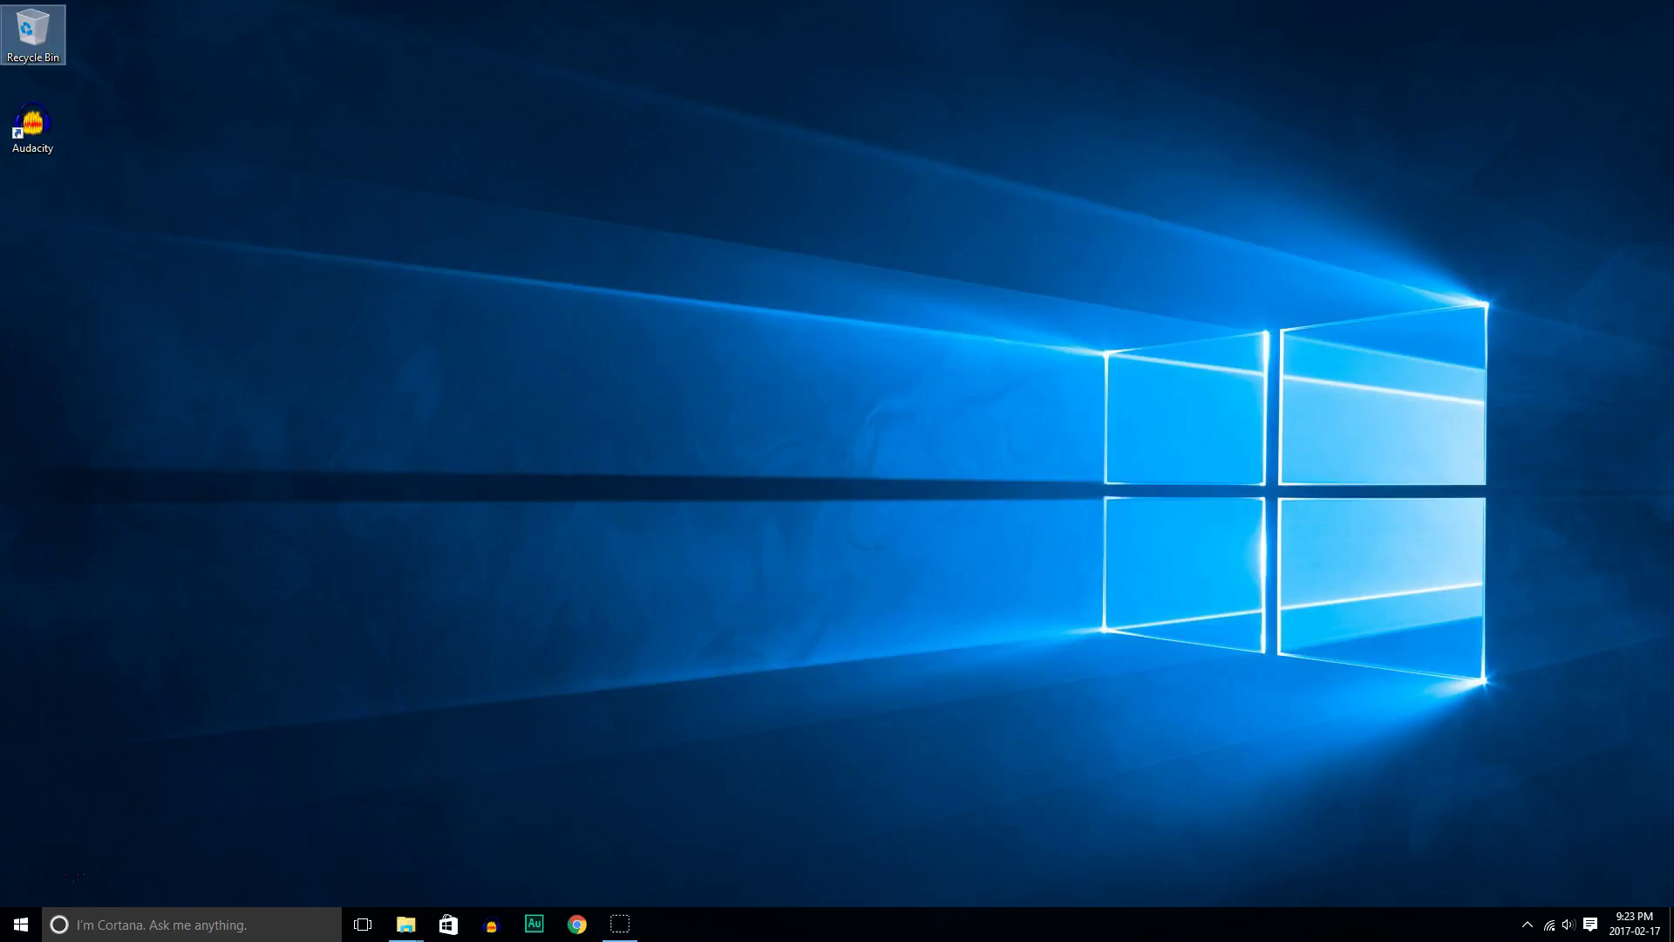
Open the Sports Minute folder inside RH Show Sound Files on OneDrive and look over its Intro_Outro and Bustin_Loose_with_lead sound files.
key("super+e")
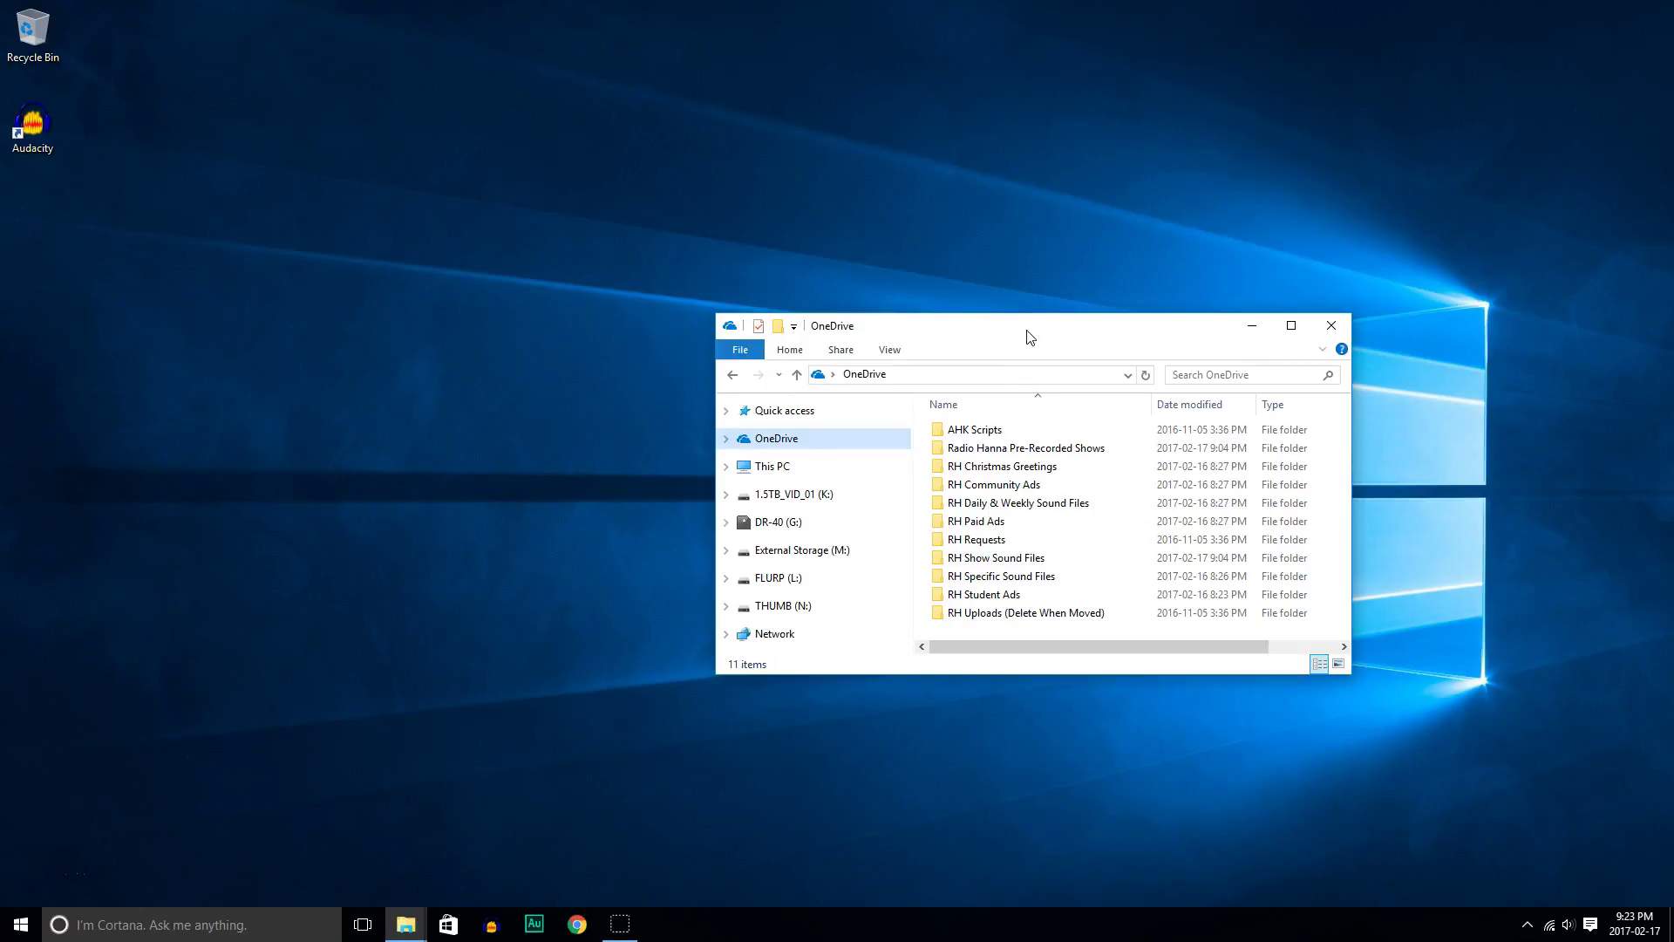
double_click(1012, 560)
left_click(997, 433)
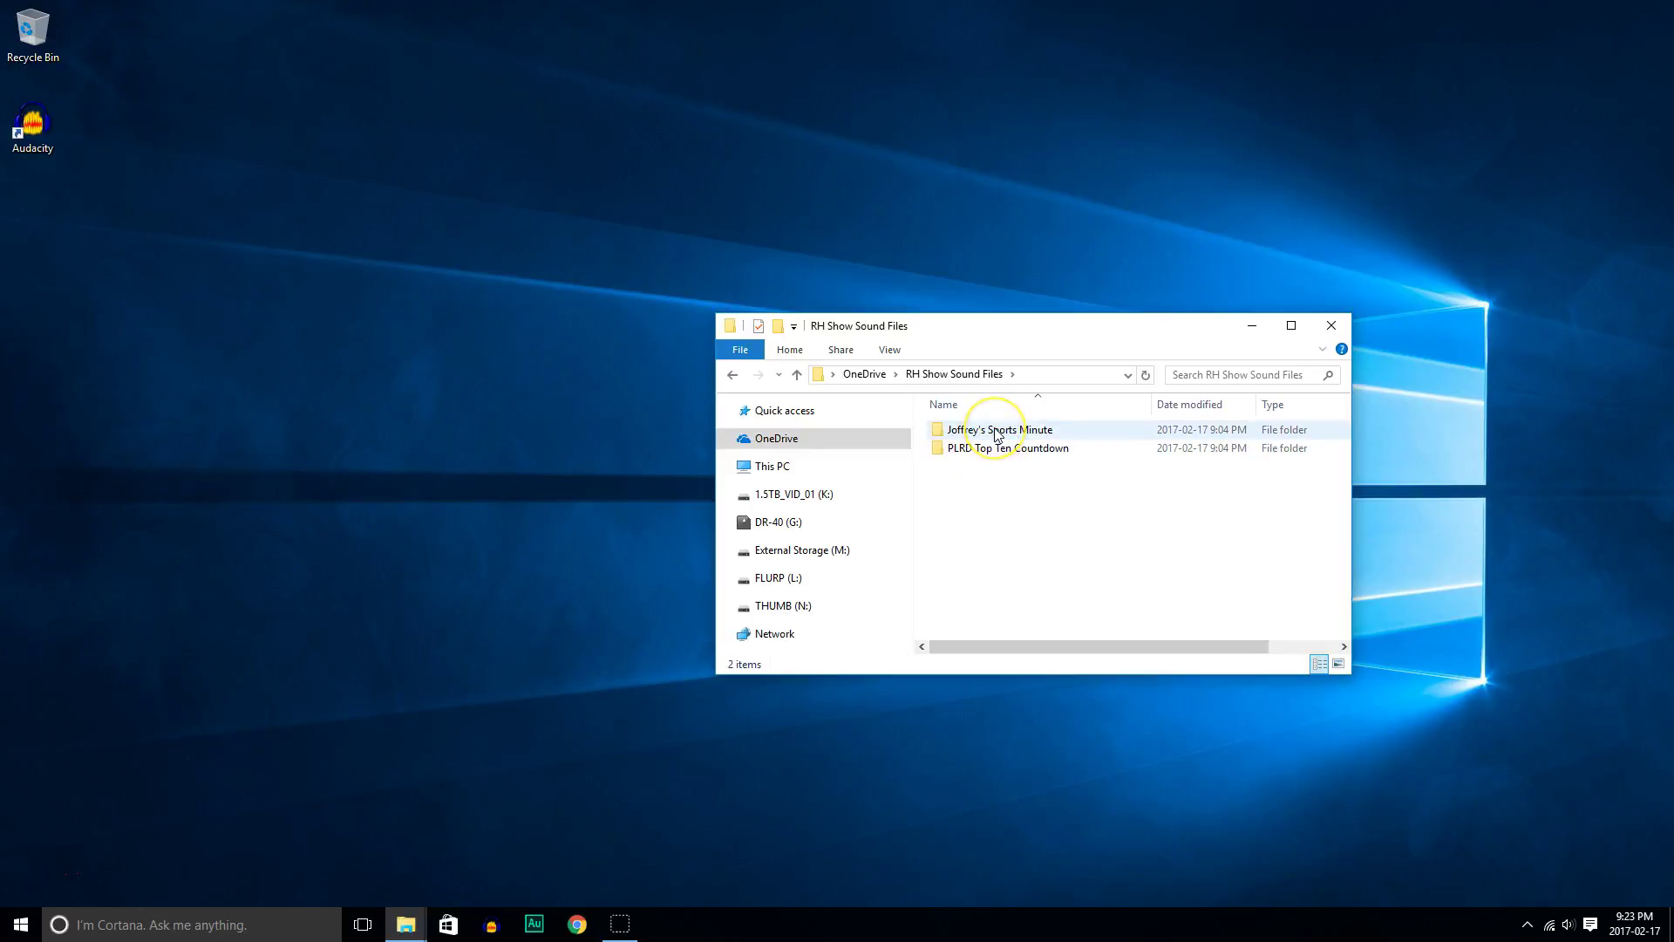
double_click(997, 433)
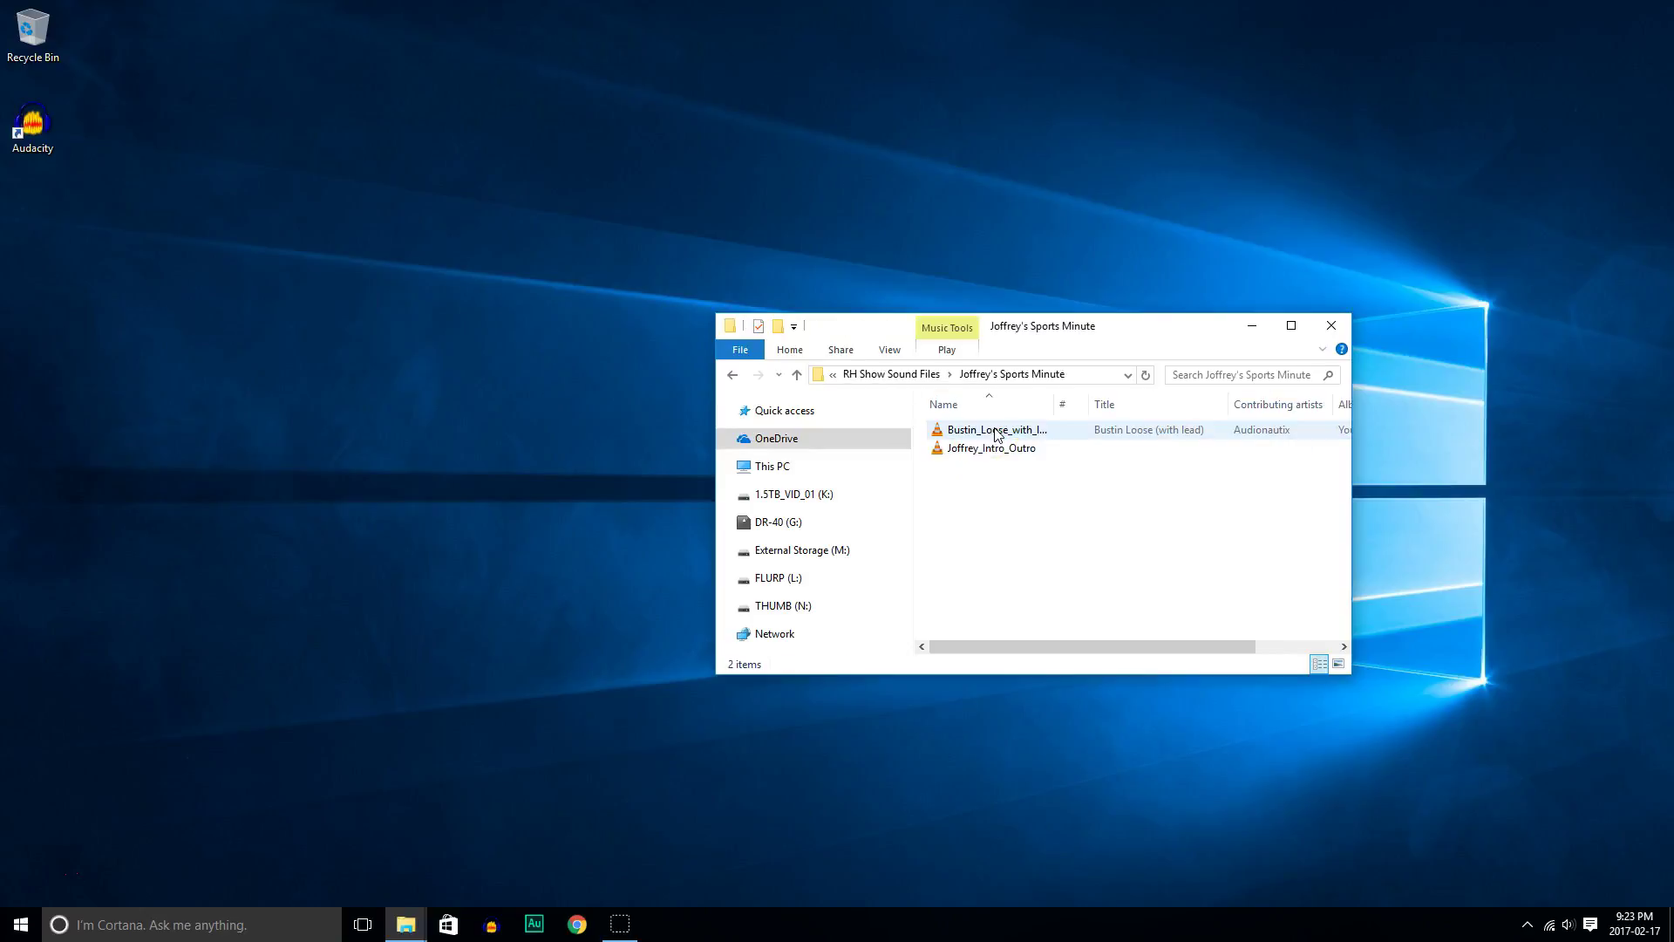
left_click(982, 453)
left_click(983, 453)
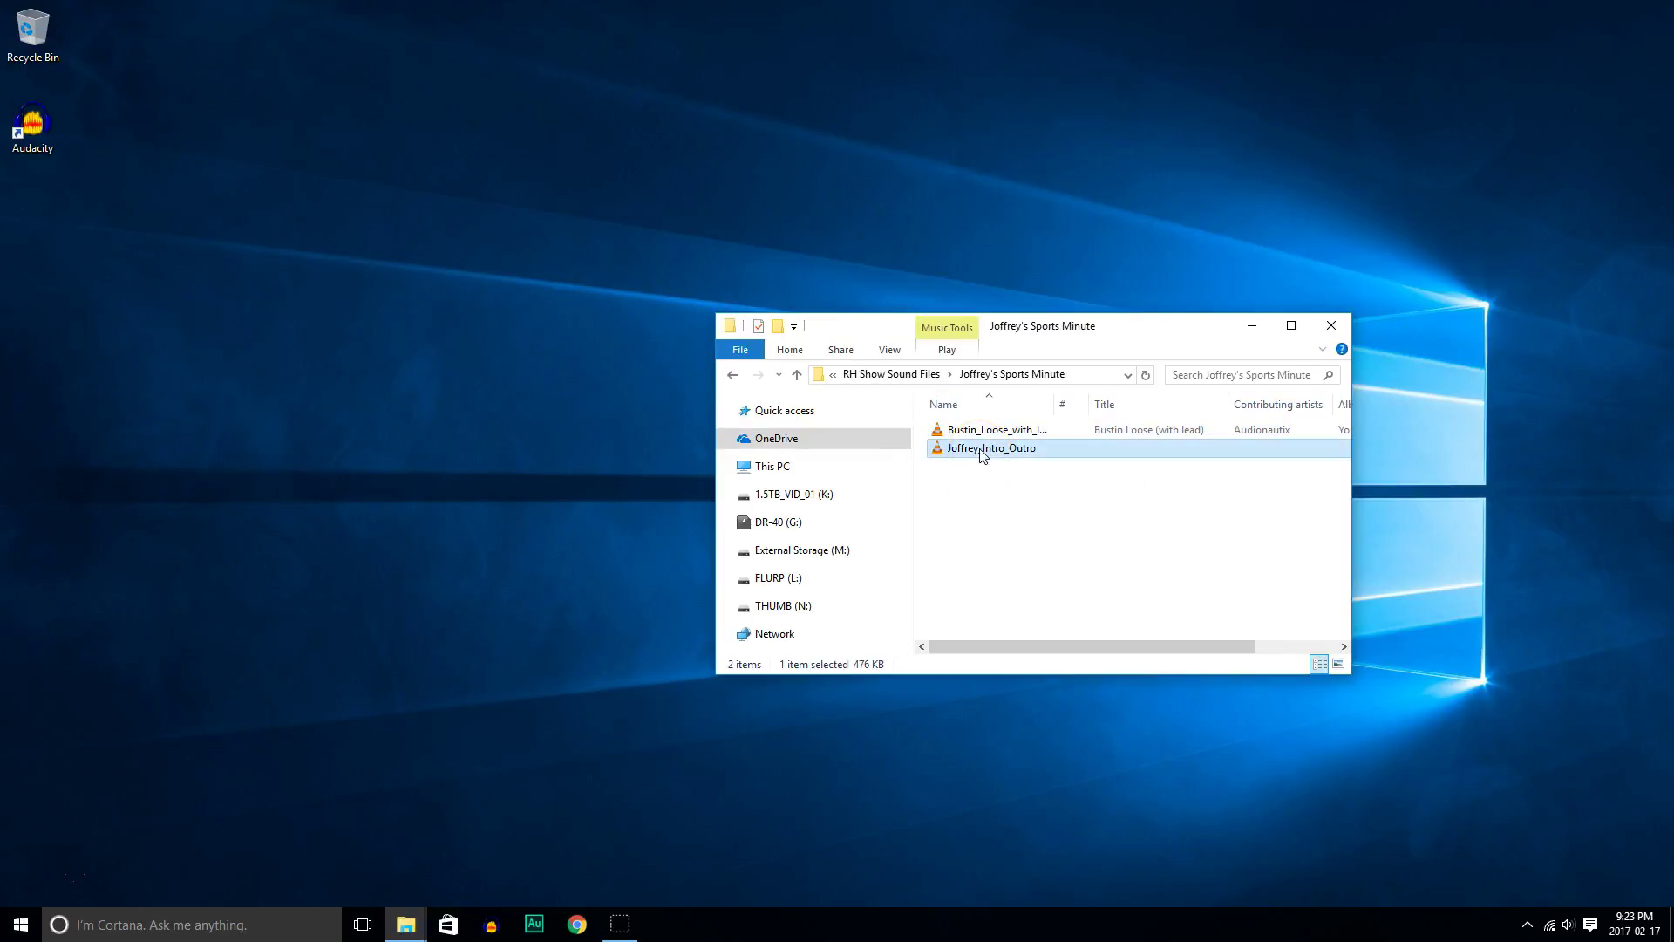
left_click_drag(983, 453, 980, 439)
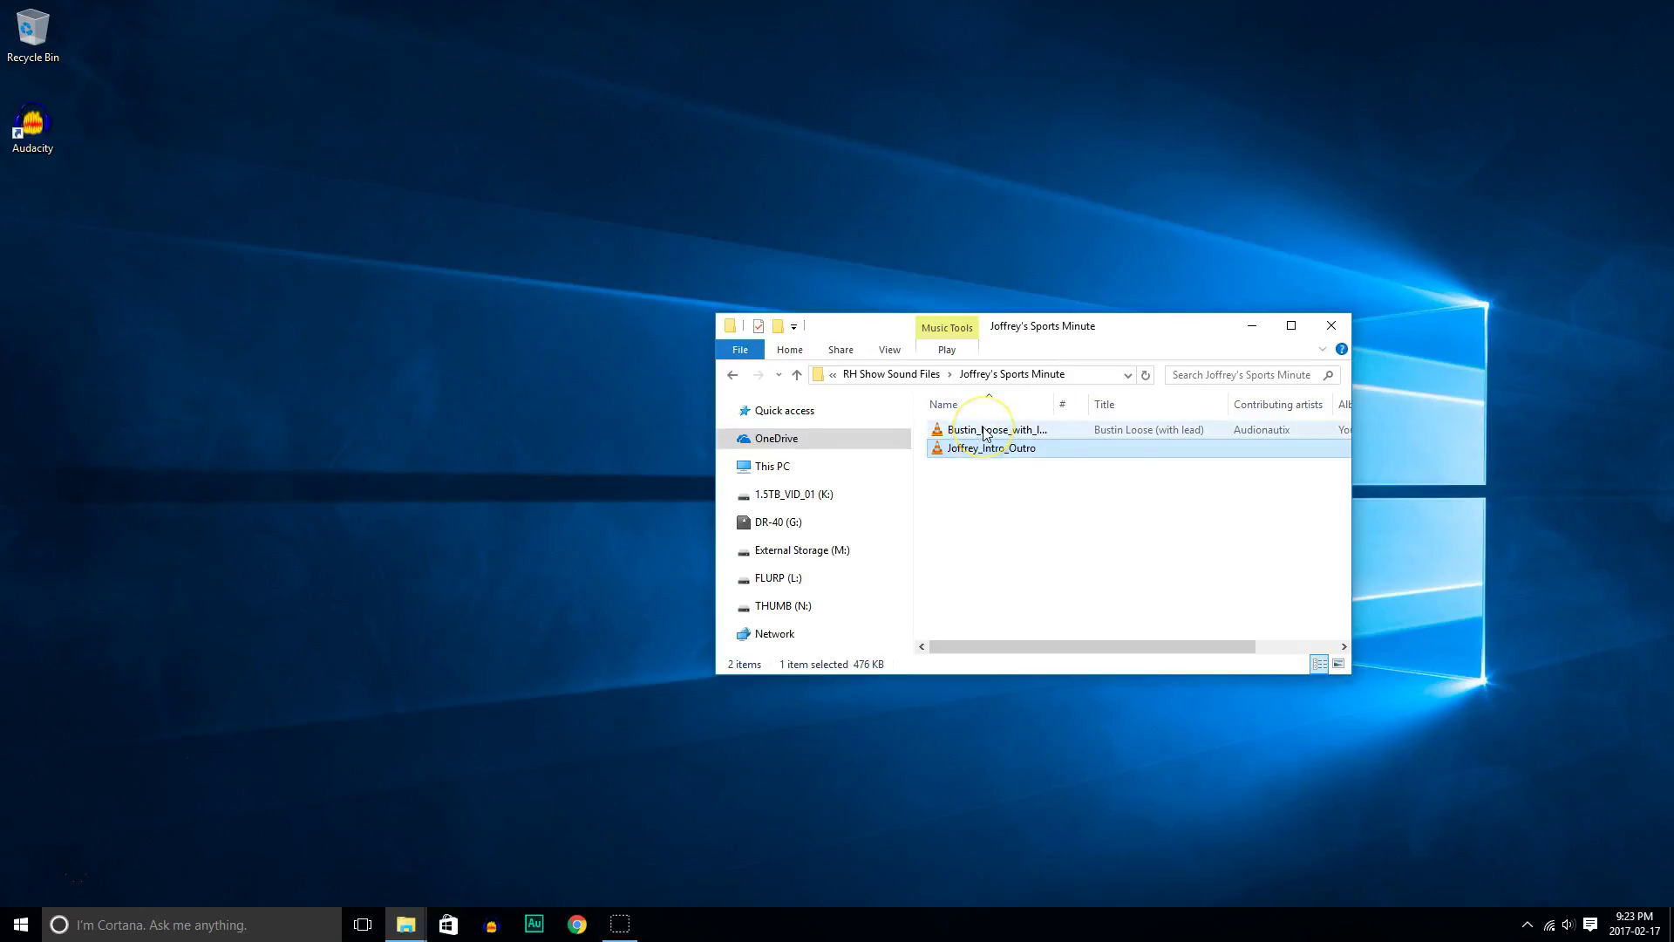
left_click(985, 430)
left_click(1512, 341)
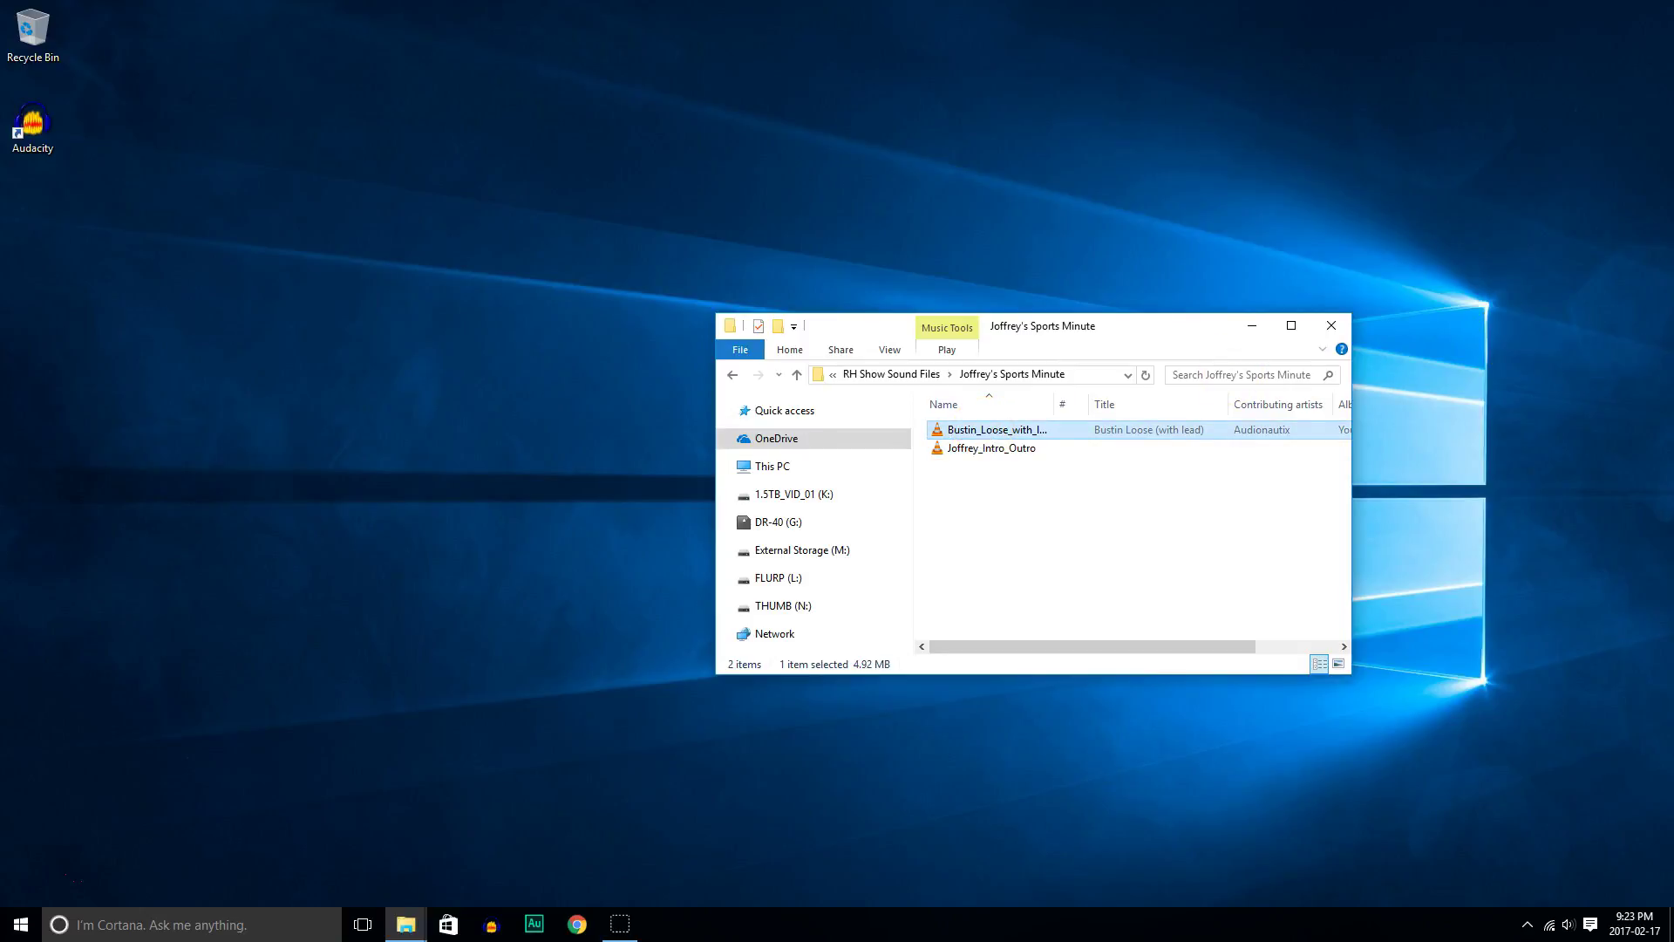
Move the sound files folder window and the host's voice recording on the desktop over to the second monitor.
left_click(957, 175)
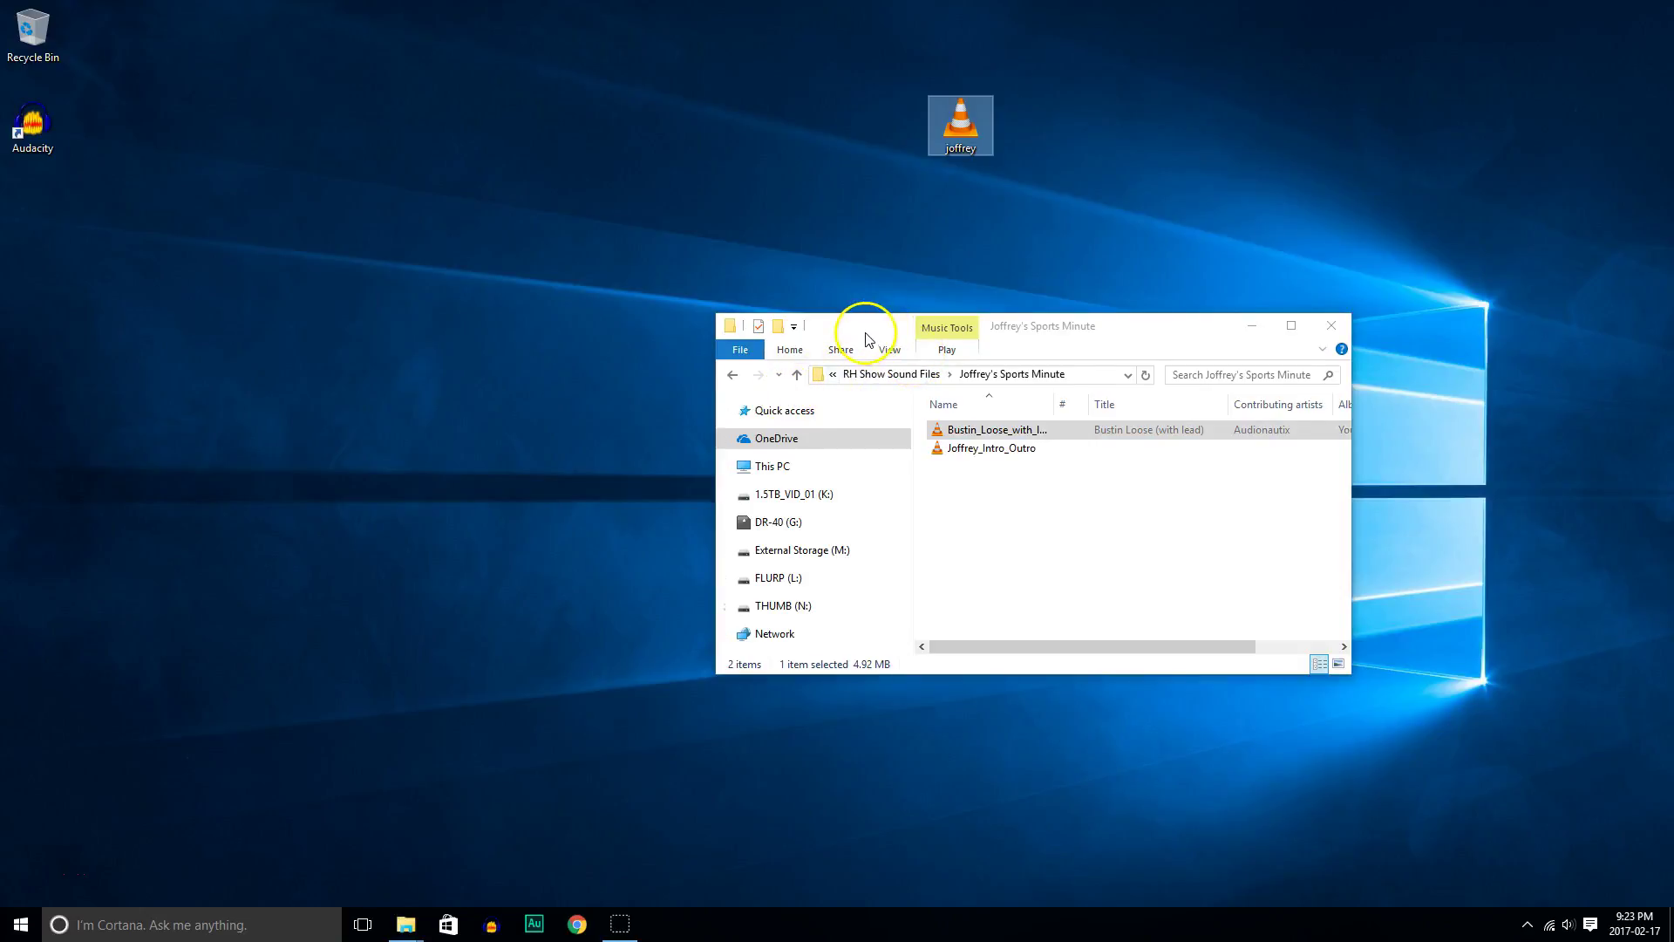
left_click_drag(863, 337, 948, 329)
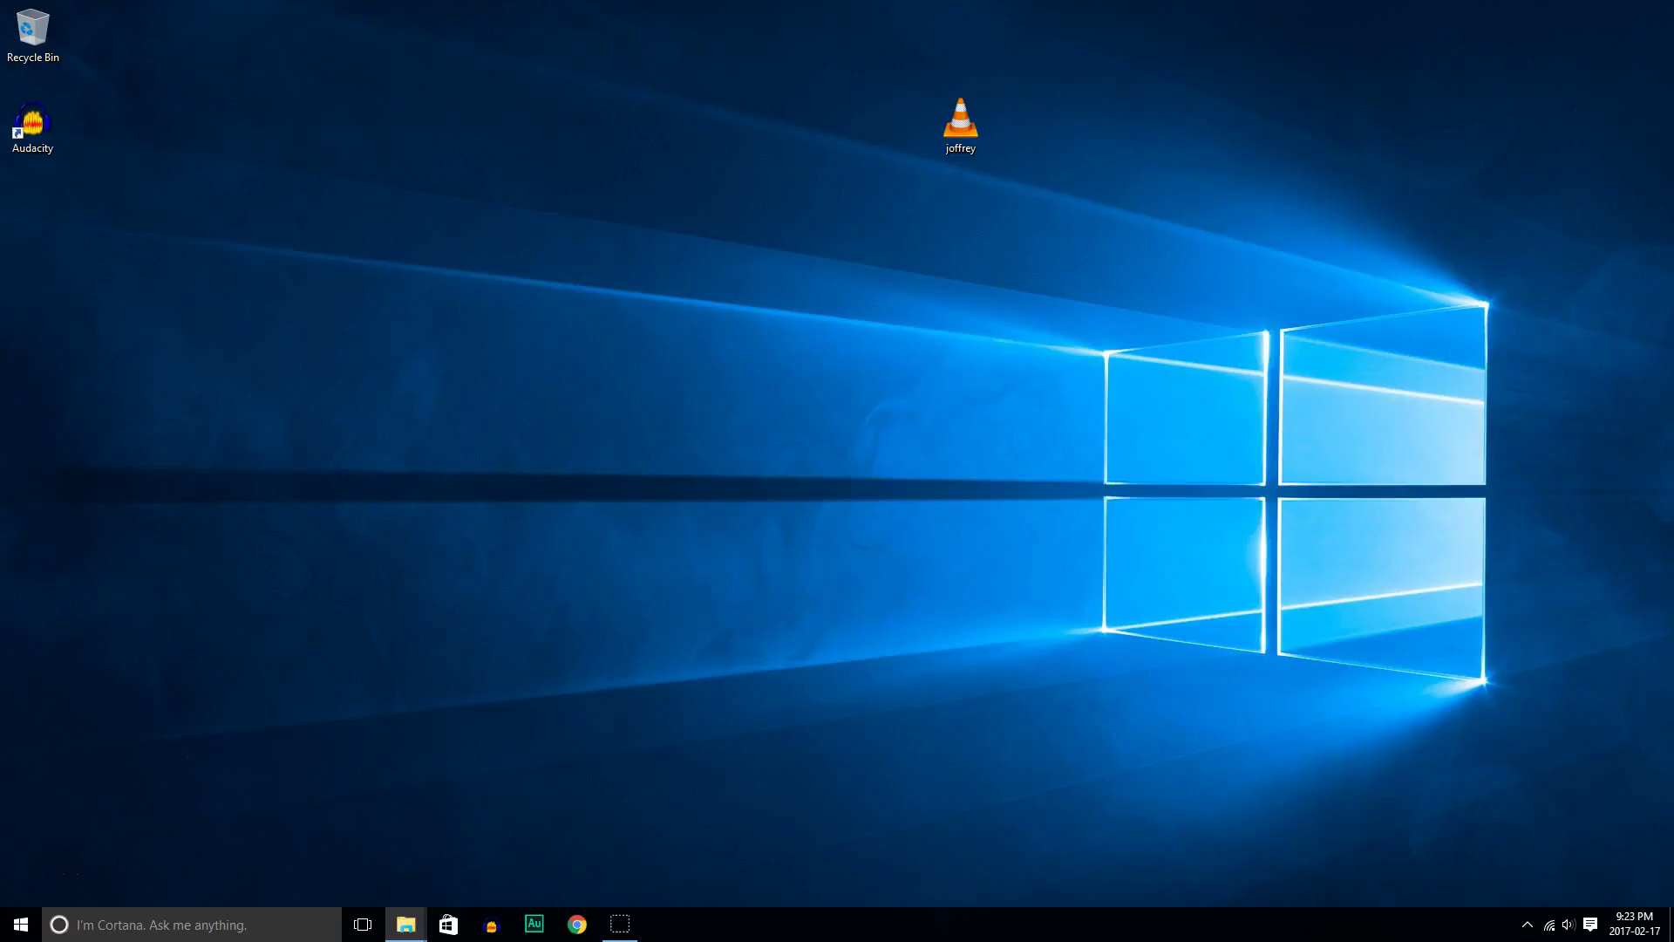
left_click_drag(961, 131, 1673, 170)
Launch Audacity from the desktop and import the Intro_Outro sound file as the first track.
left_click(310, 232)
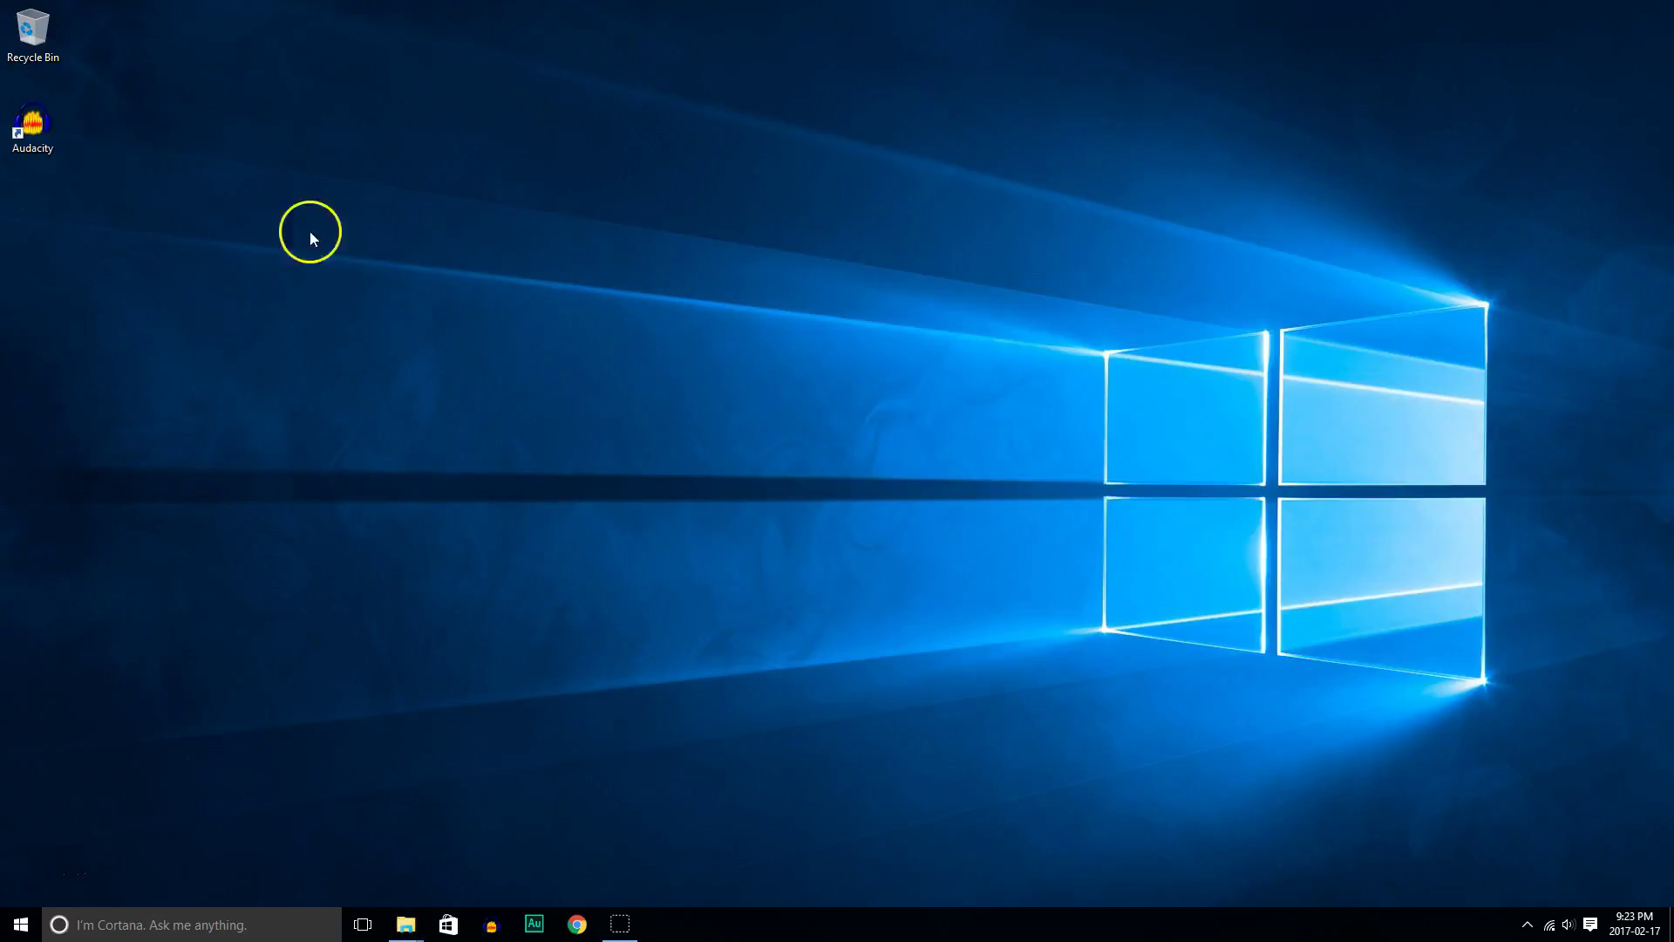
double_click(55, 139)
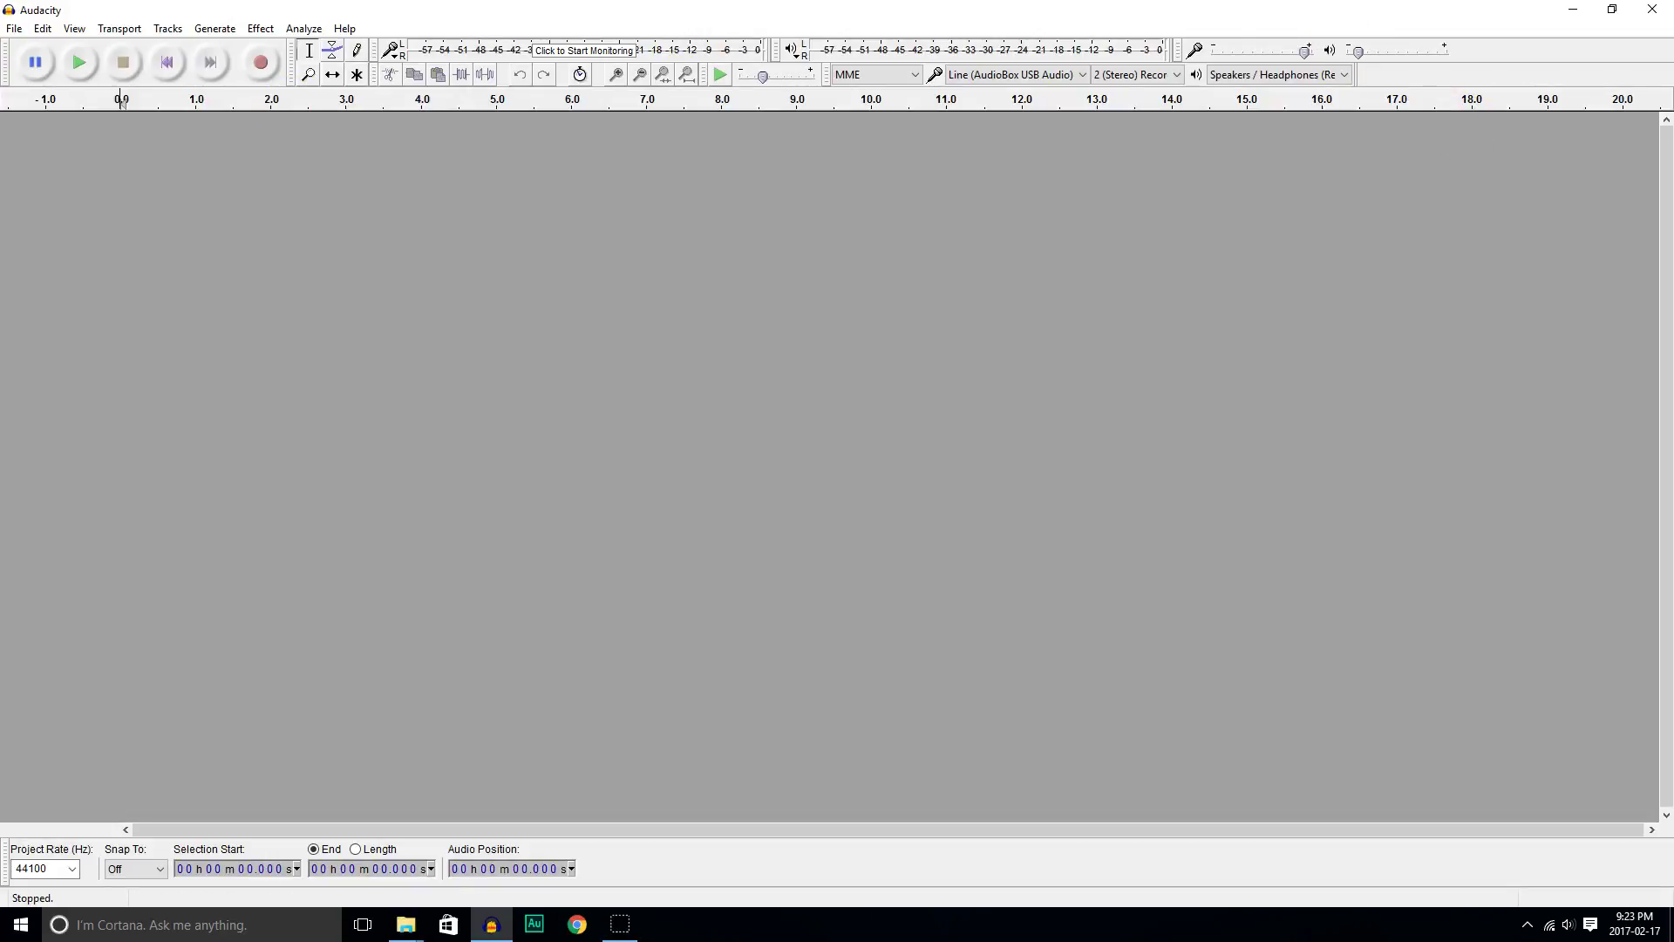
left_click_drag(1673, 409, 185, 218)
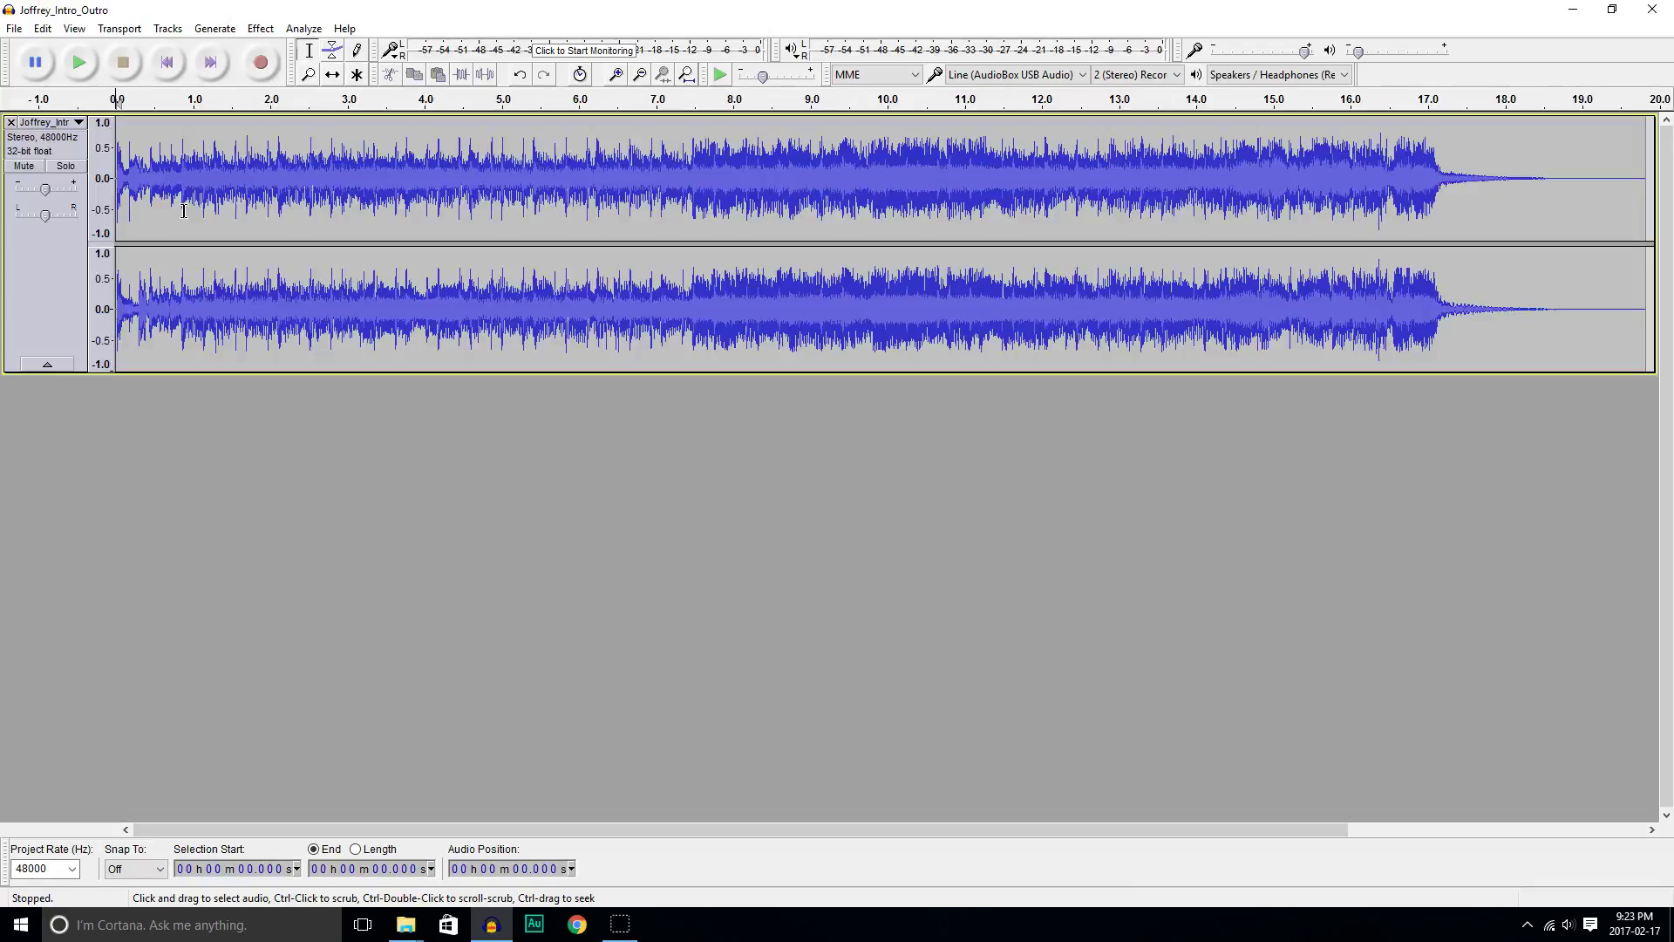
Play the intro music from the start, lower the playback volume, and listen to its ending from about 16.3 seconds.
key("space")
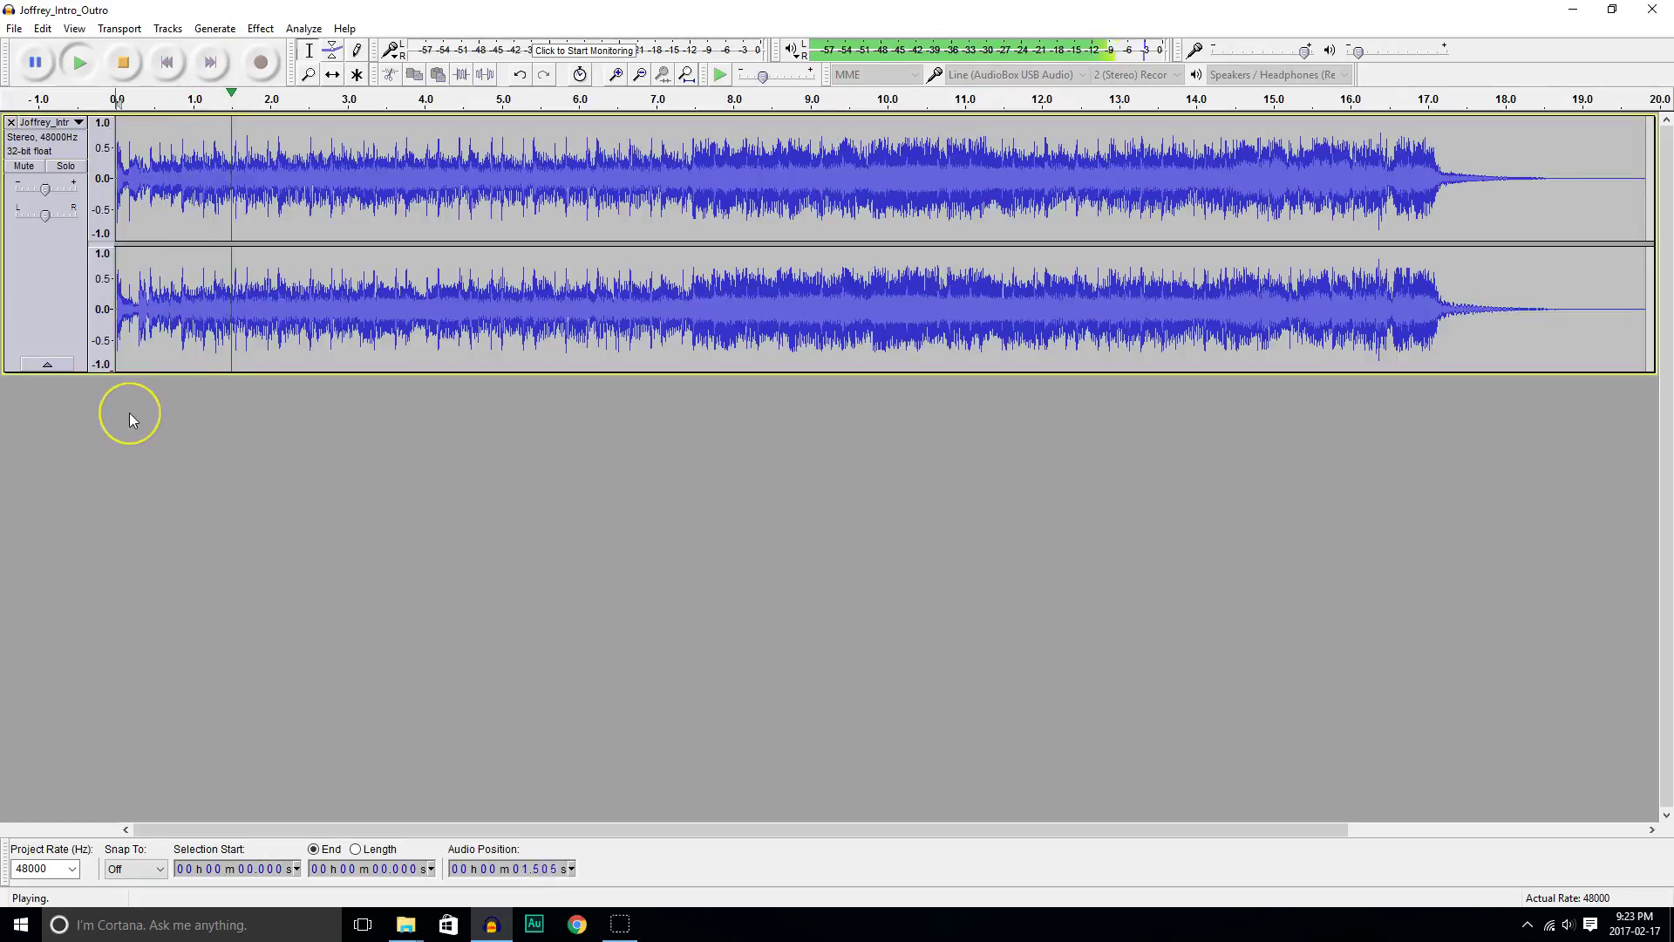
key("XF86AudioLowerVolume")
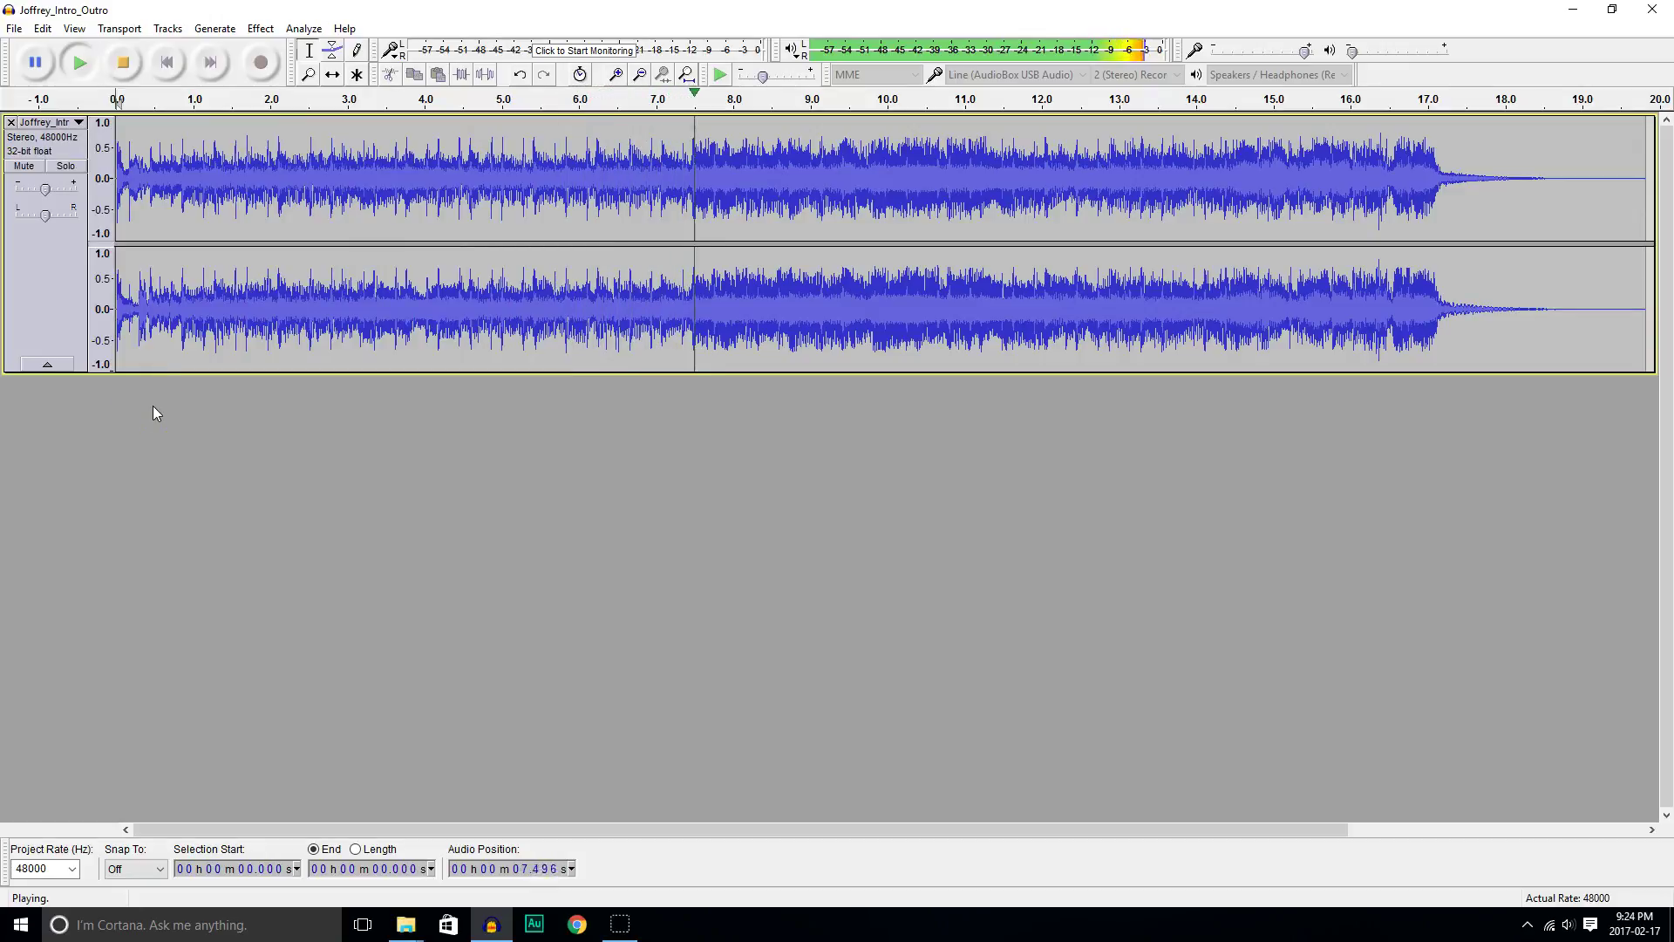
key("space")
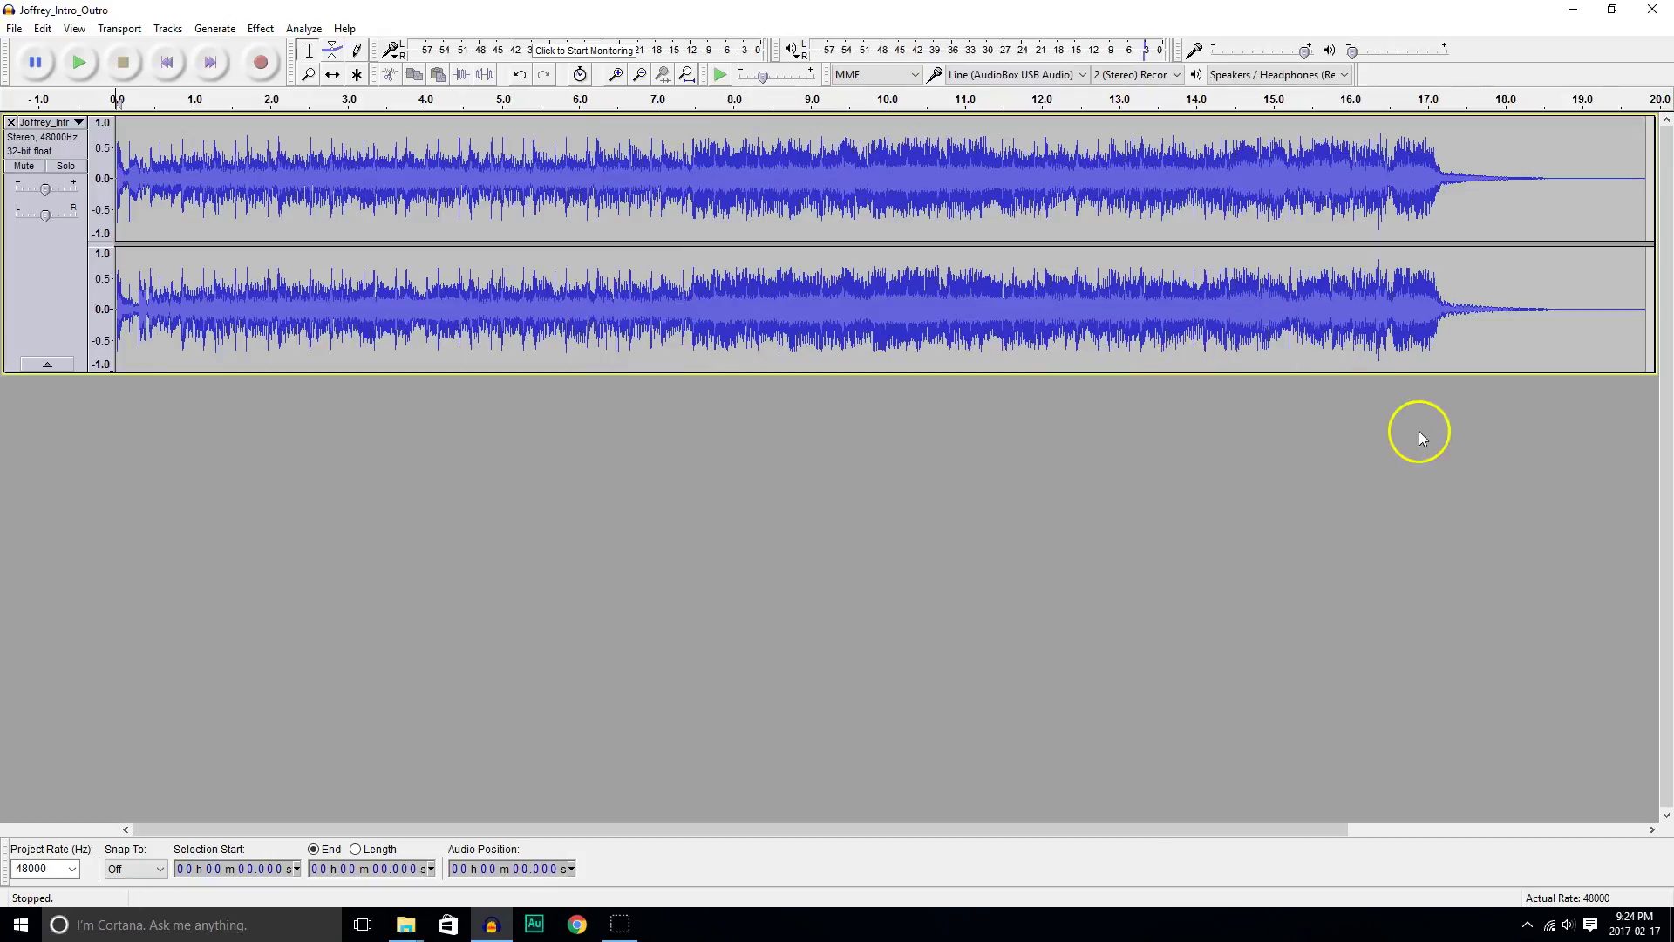
left_click(1372, 348)
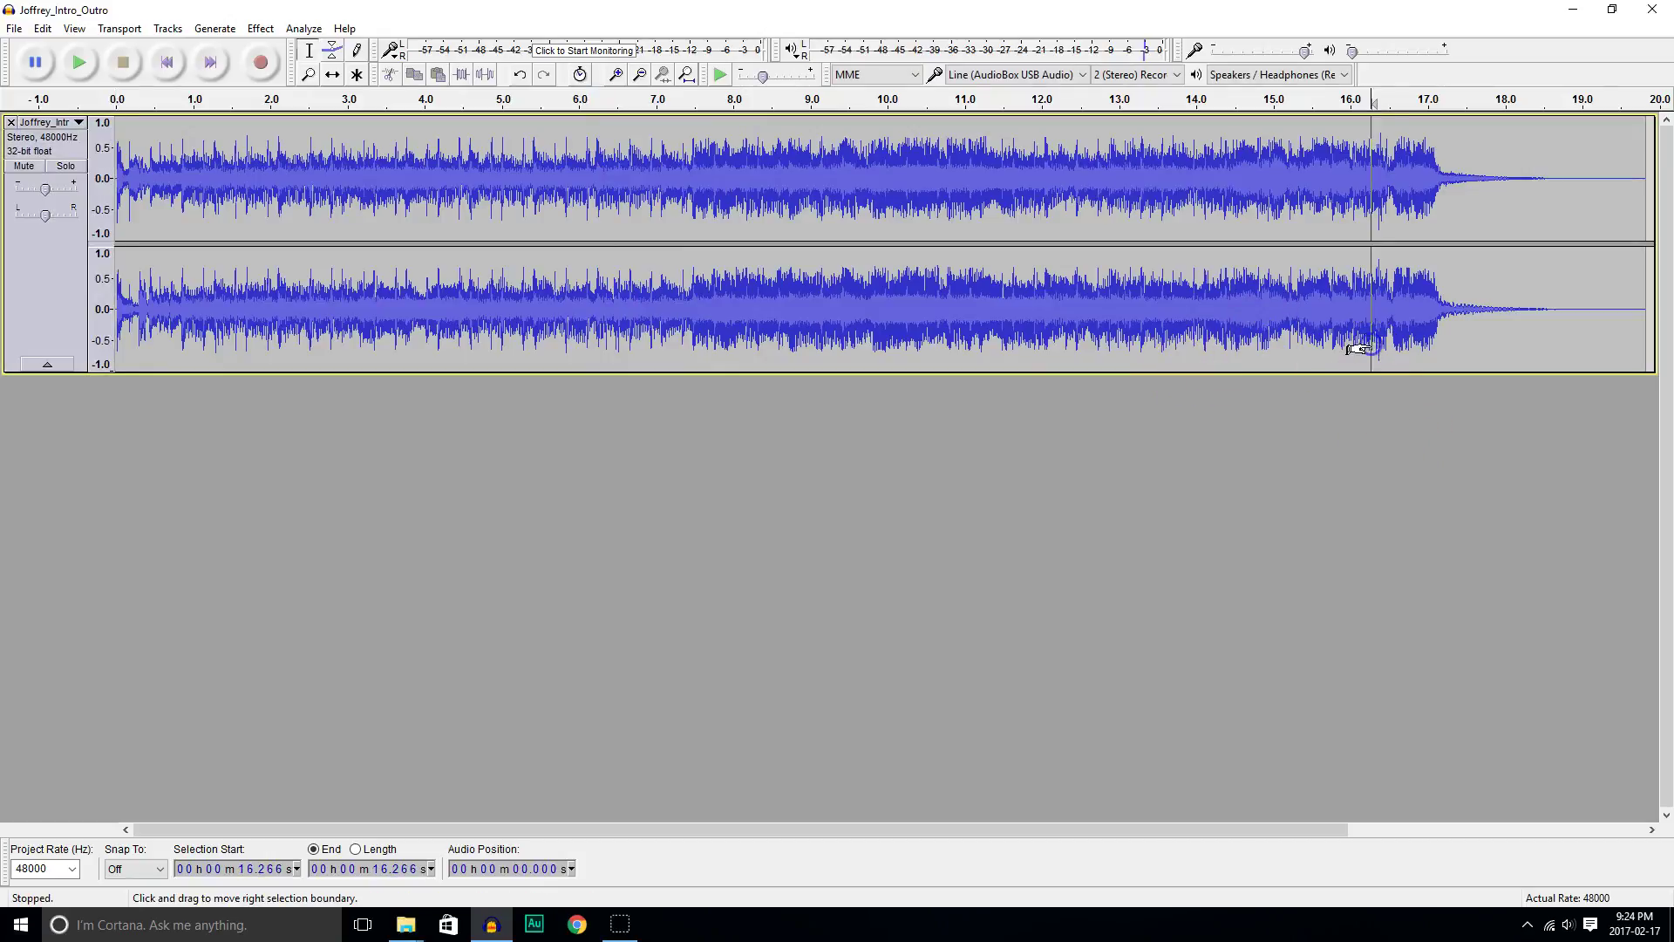
key("space")
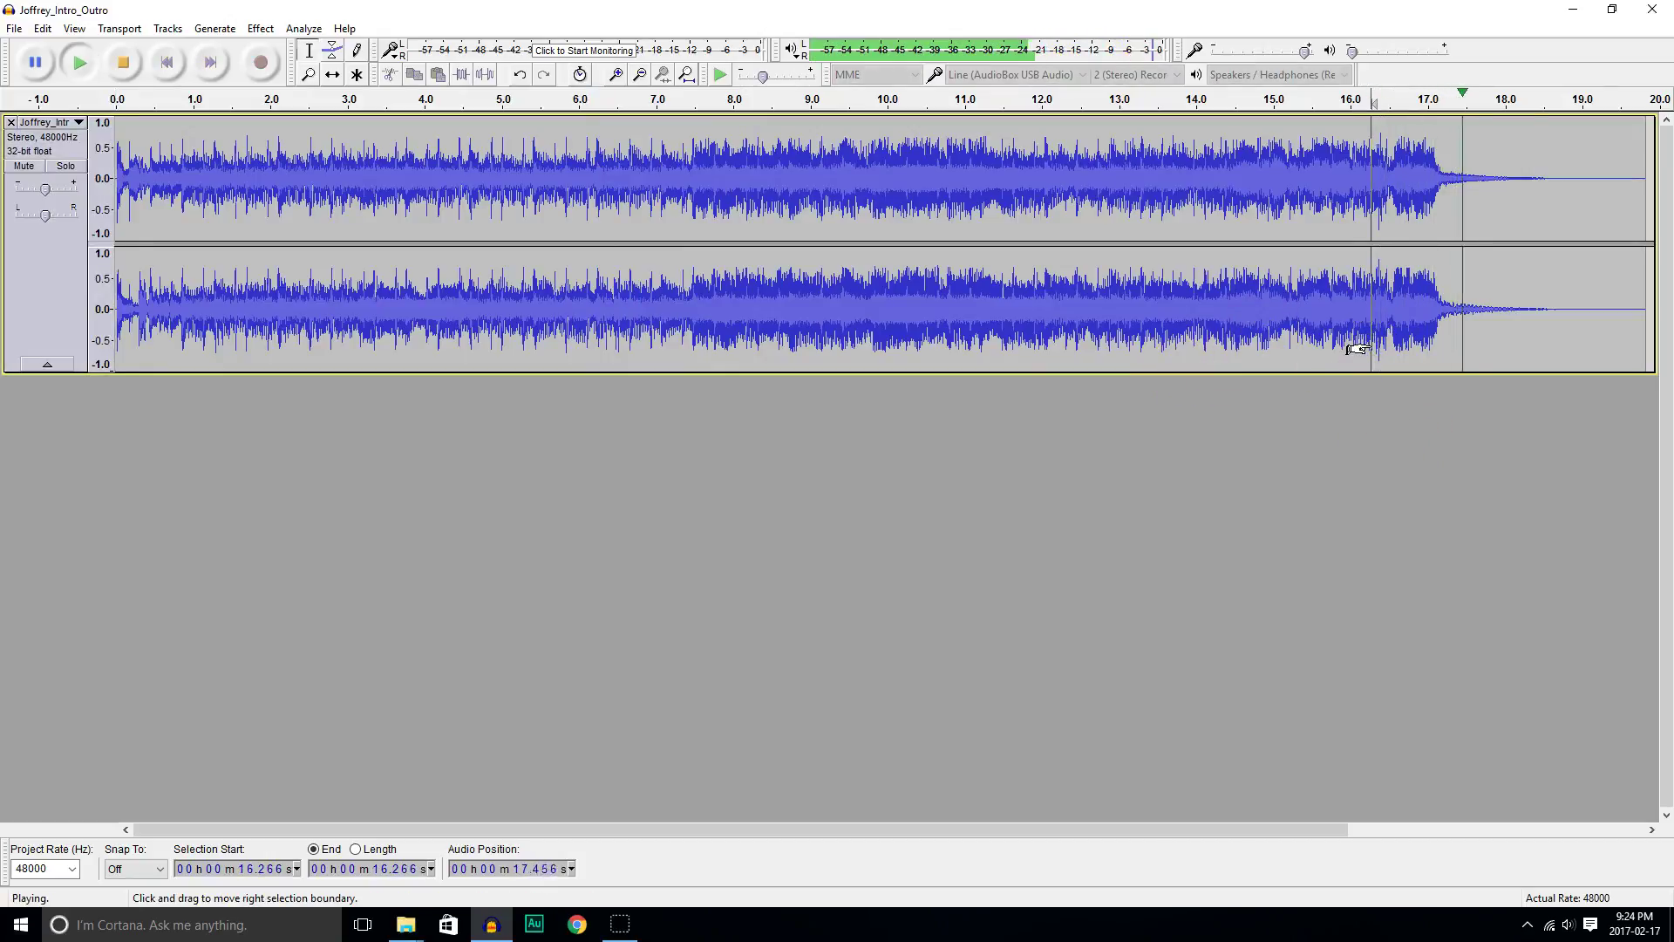
key("space")
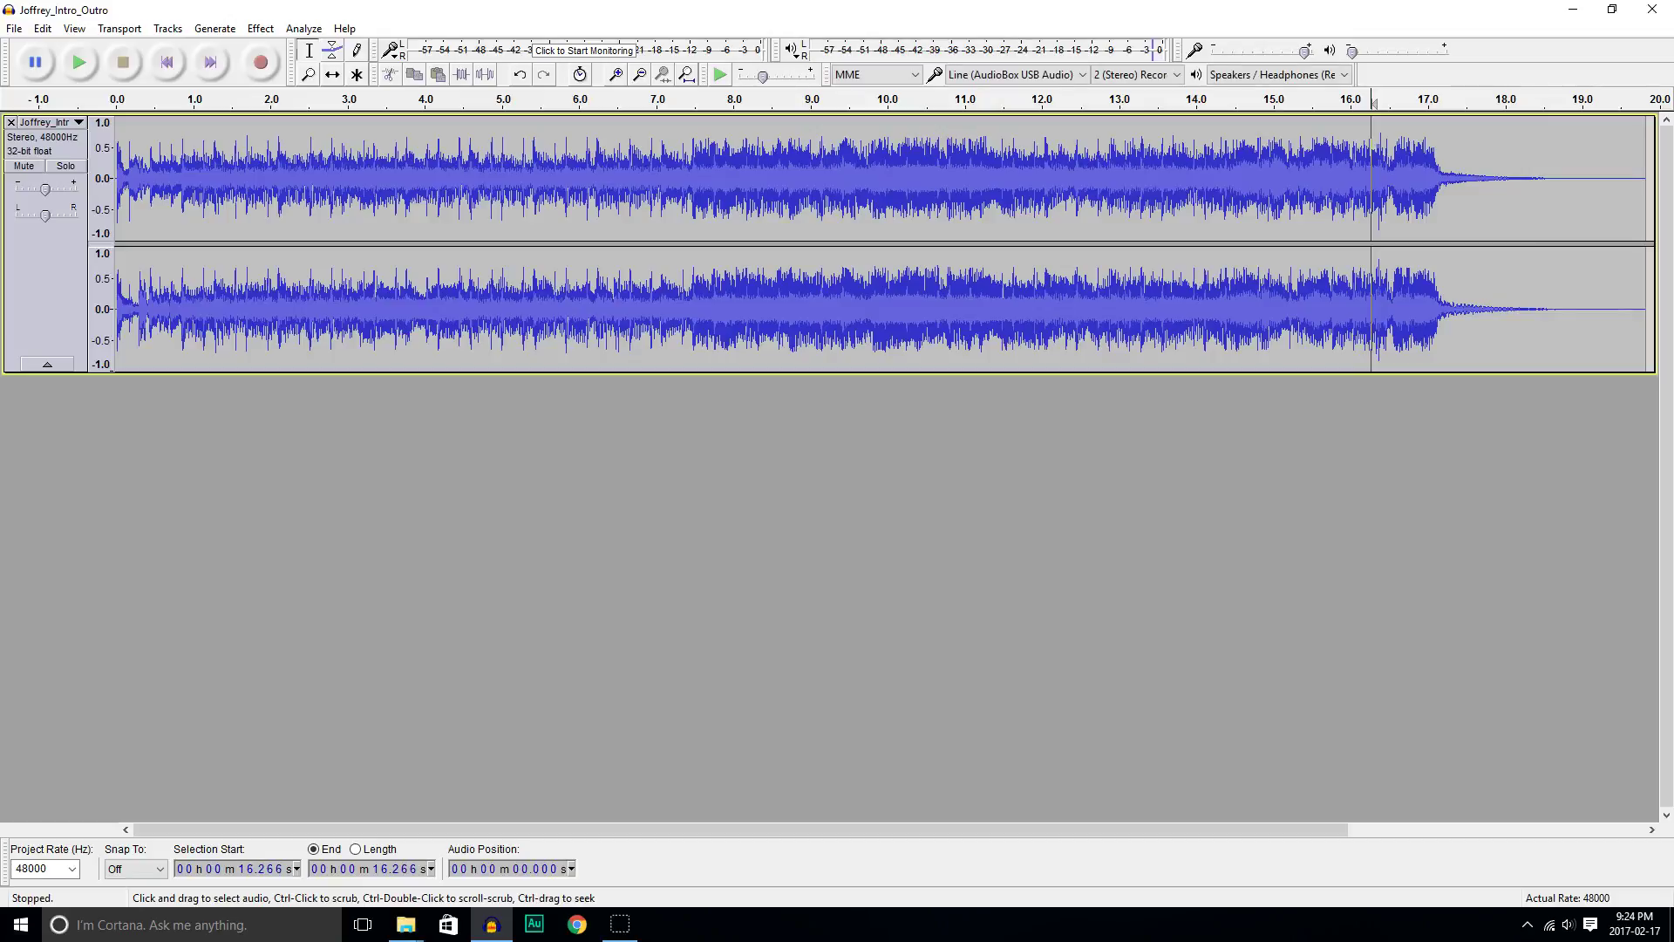
Import Bustin_Loose_with_lead.mp3 as a second track and shift it to start at about 17 seconds, near the intro's end.
left_click_drag(1673, 409, 1487, 434)
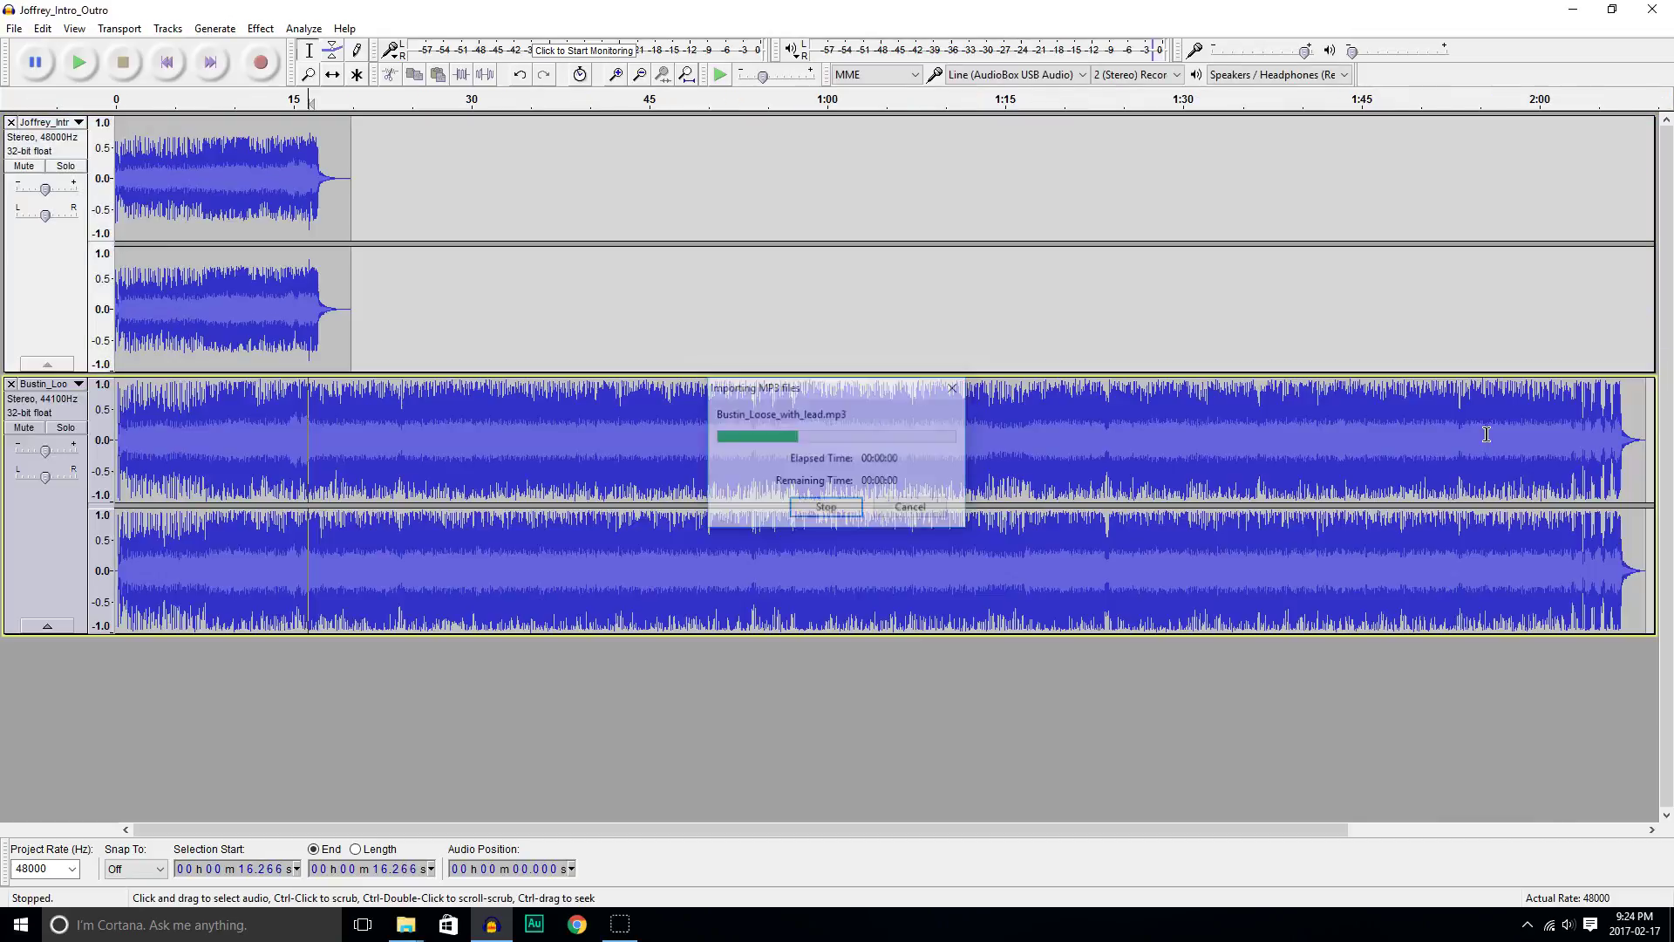
left_click(333, 75)
left_click_drag(155, 457, 350, 442)
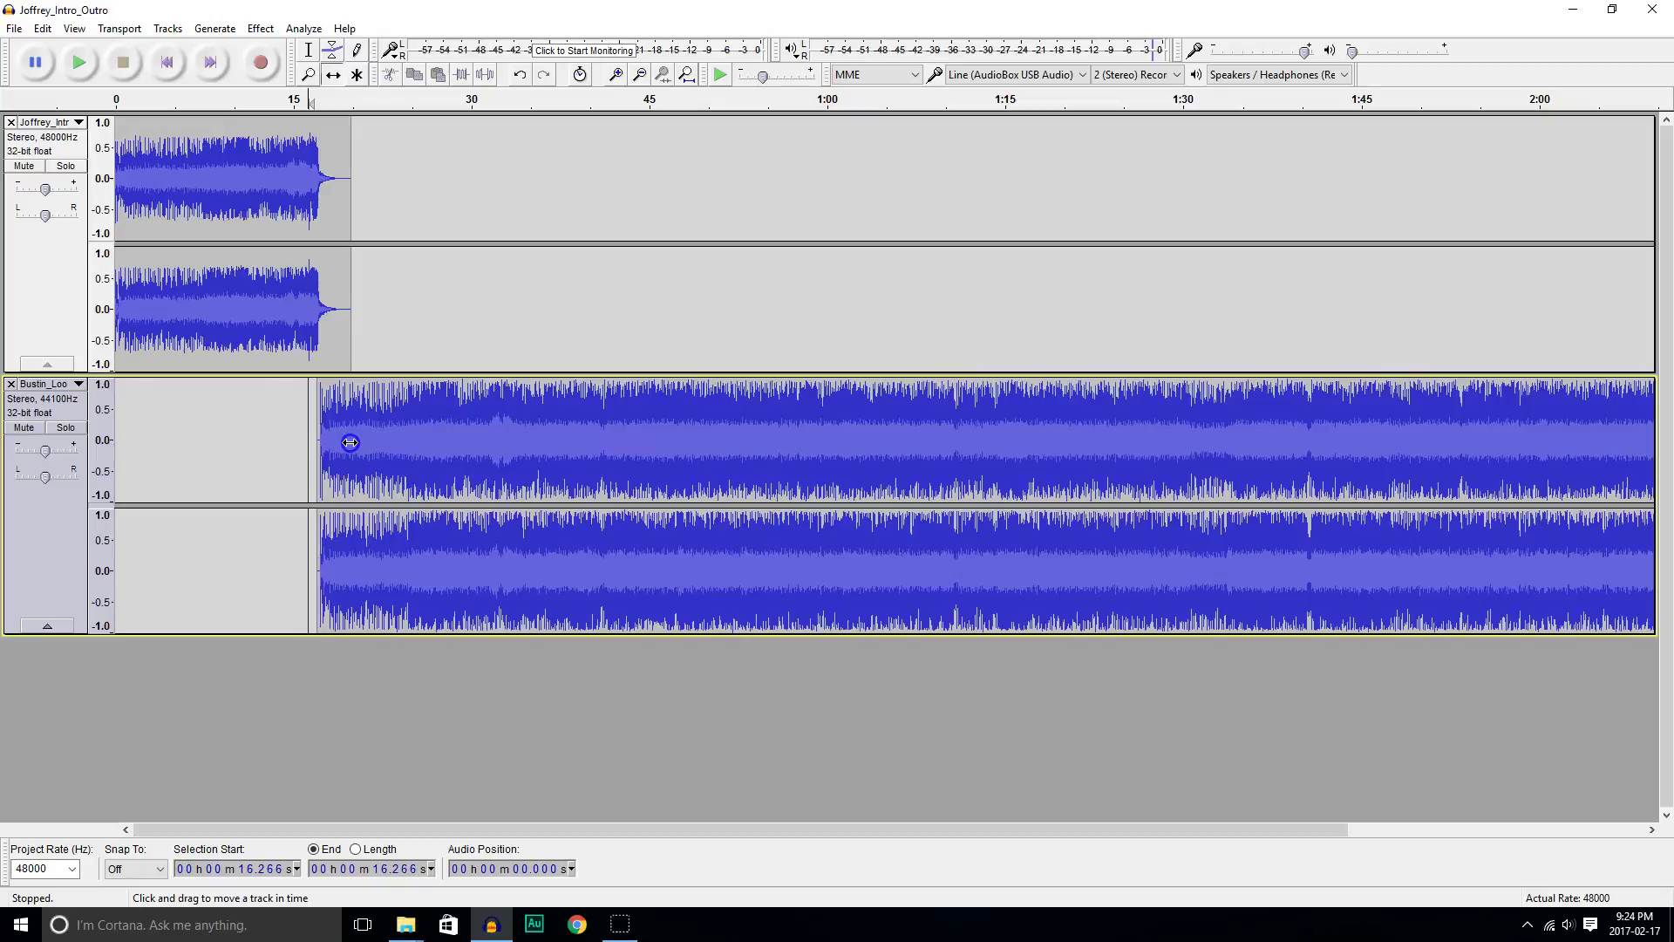
Fine-tune the Bustin_Loose track slightly earlier so its music begins at about 17.1 seconds, where the intro starts to fade.
left_click(308, 76)
left_click(314, 231)
left_click(314, 231)
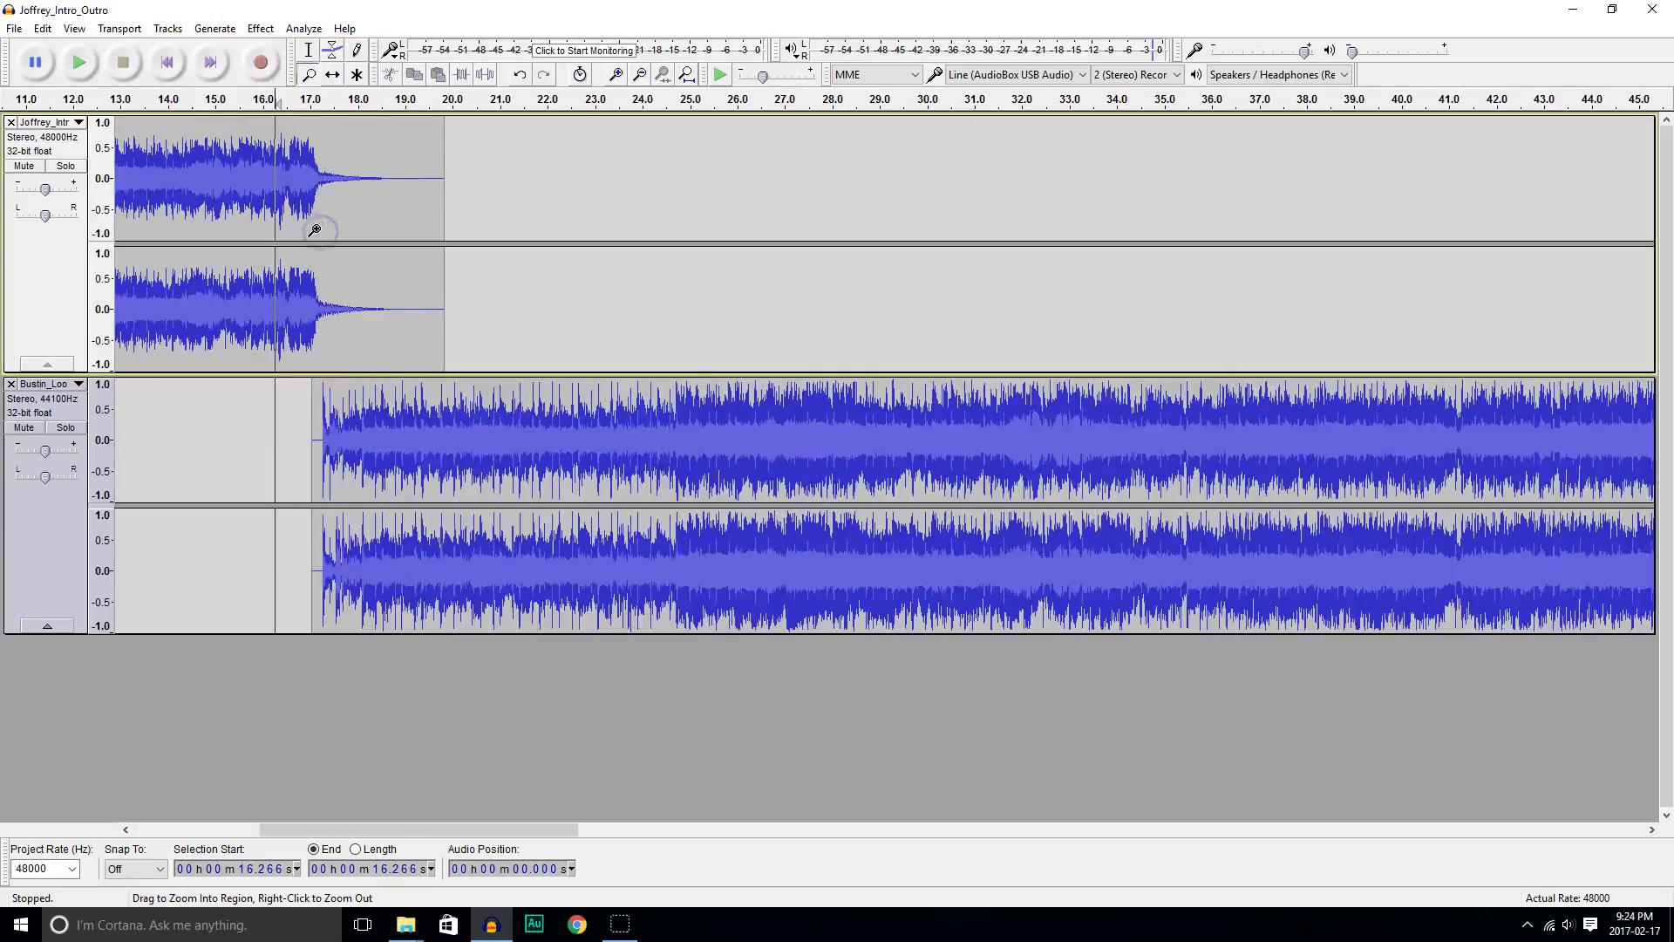
left_click(314, 230)
left_click(314, 229)
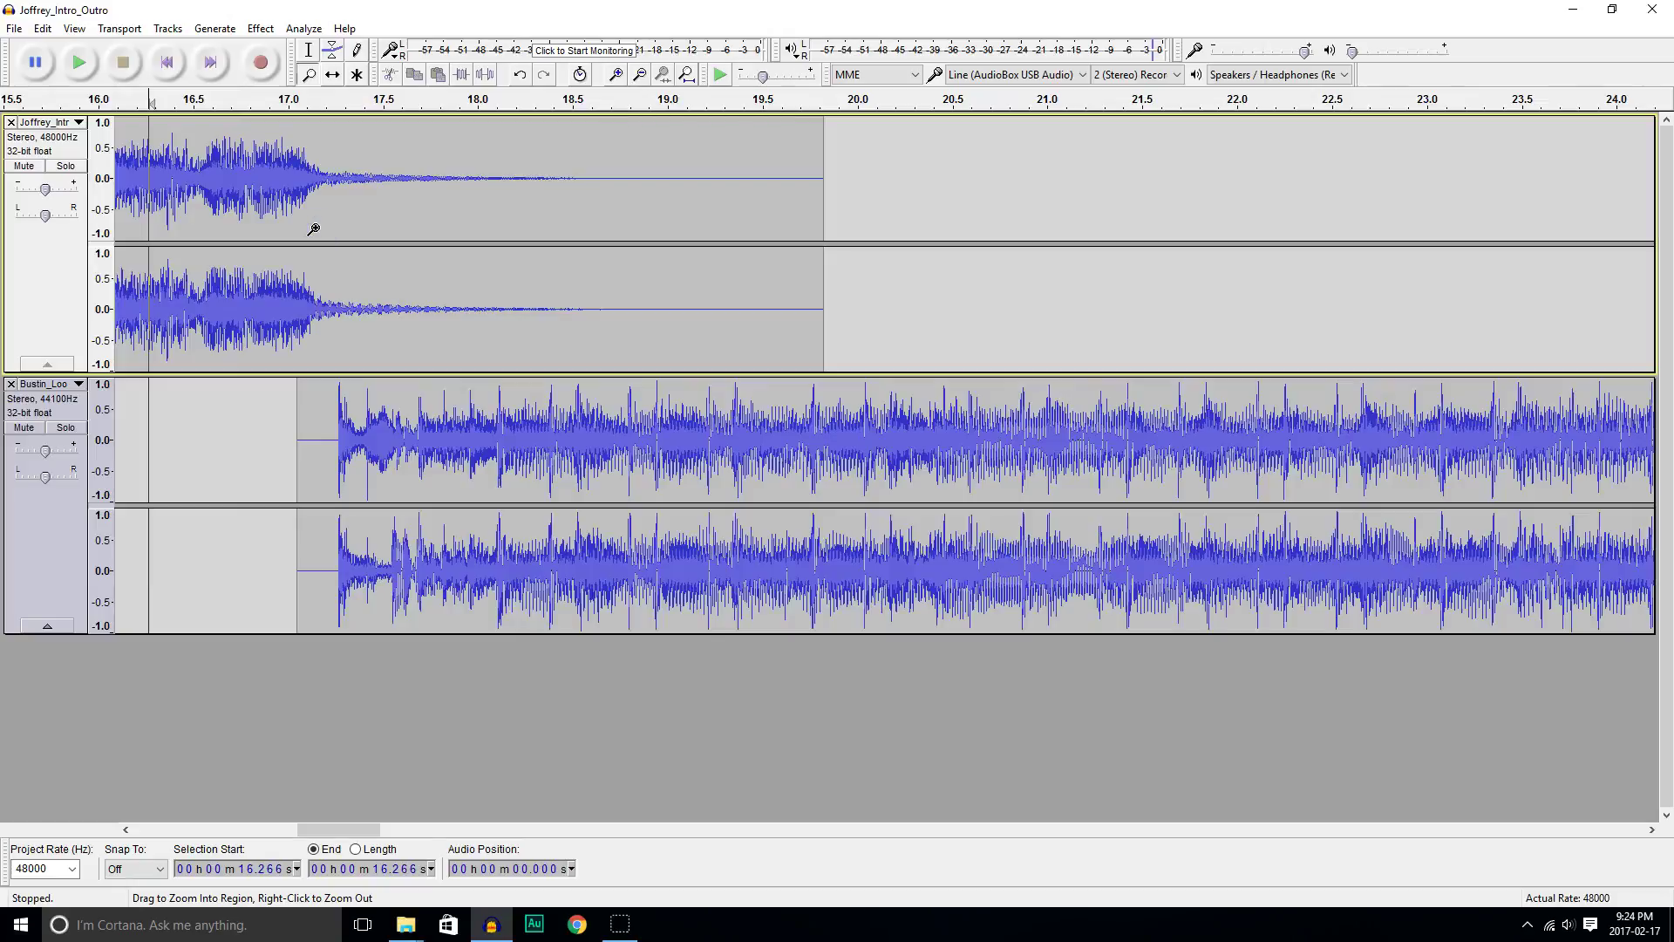
left_click(332, 75)
left_click_drag(435, 436, 405, 438)
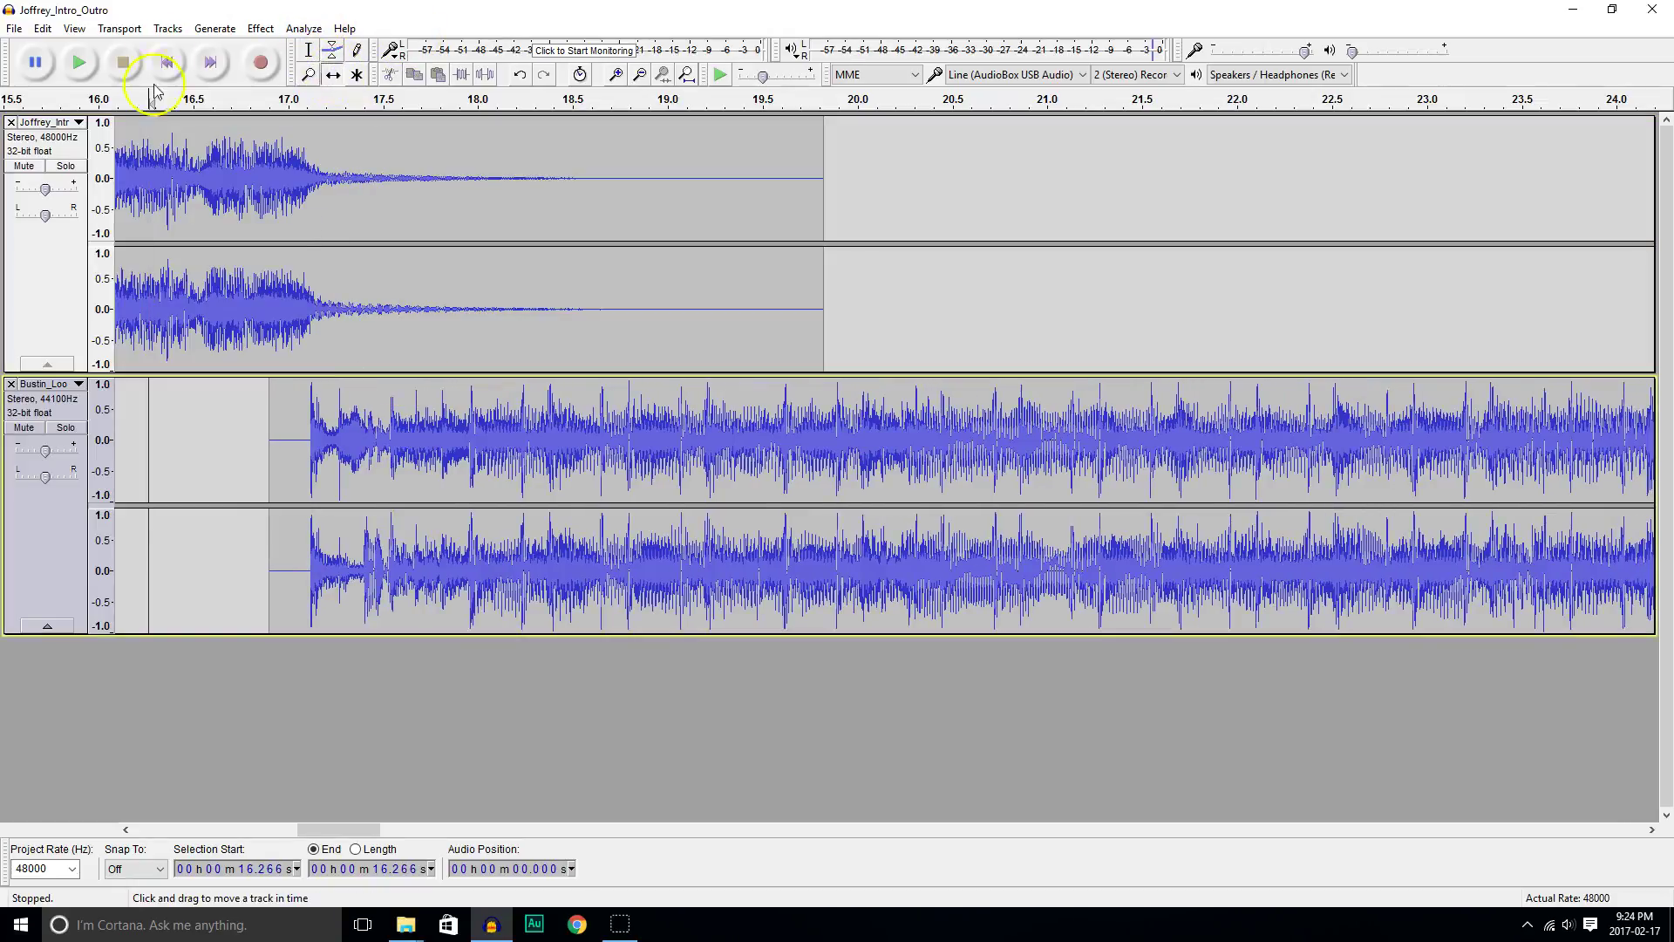
Play the transition between the intro and the background music from about 16.6 seconds.
left_click(202, 673)
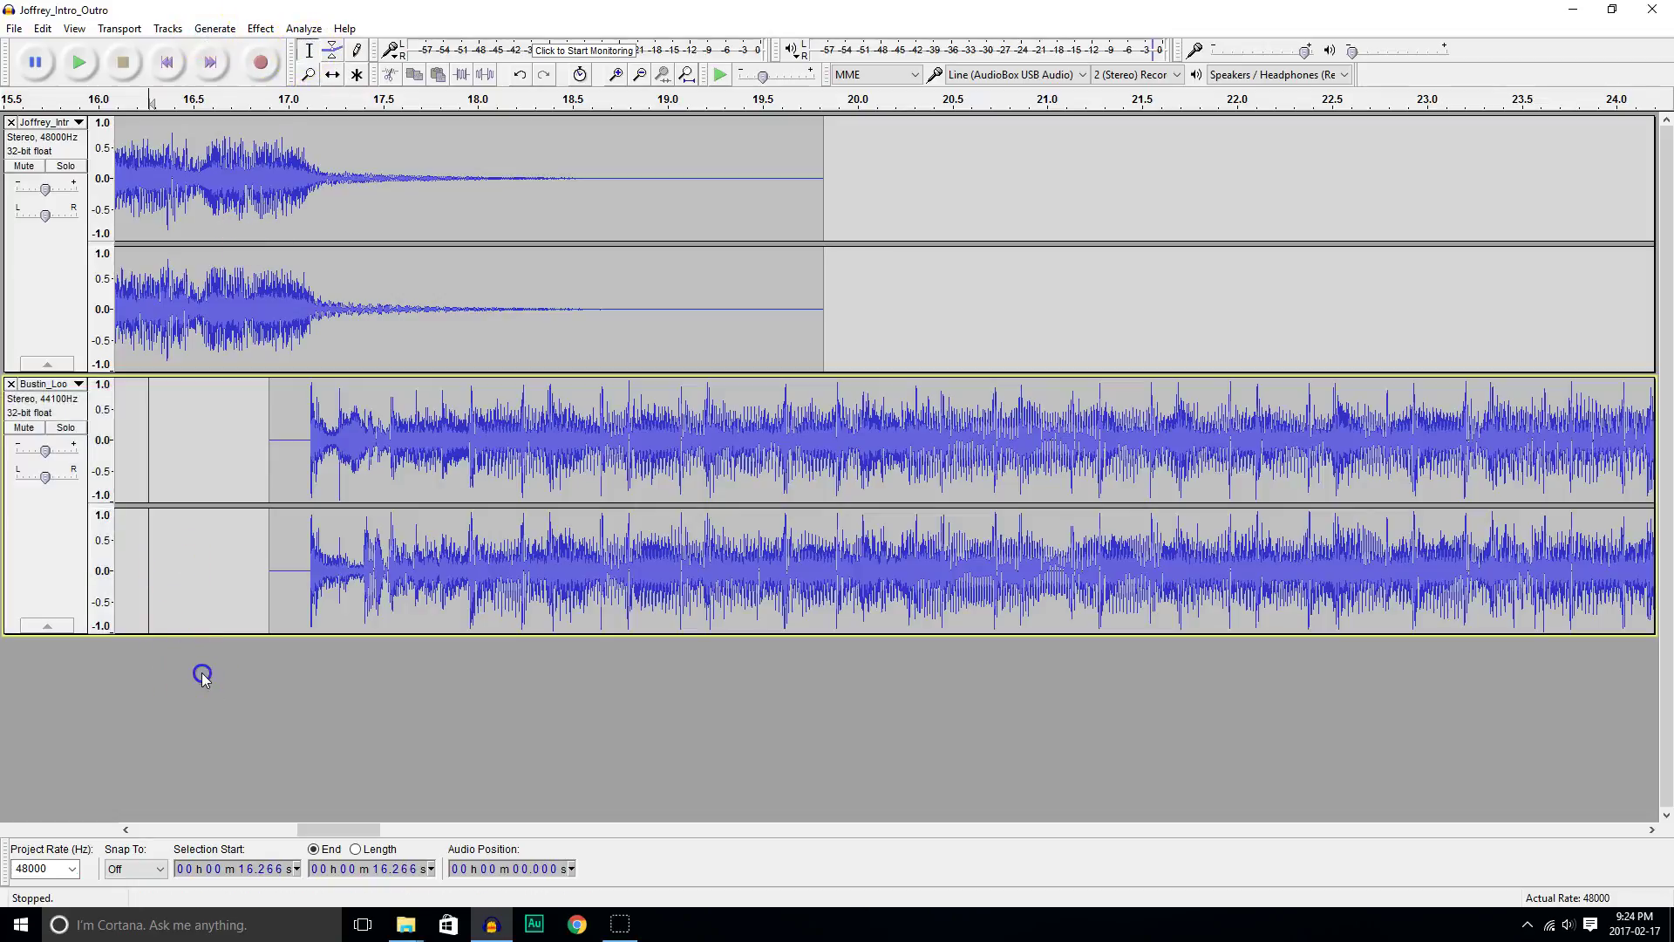
left_click(206, 619)
key("space")
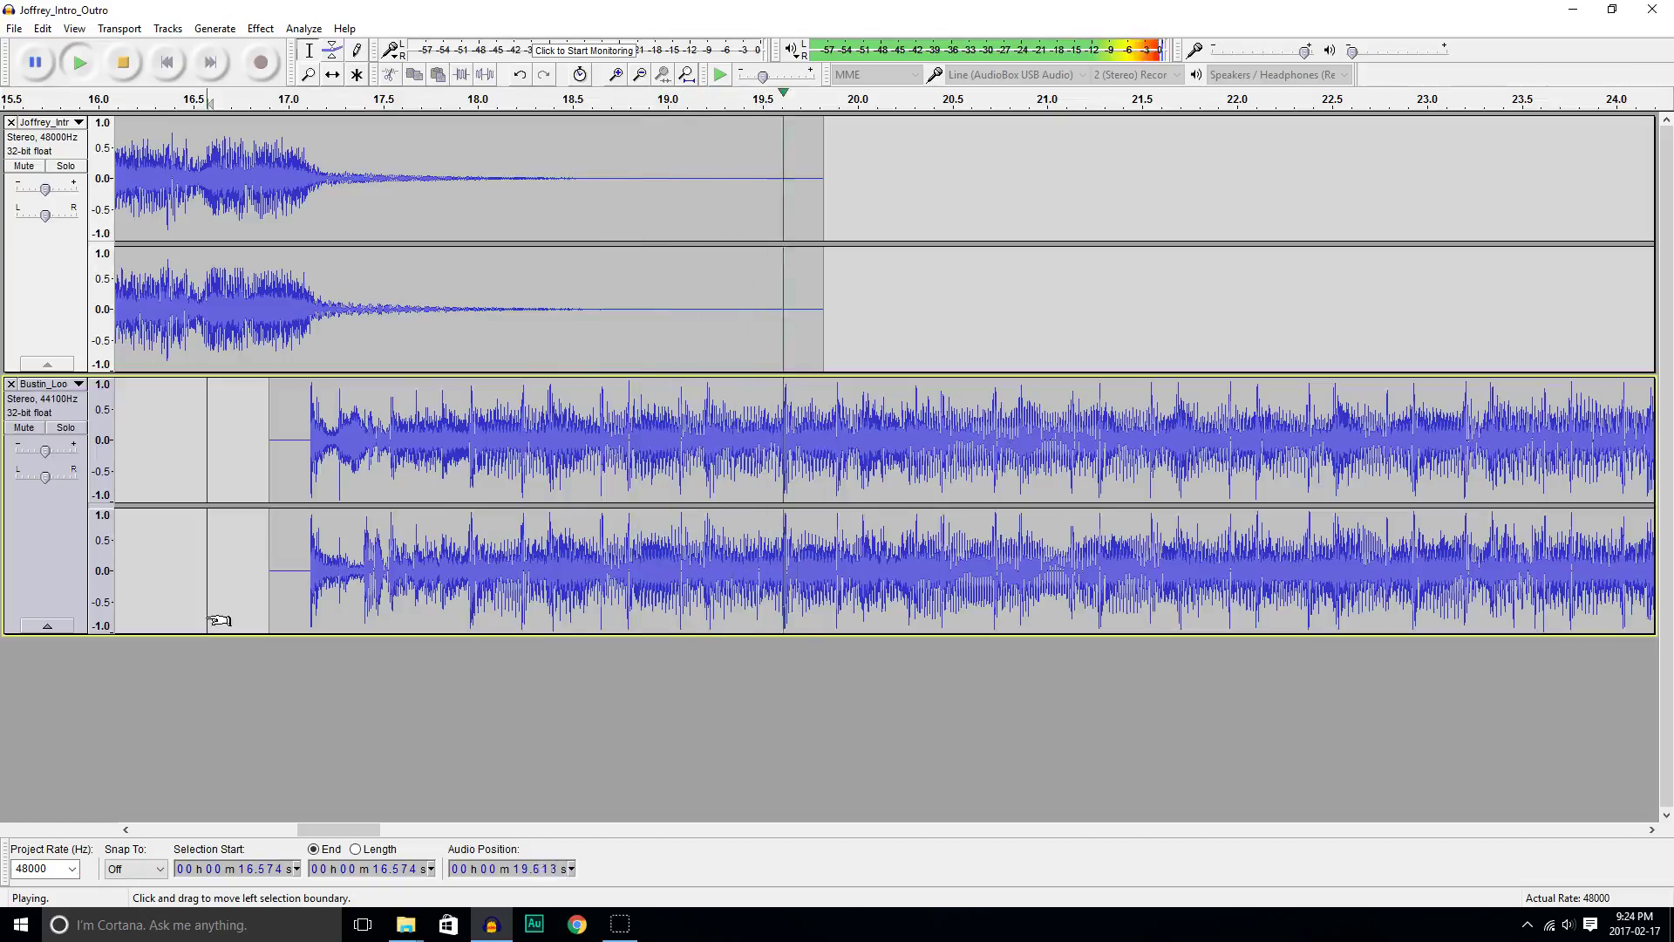
key("space")
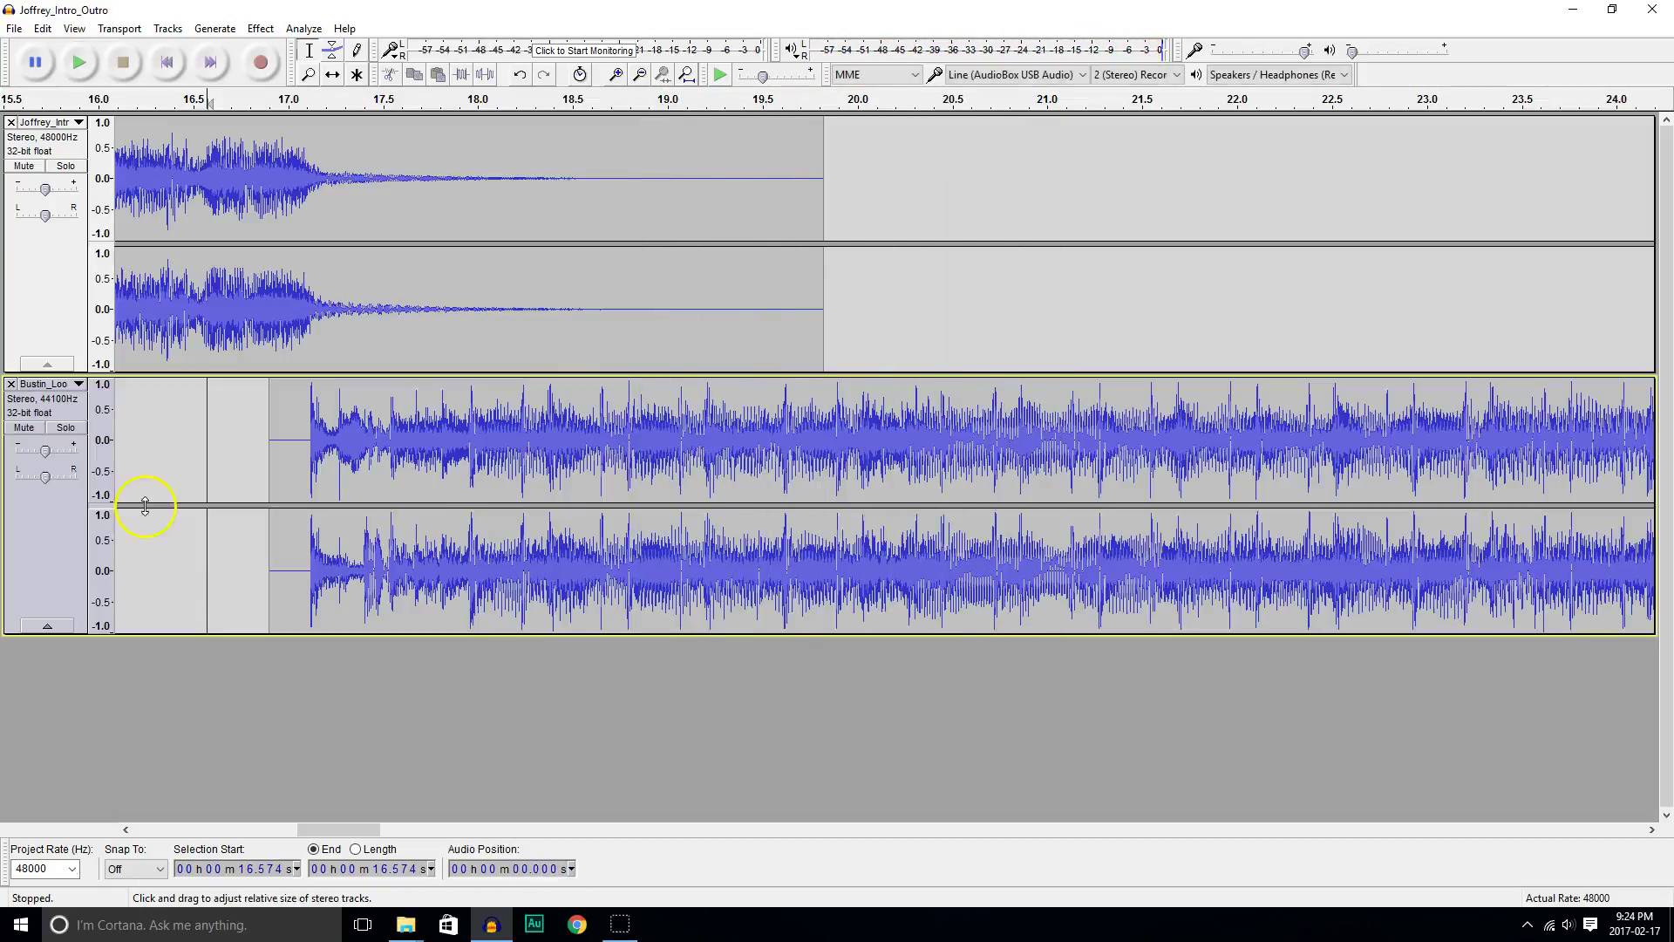
Lower the Bustin_Loose track's gain to -10 dB and play the transition to check the level.
left_click(47, 451)
left_click_drag(45, 452, 39, 454)
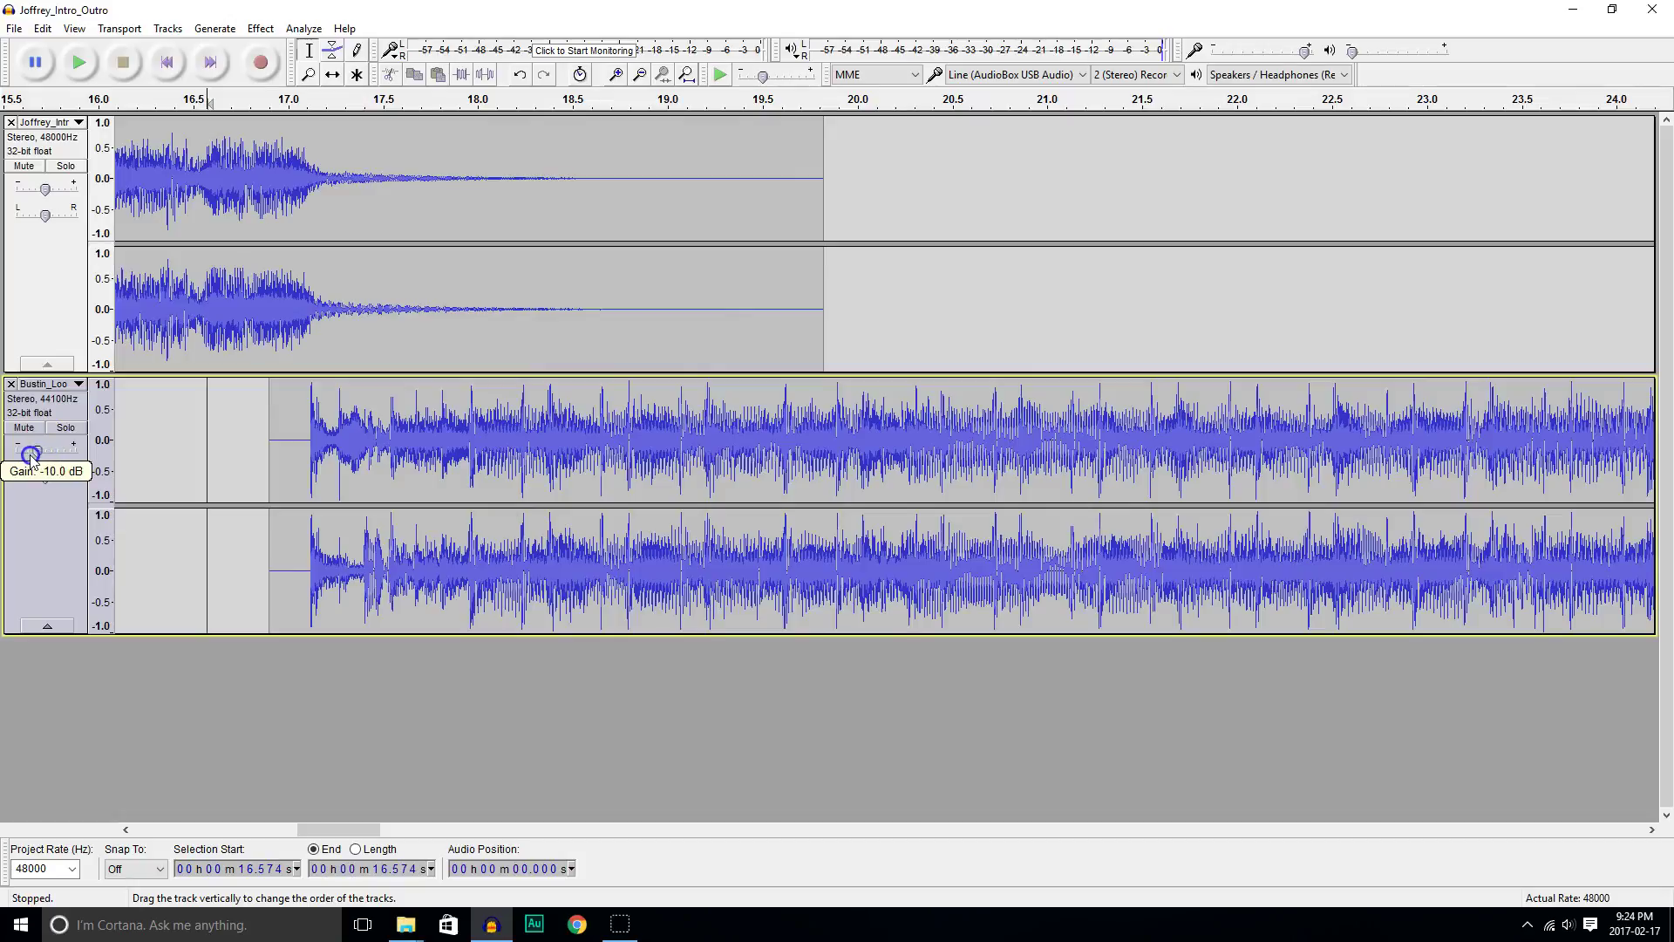
left_click_drag(31, 455, 31, 455)
key("space")
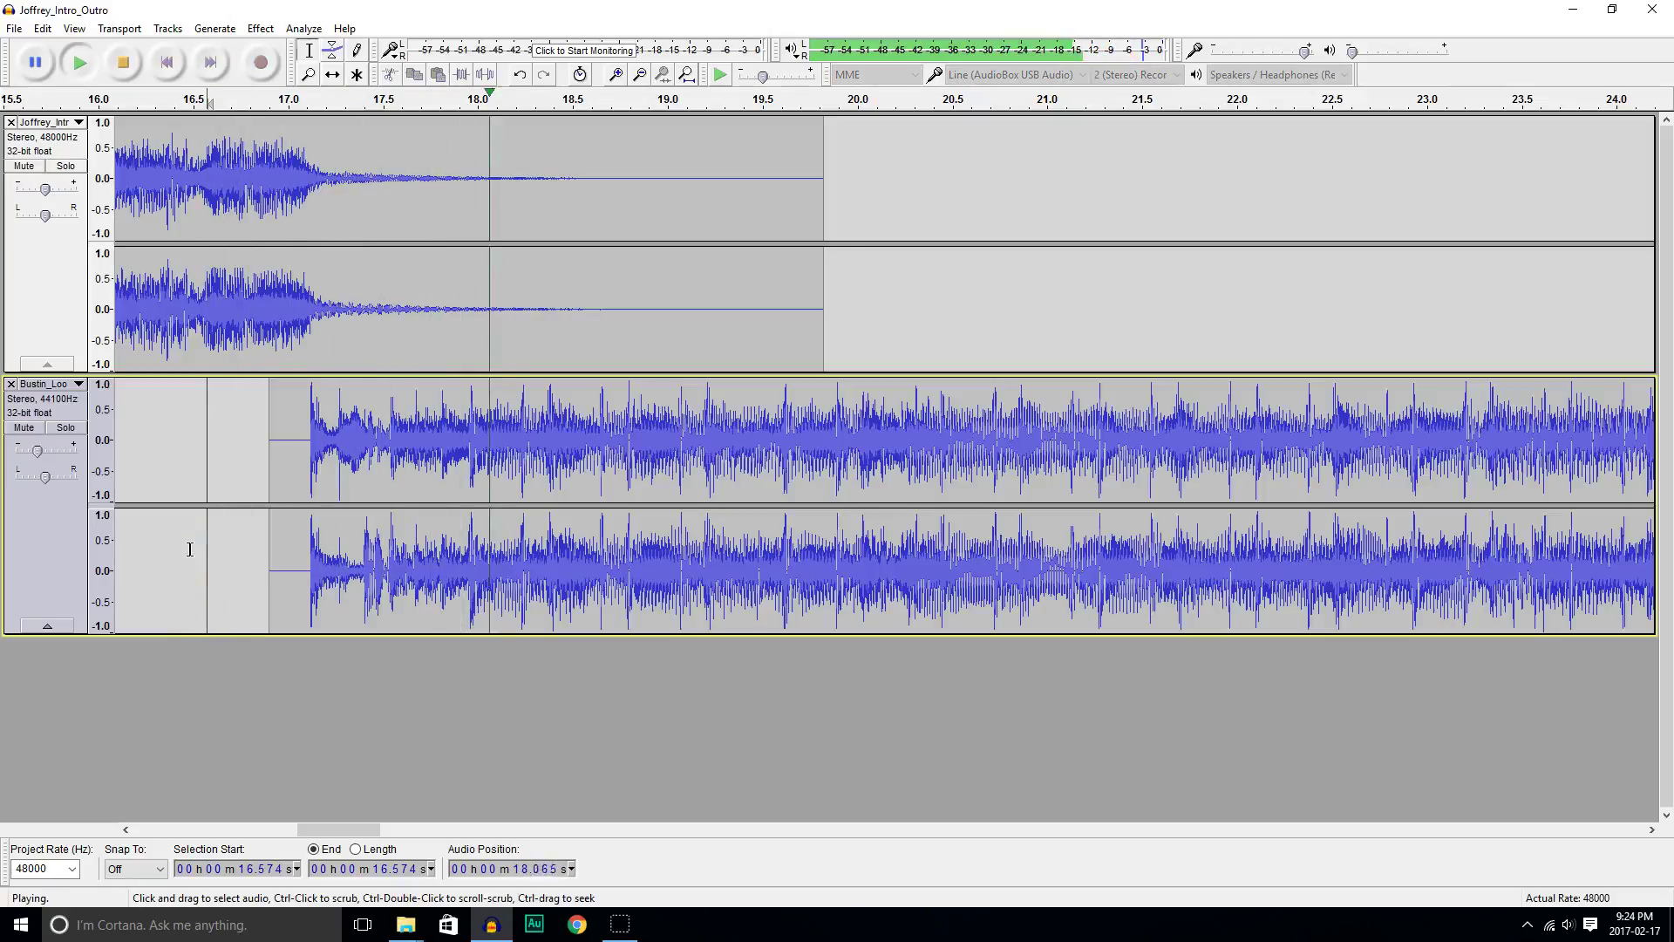
key("space")
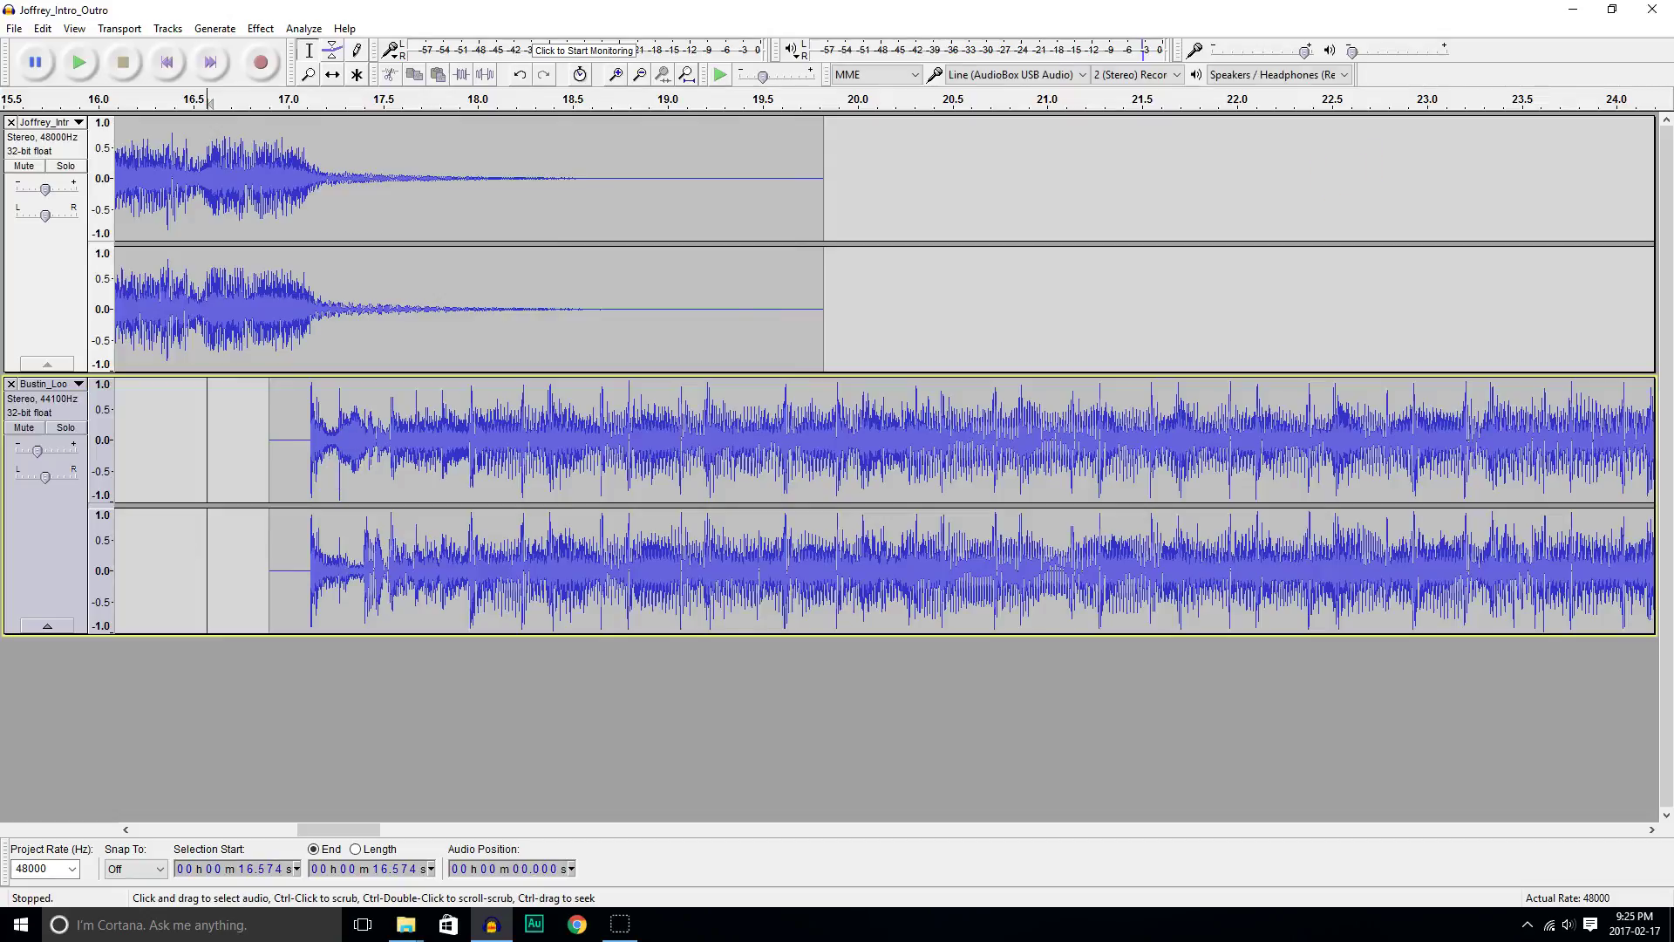
Import the host's voice recording as a third track and shift it to start at about 18 seconds, just after the music begins.
left_click_drag(998, 497, 378, 708)
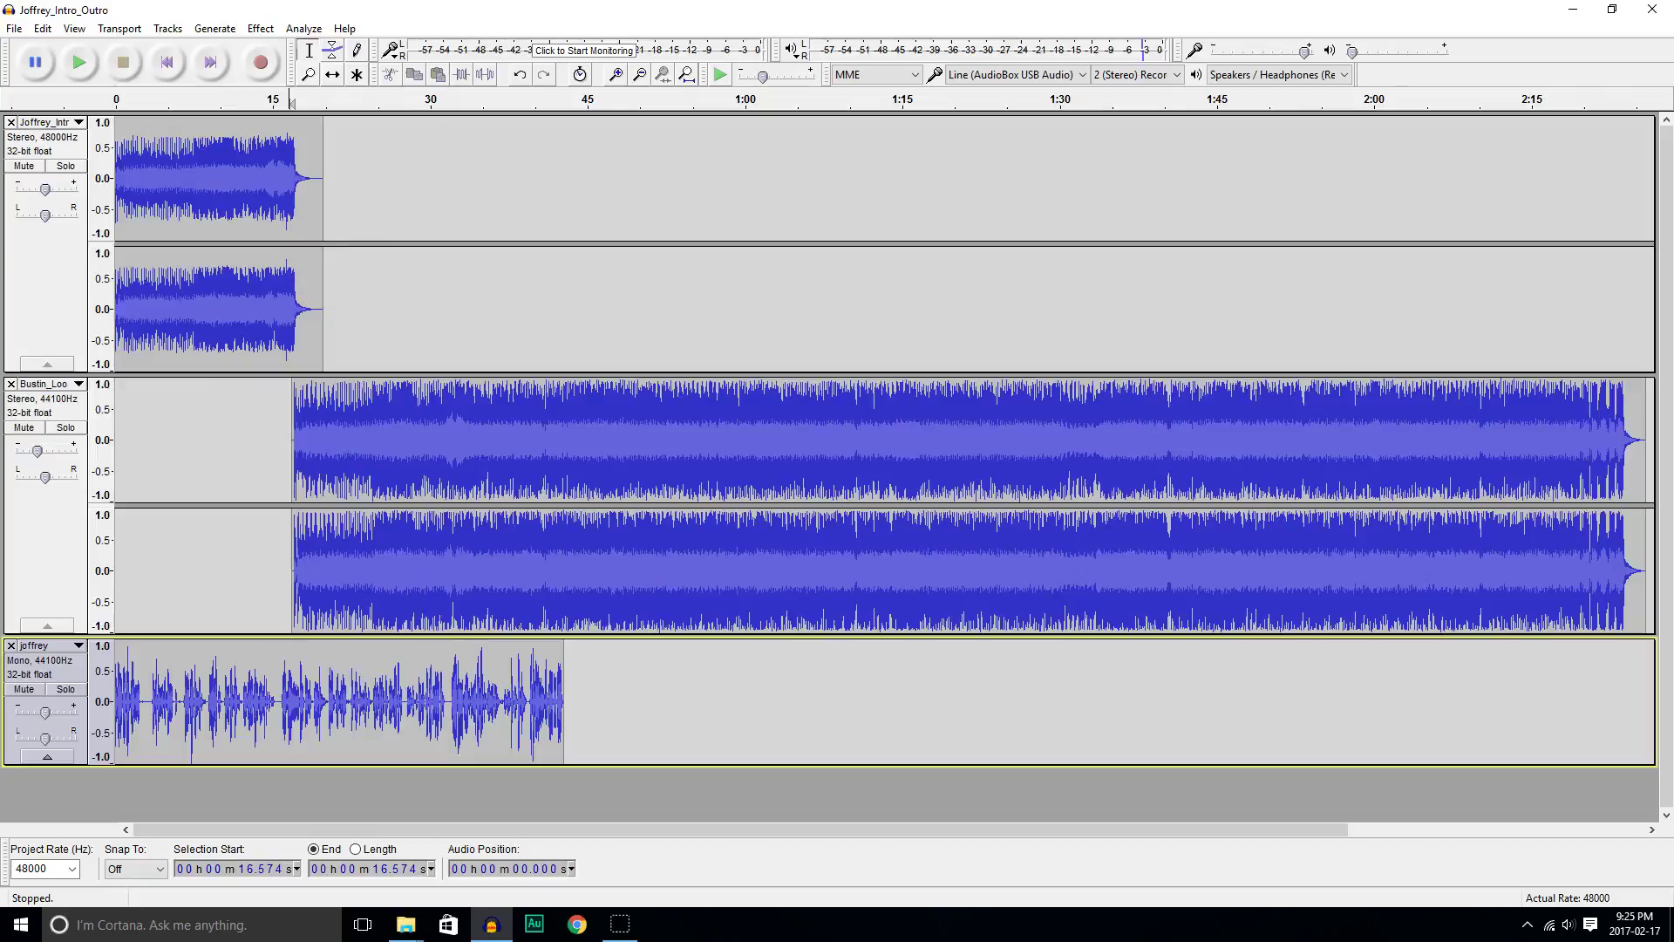
left_click(332, 77)
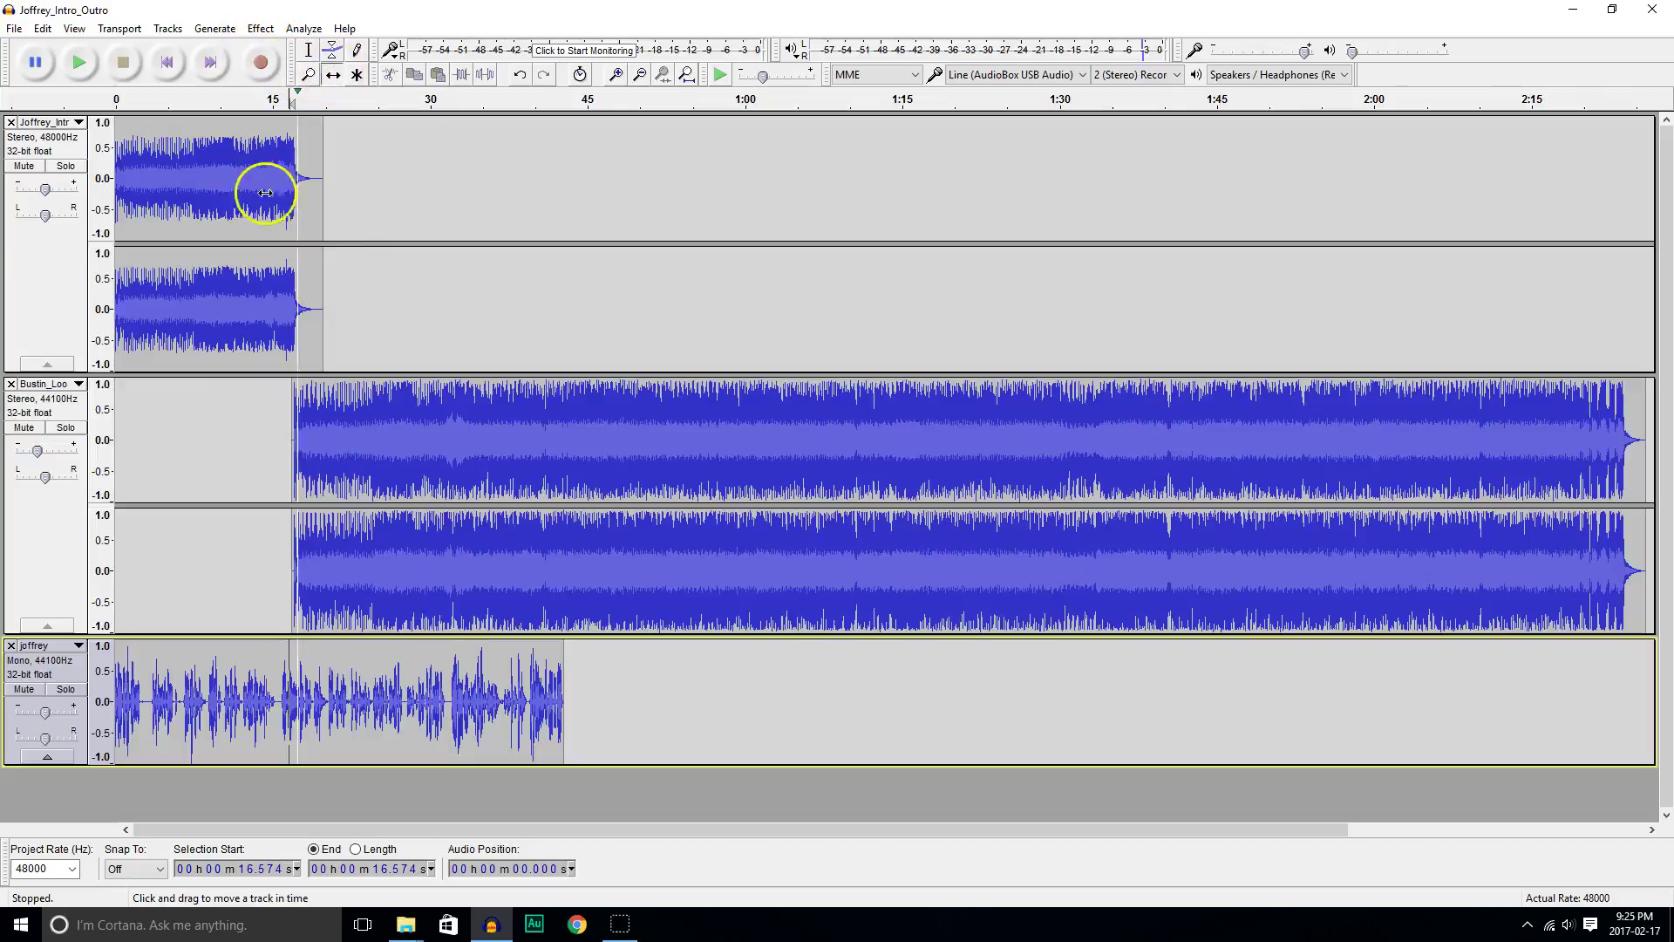
left_click_drag(167, 683, 360, 686)
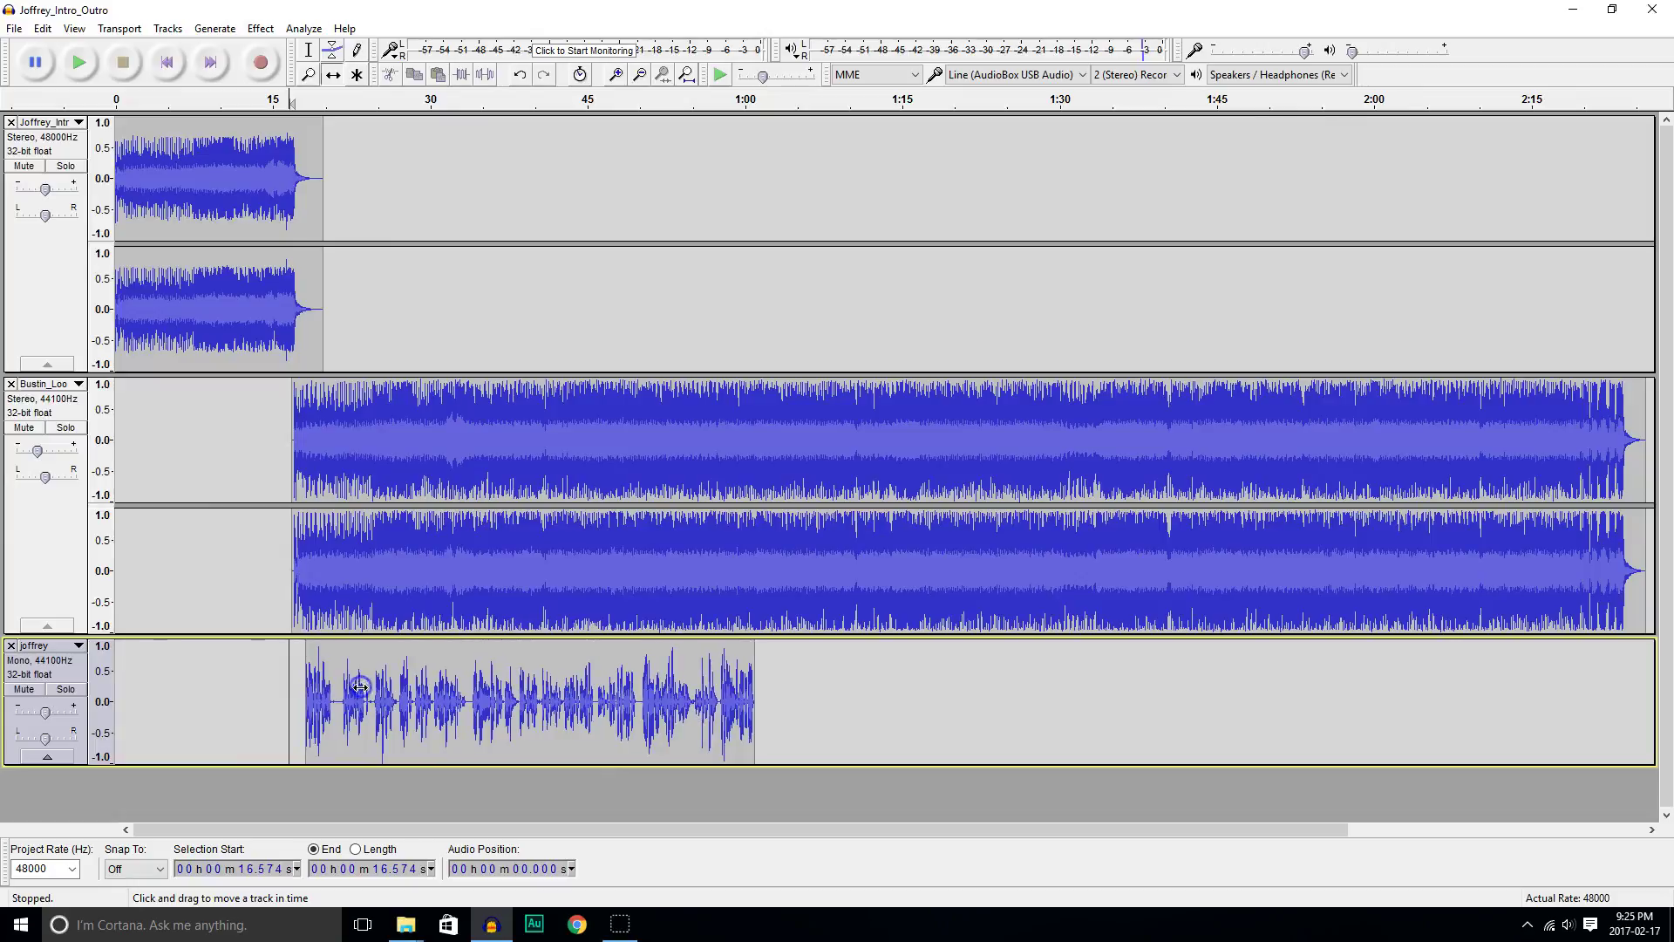
Play the combined intro, background music and voice mix from about 13.8 seconds.
left_click(309, 50)
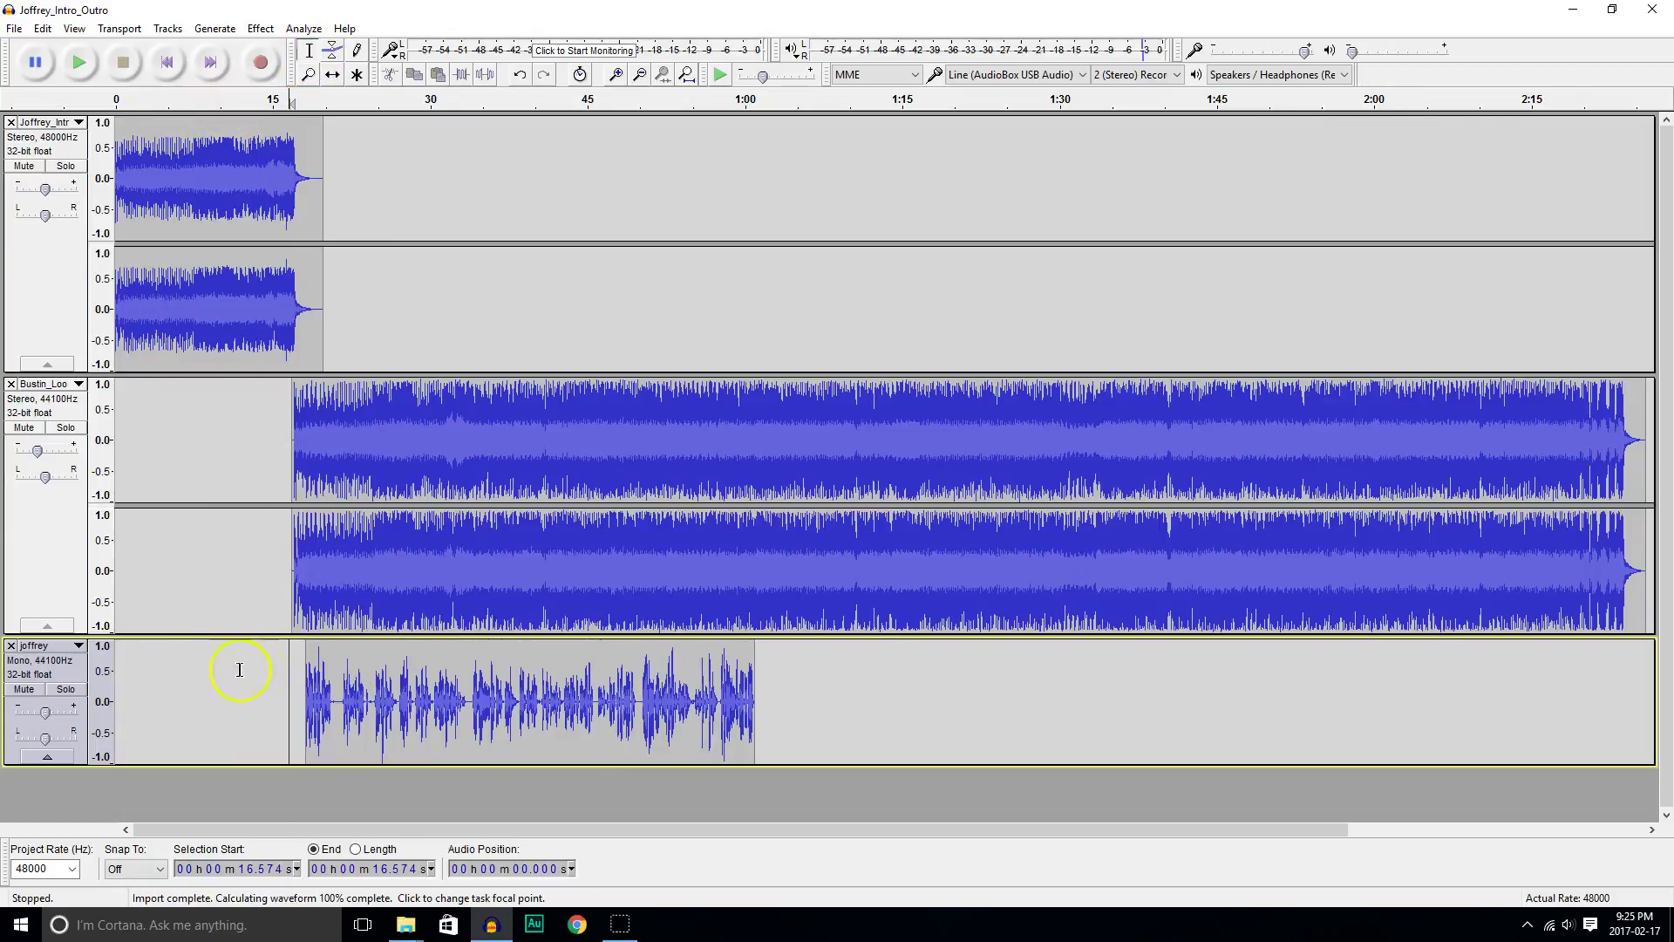
left_click(260, 672)
key("space")
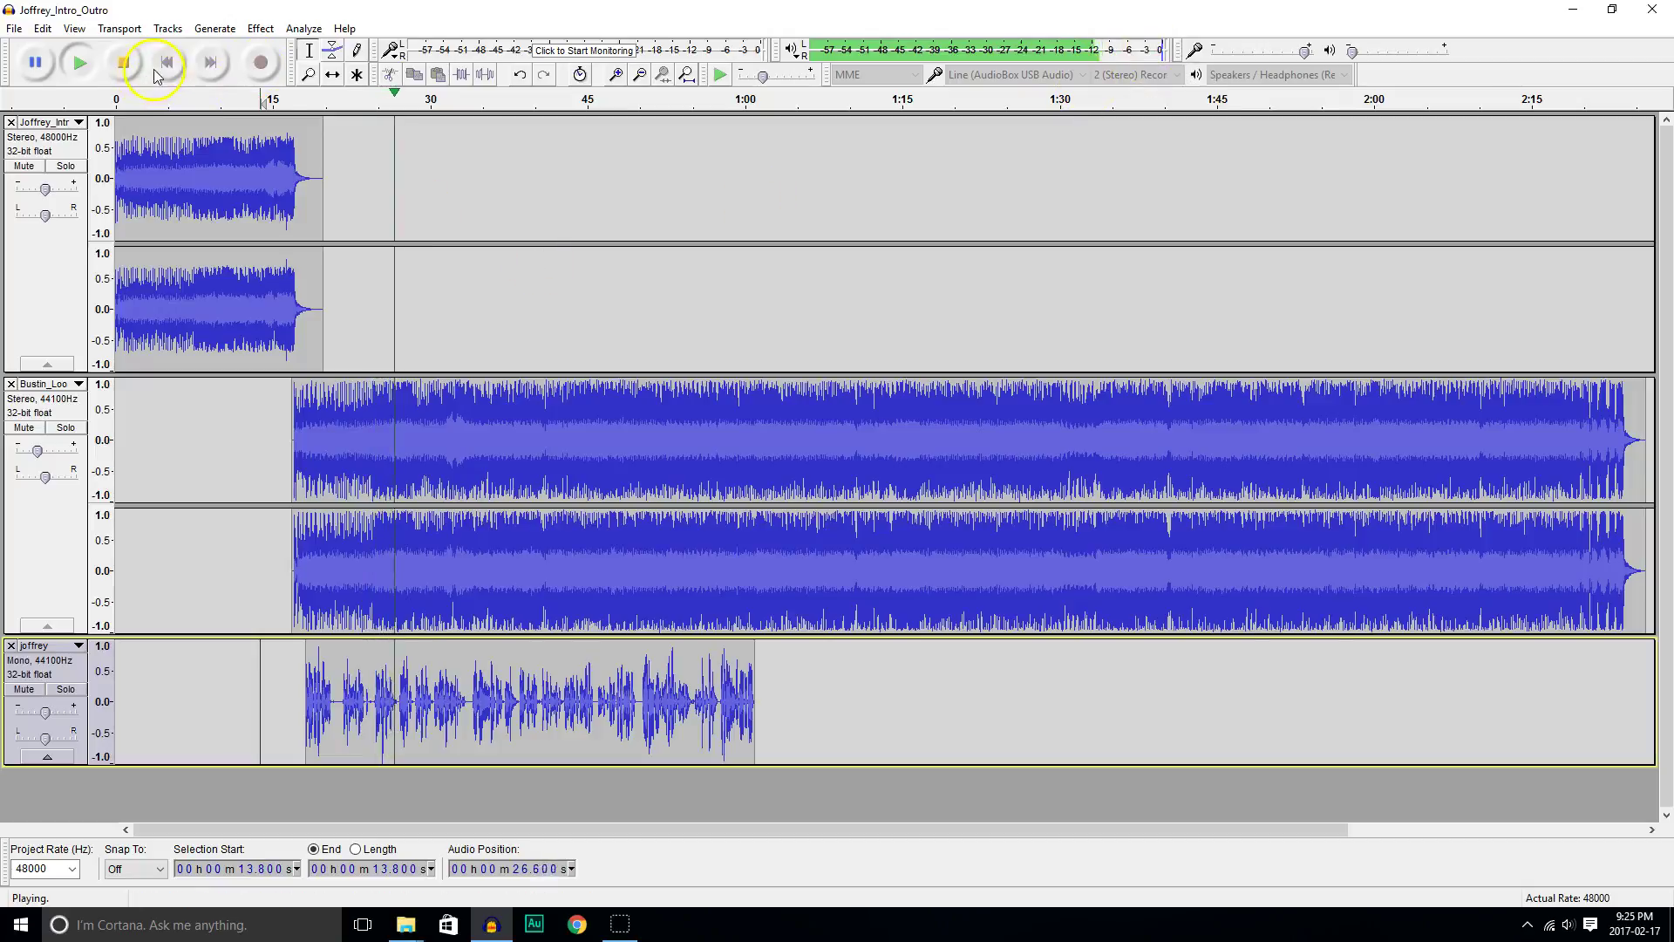
key("space")
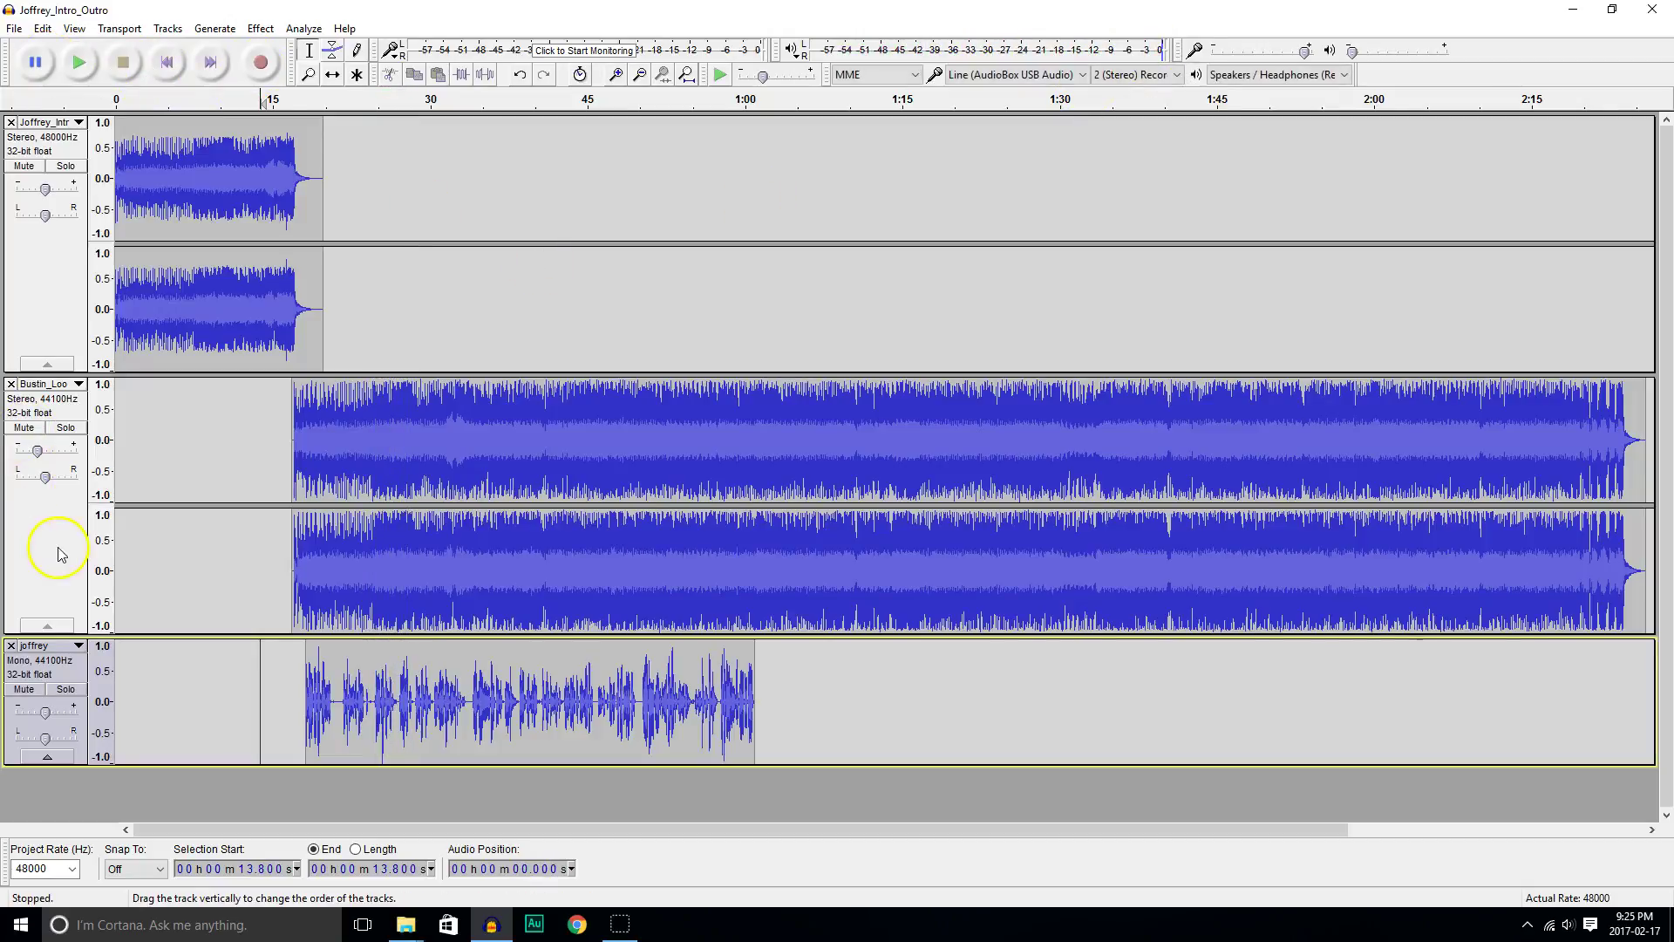
Lower the Bustin_Loose track's gain slightly more and raise the voice track's gain to +2 dB.
left_click(39, 454)
left_click_drag(37, 455, 39, 458)
left_click(45, 714)
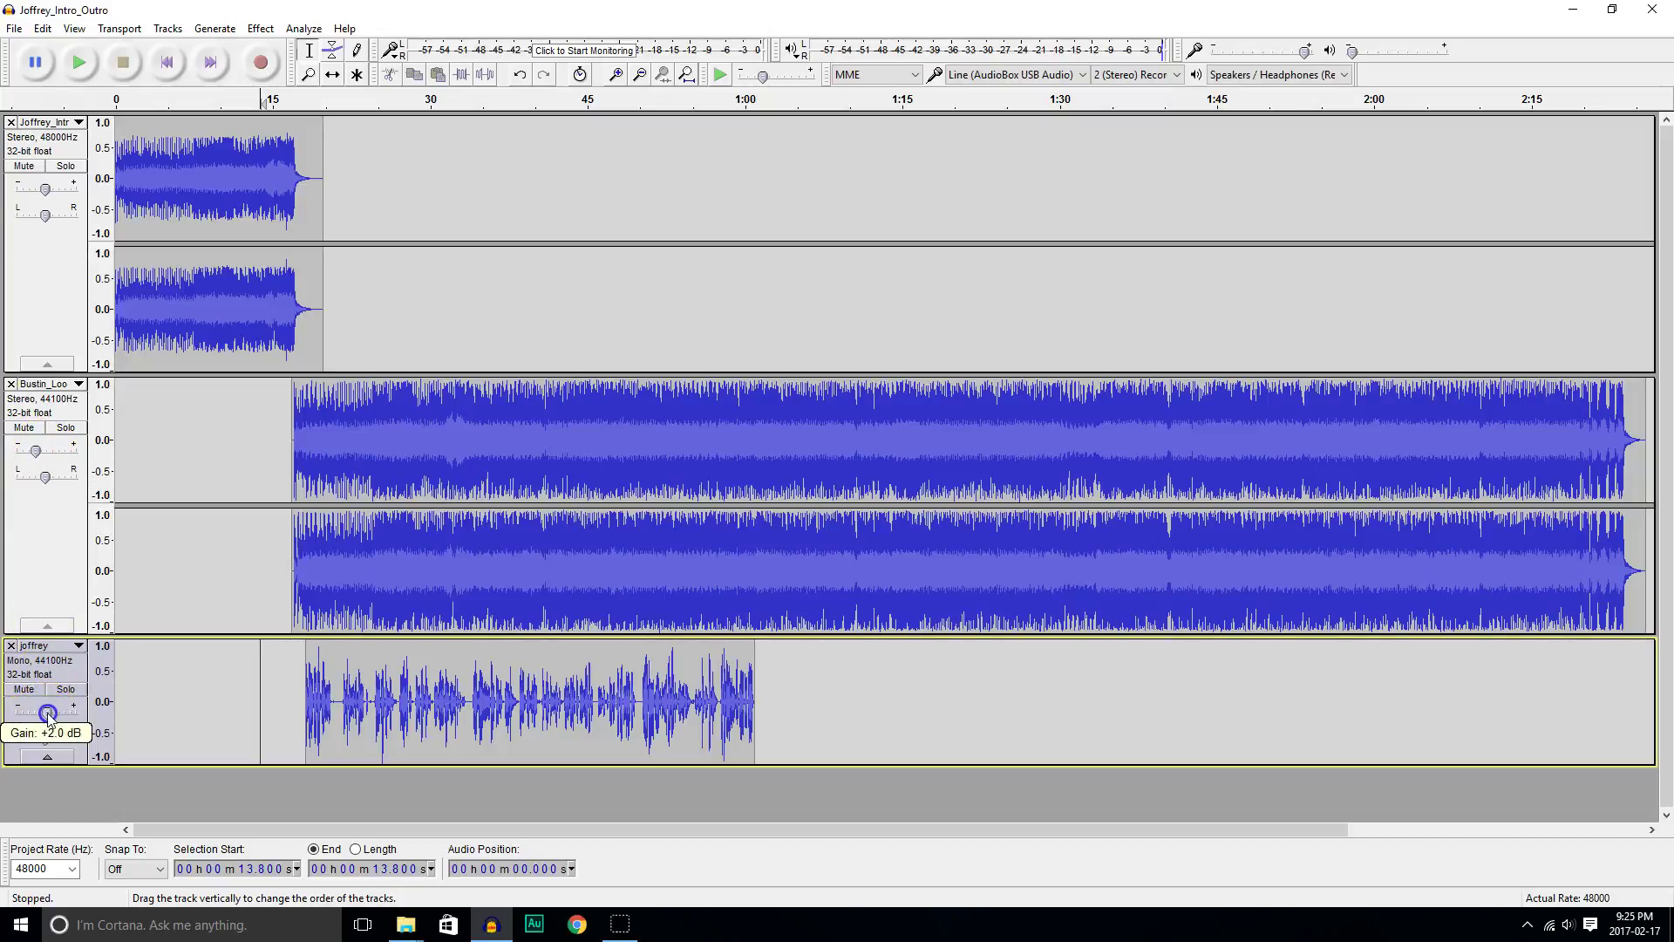
Set the voice track's gain to +2 dB and play the mix from about 14.8 seconds.
left_click_drag(50, 716, 48, 714)
left_click(270, 661)
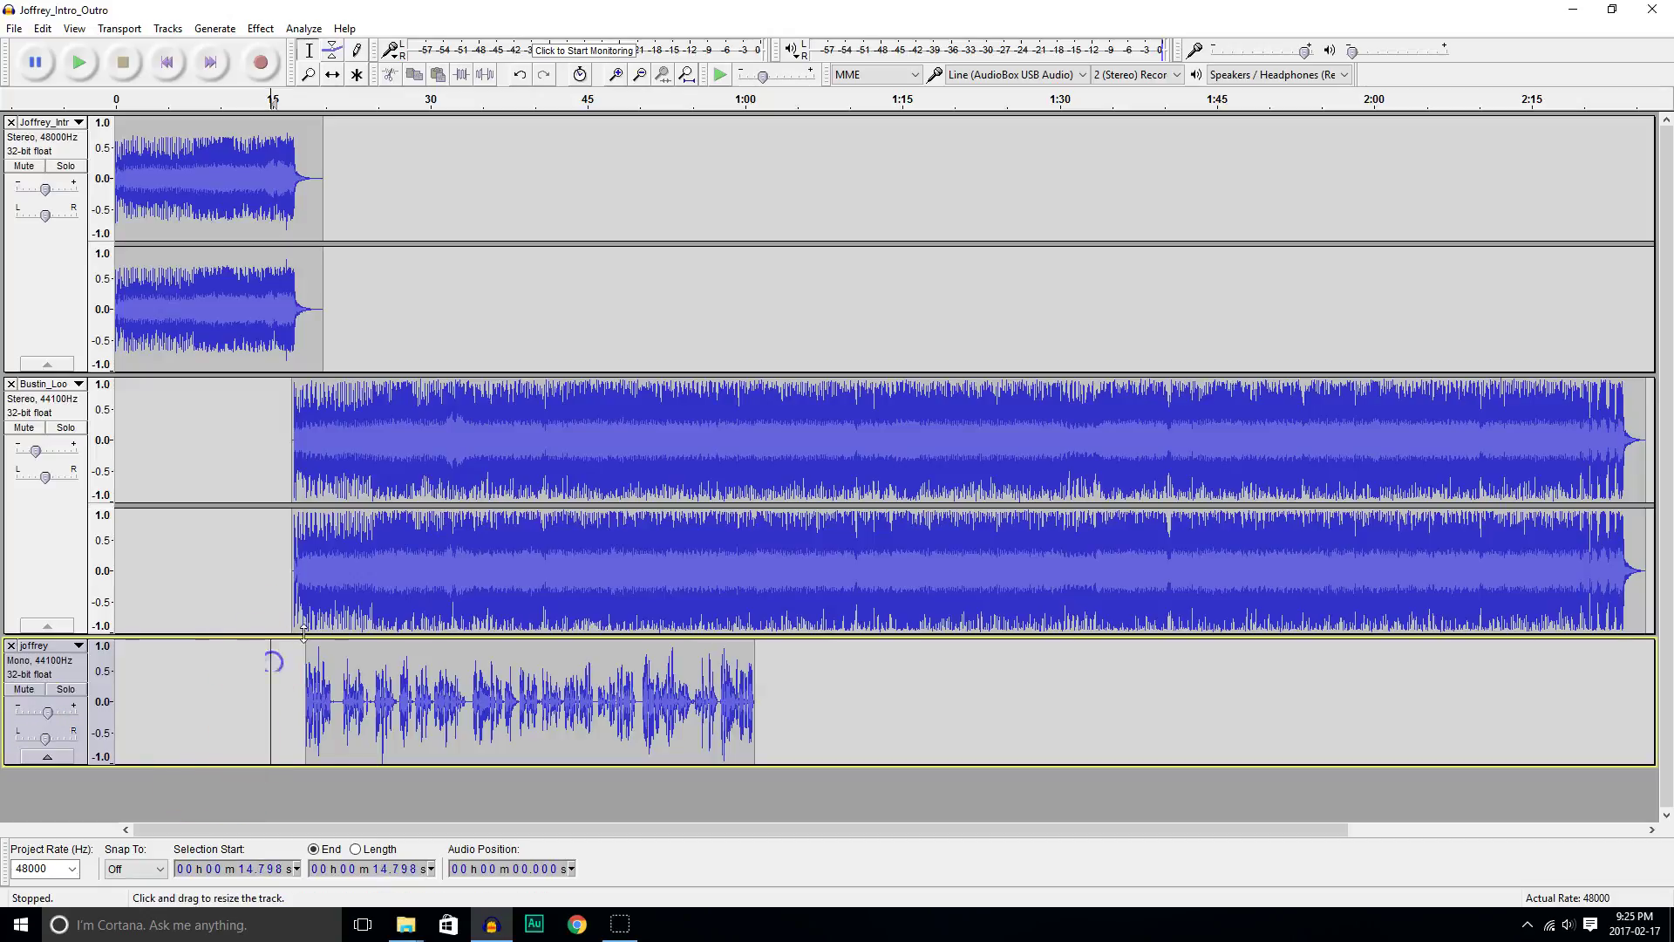
key("space")
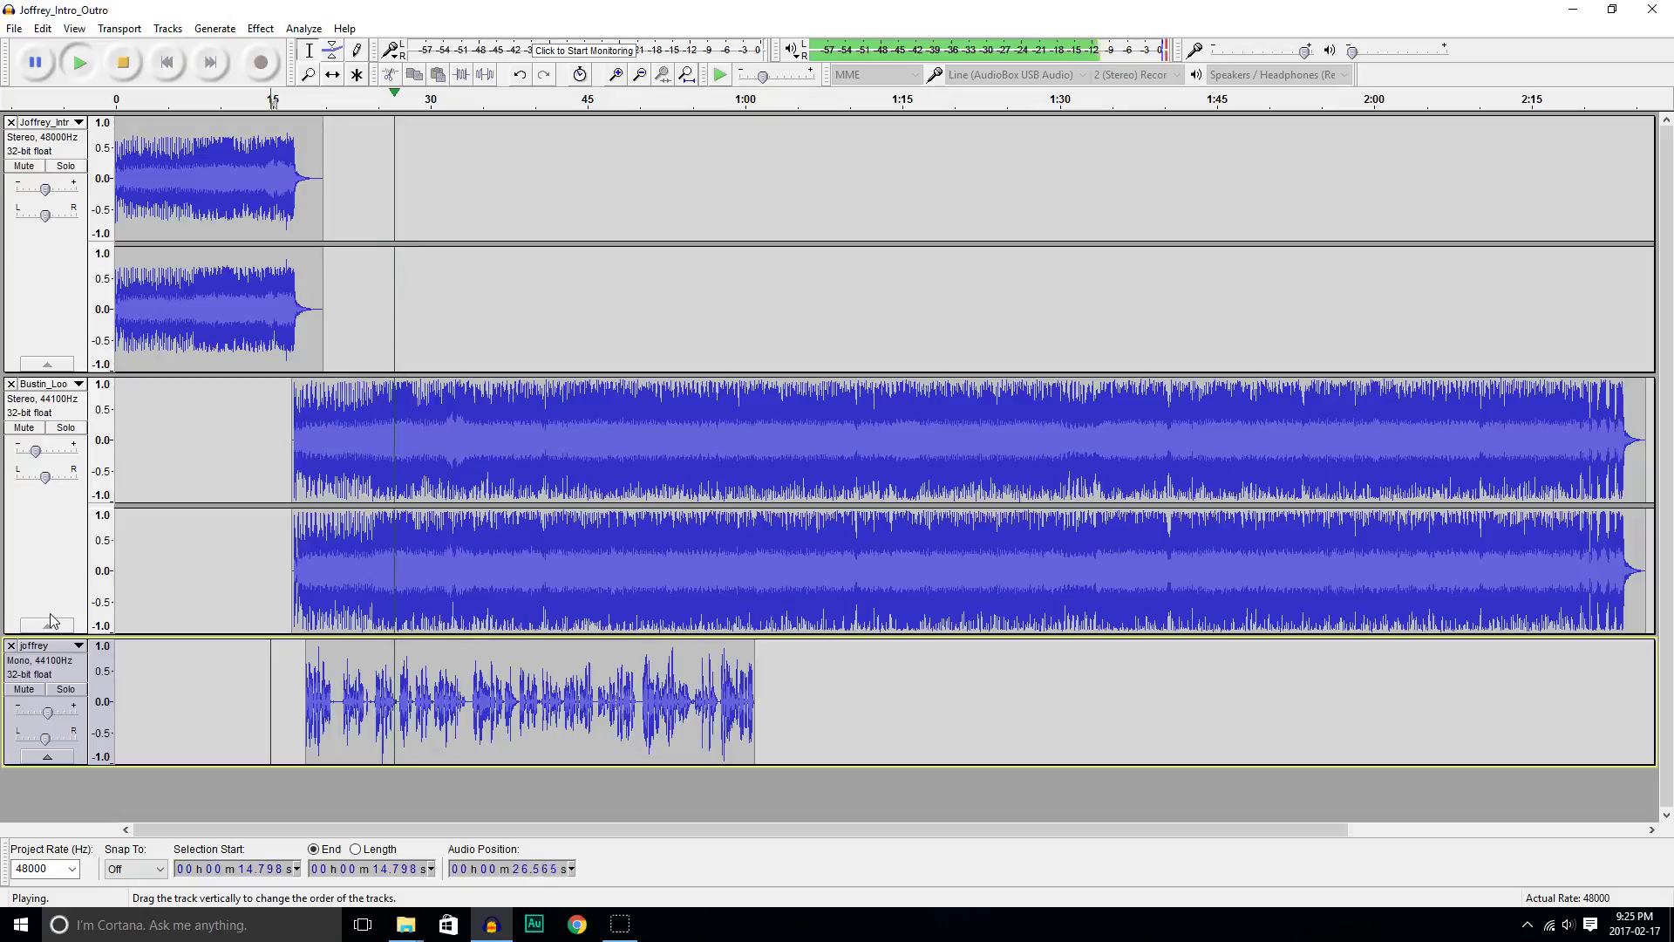
key("space")
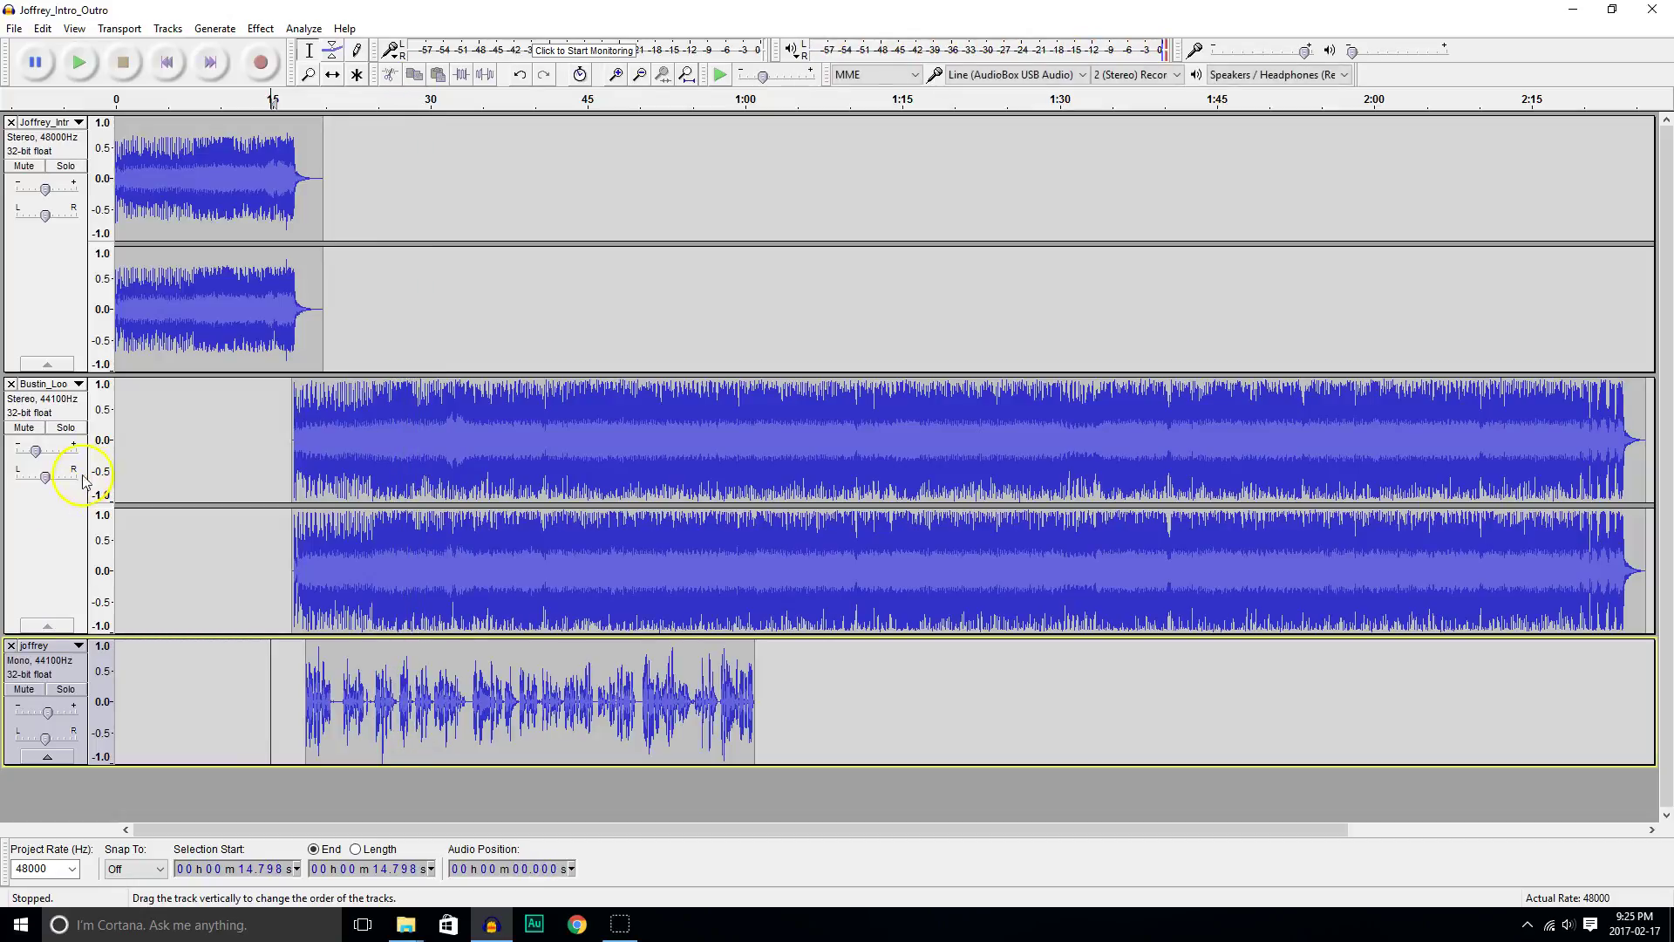
Raise the Bustin_Loose track's gain slightly and replay the mix from about 14.8 seconds.
left_click_drag(35, 449, 37, 450)
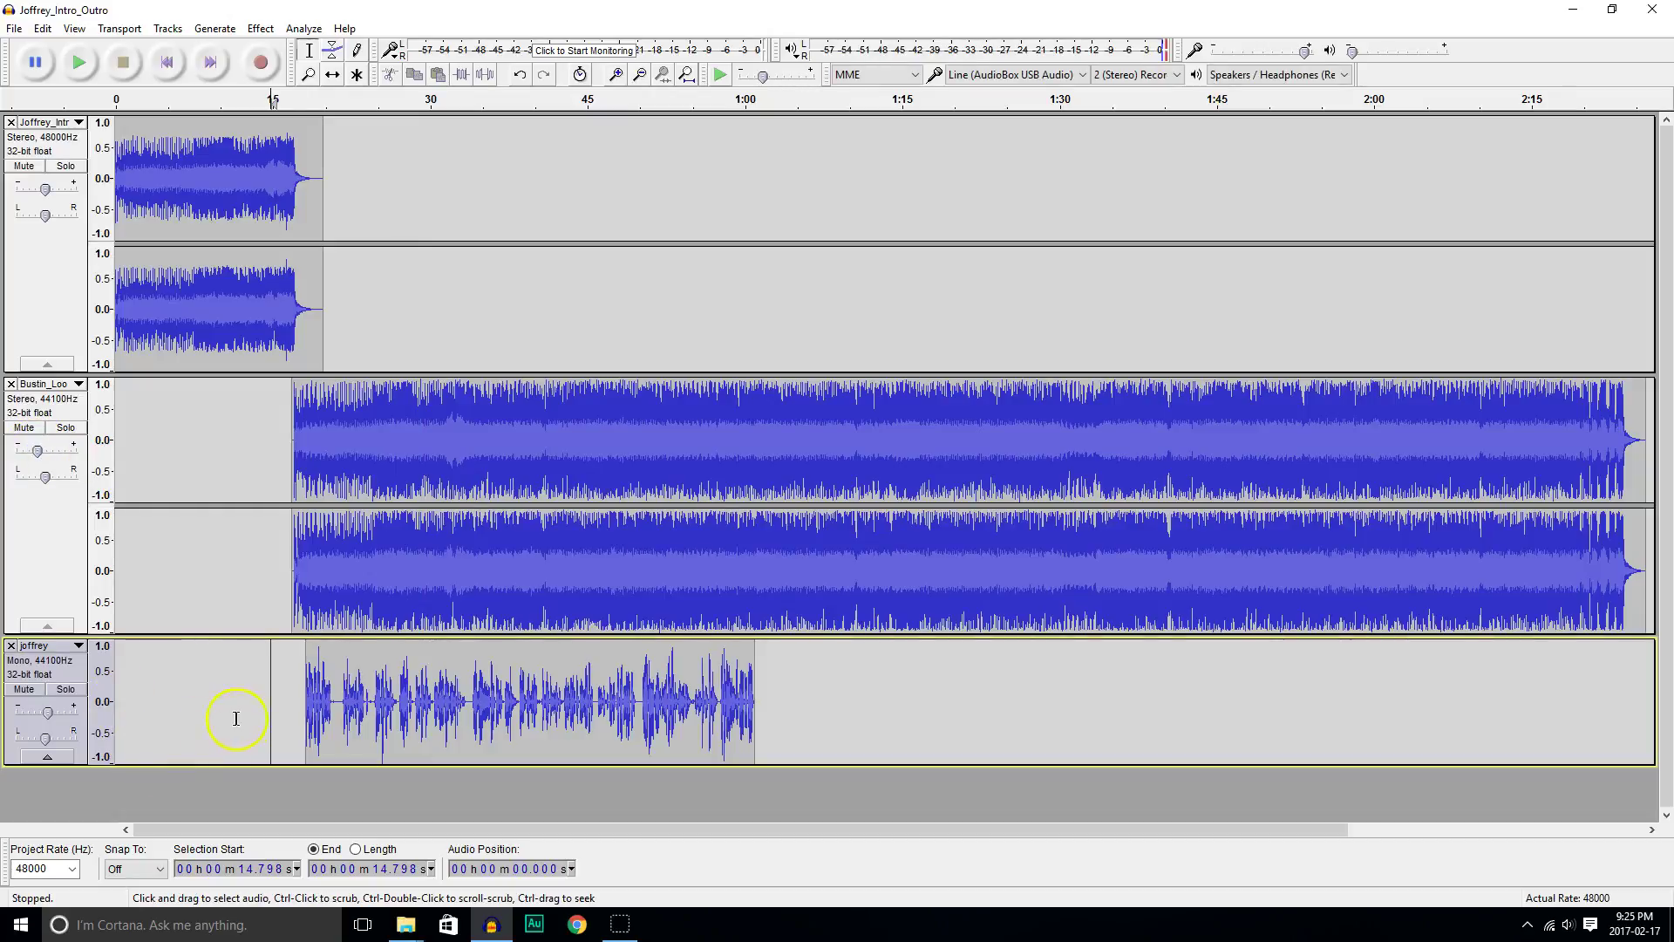
key("space")
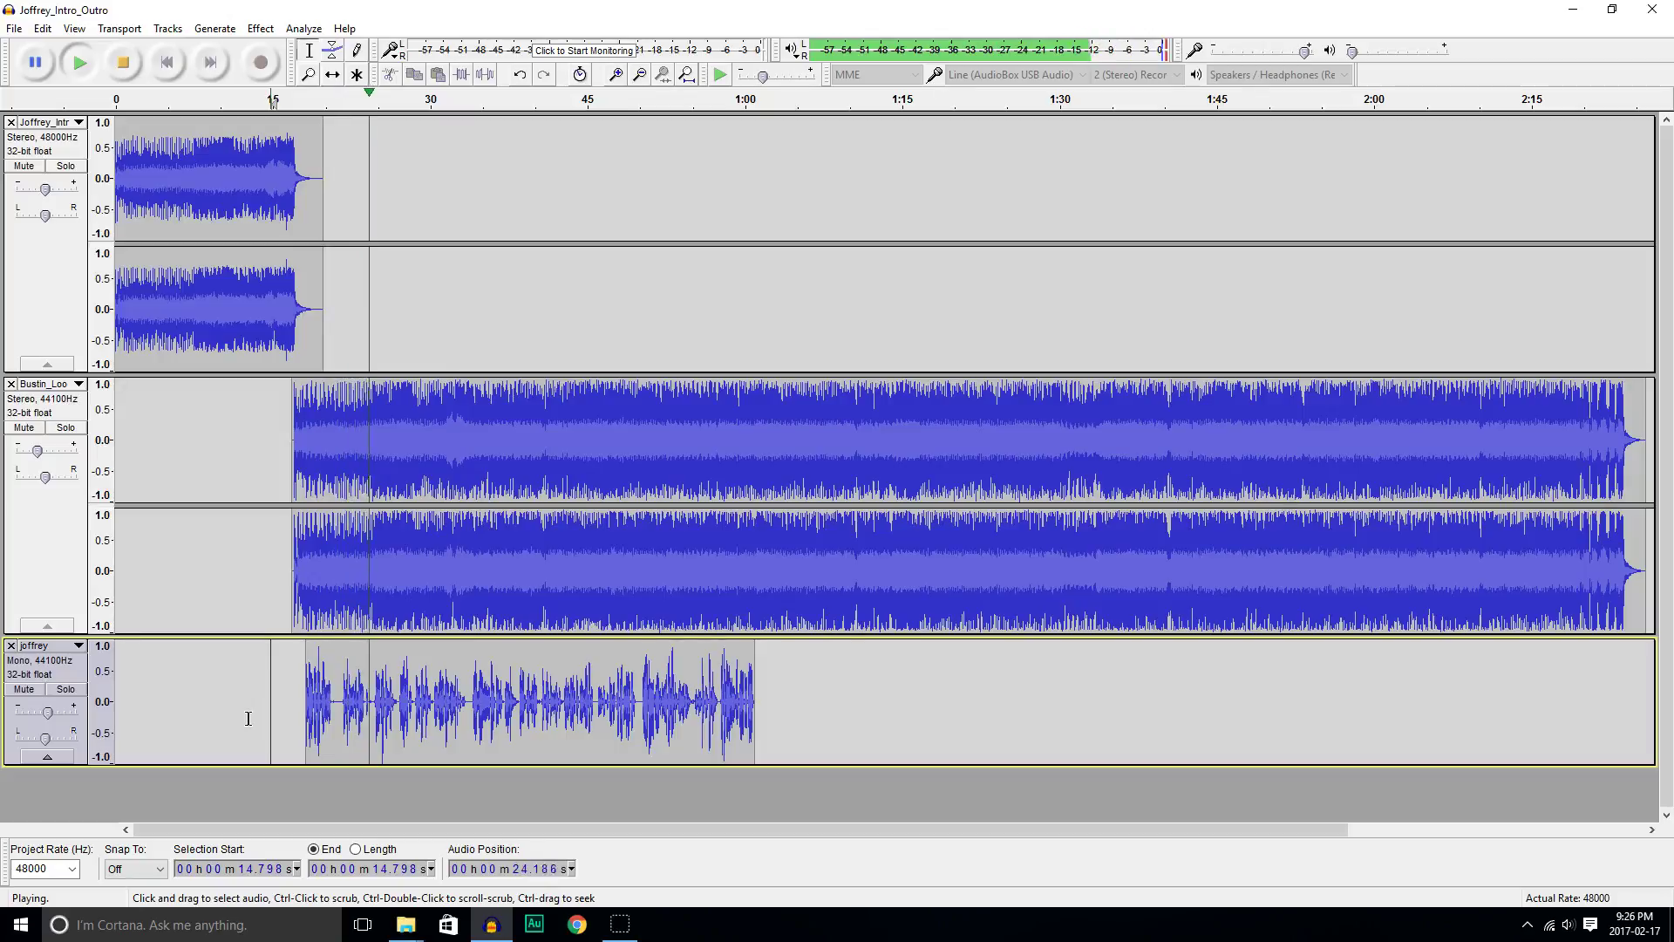
key("space")
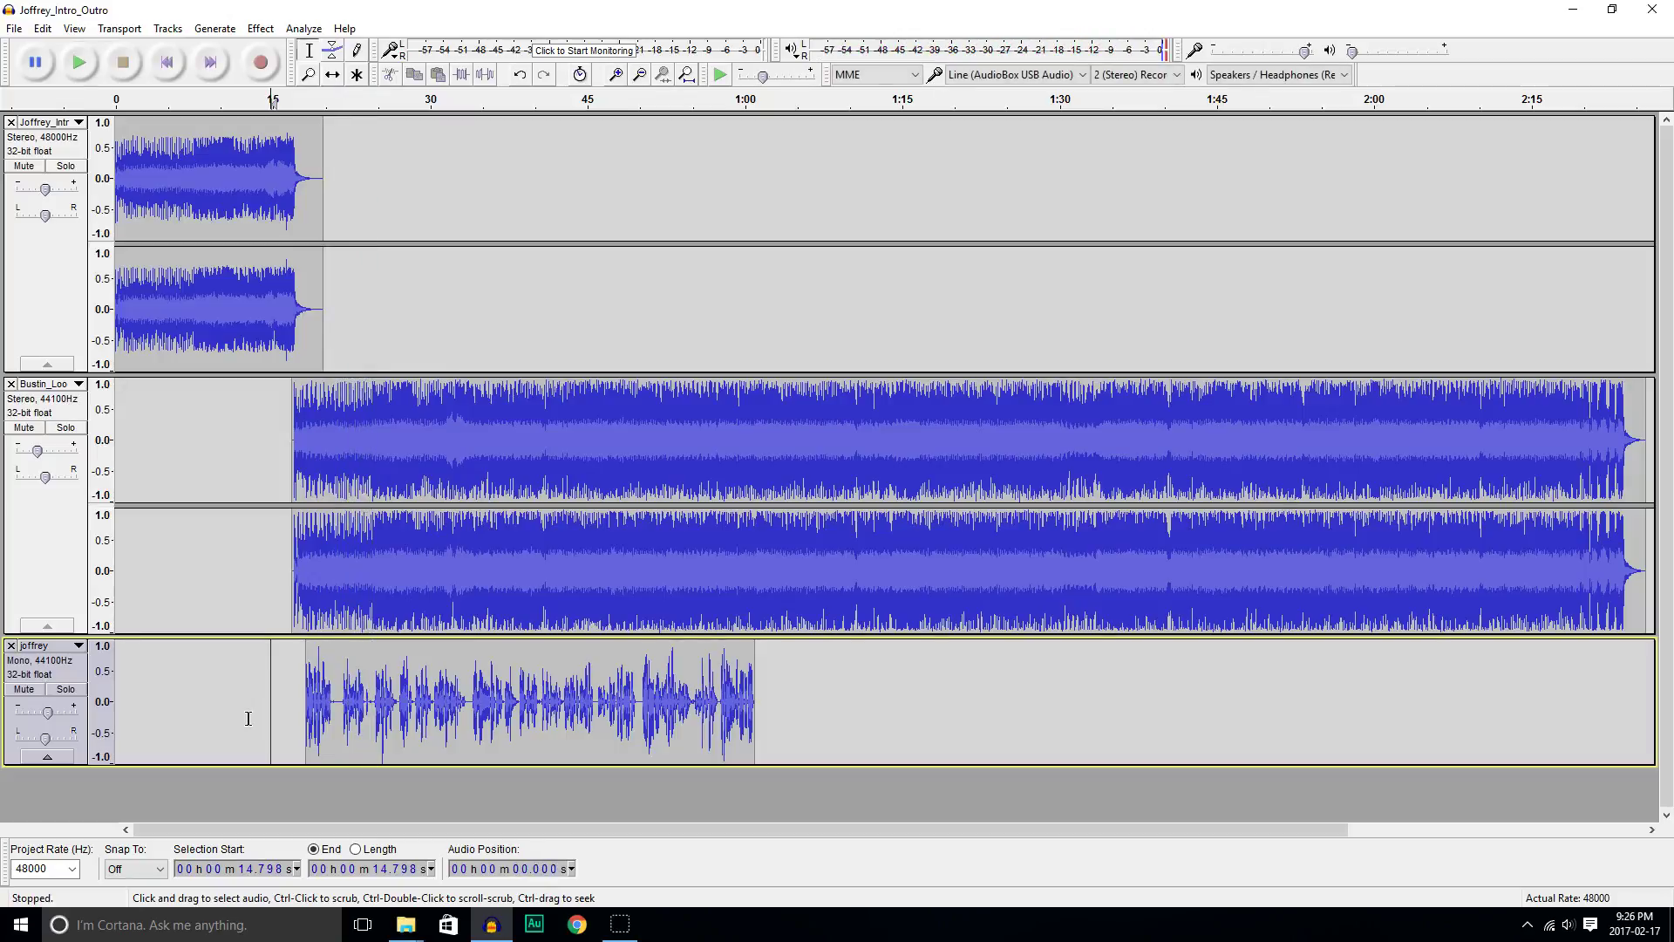
Delete the pause in the voice track from about 20.66 to 21.61 seconds and play the edit from about 19.6 seconds.
left_click(308, 74)
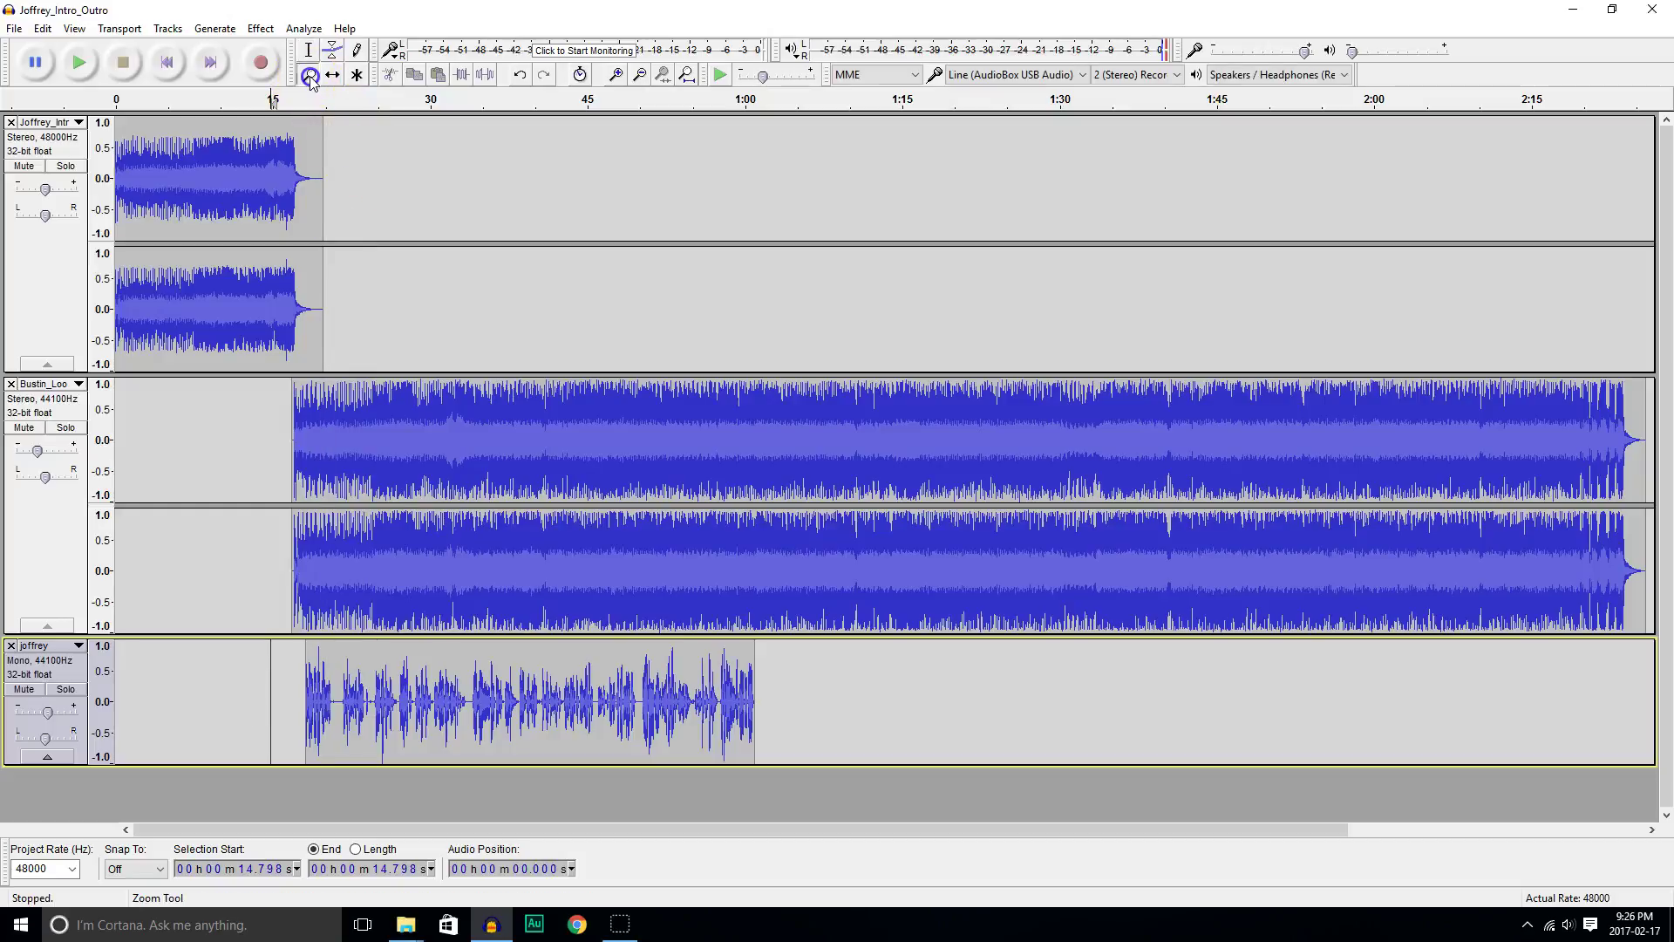
left_click(336, 710)
left_click(322, 709)
left_click(322, 708)
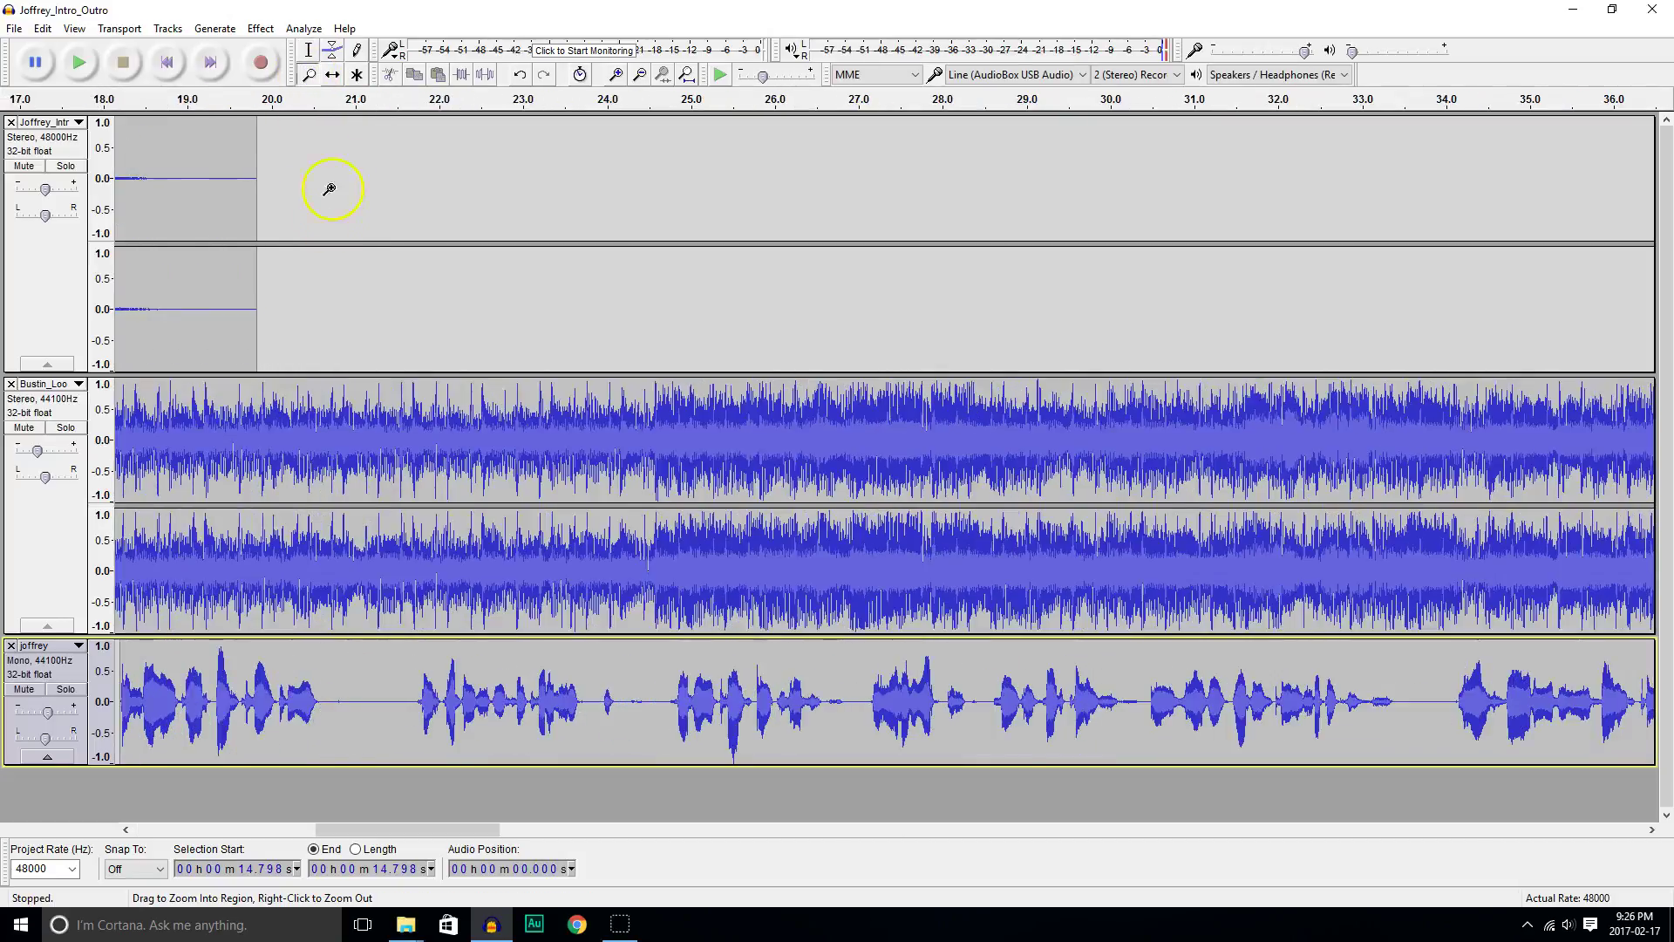
left_click(310, 59)
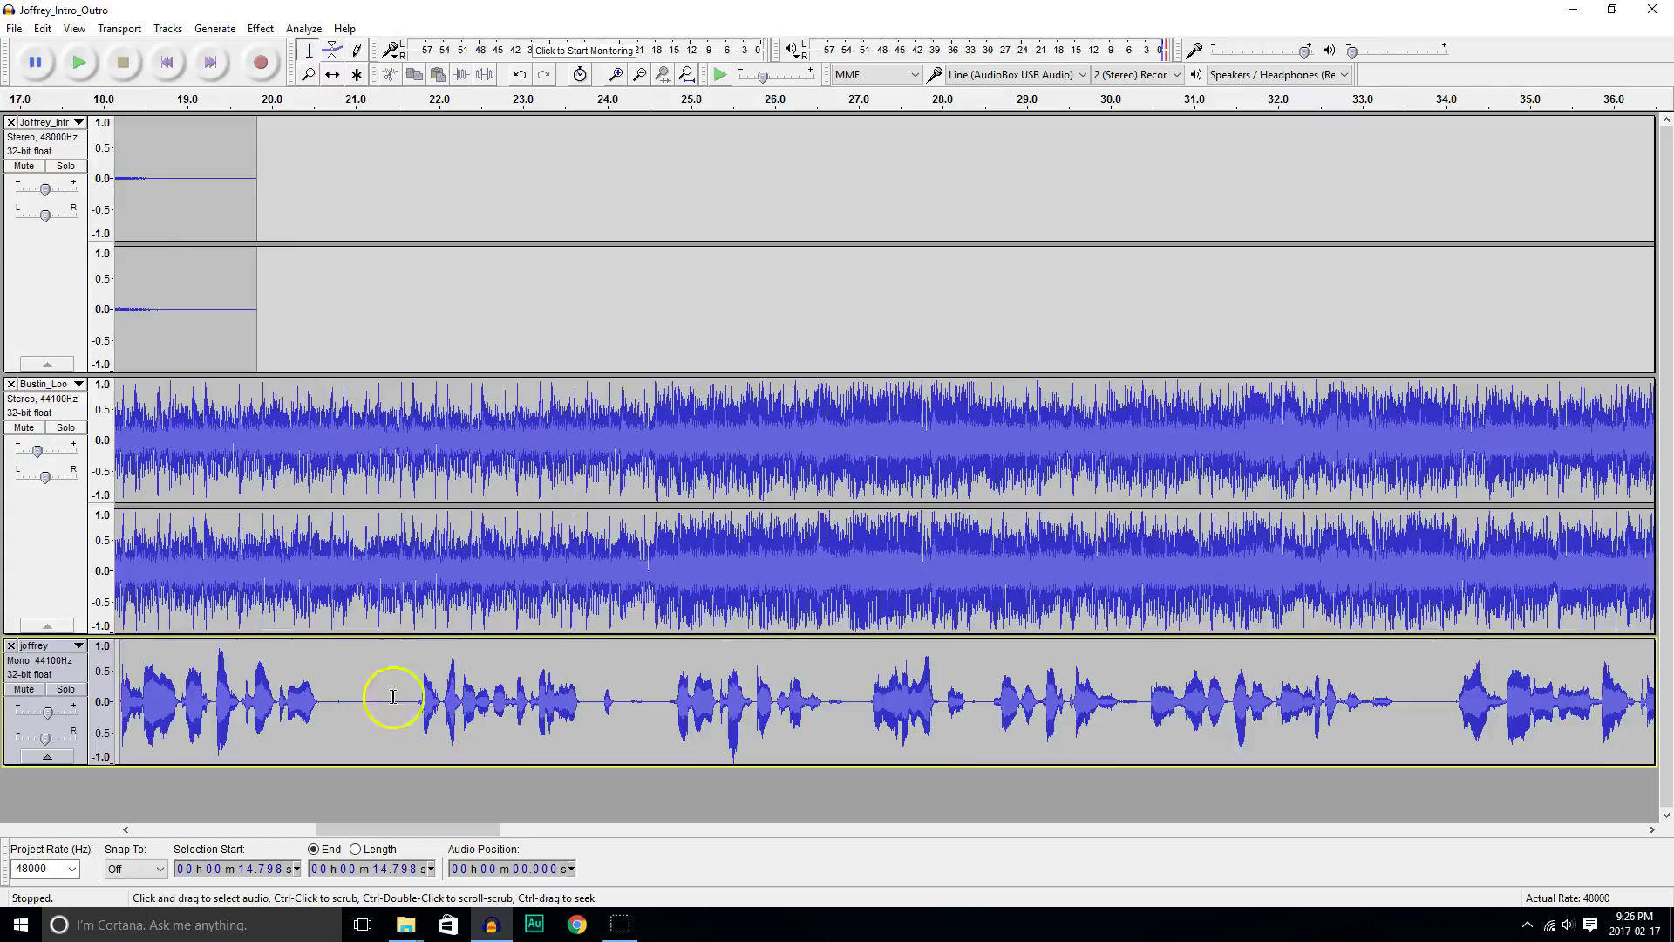
left_click_drag(406, 712, 327, 706)
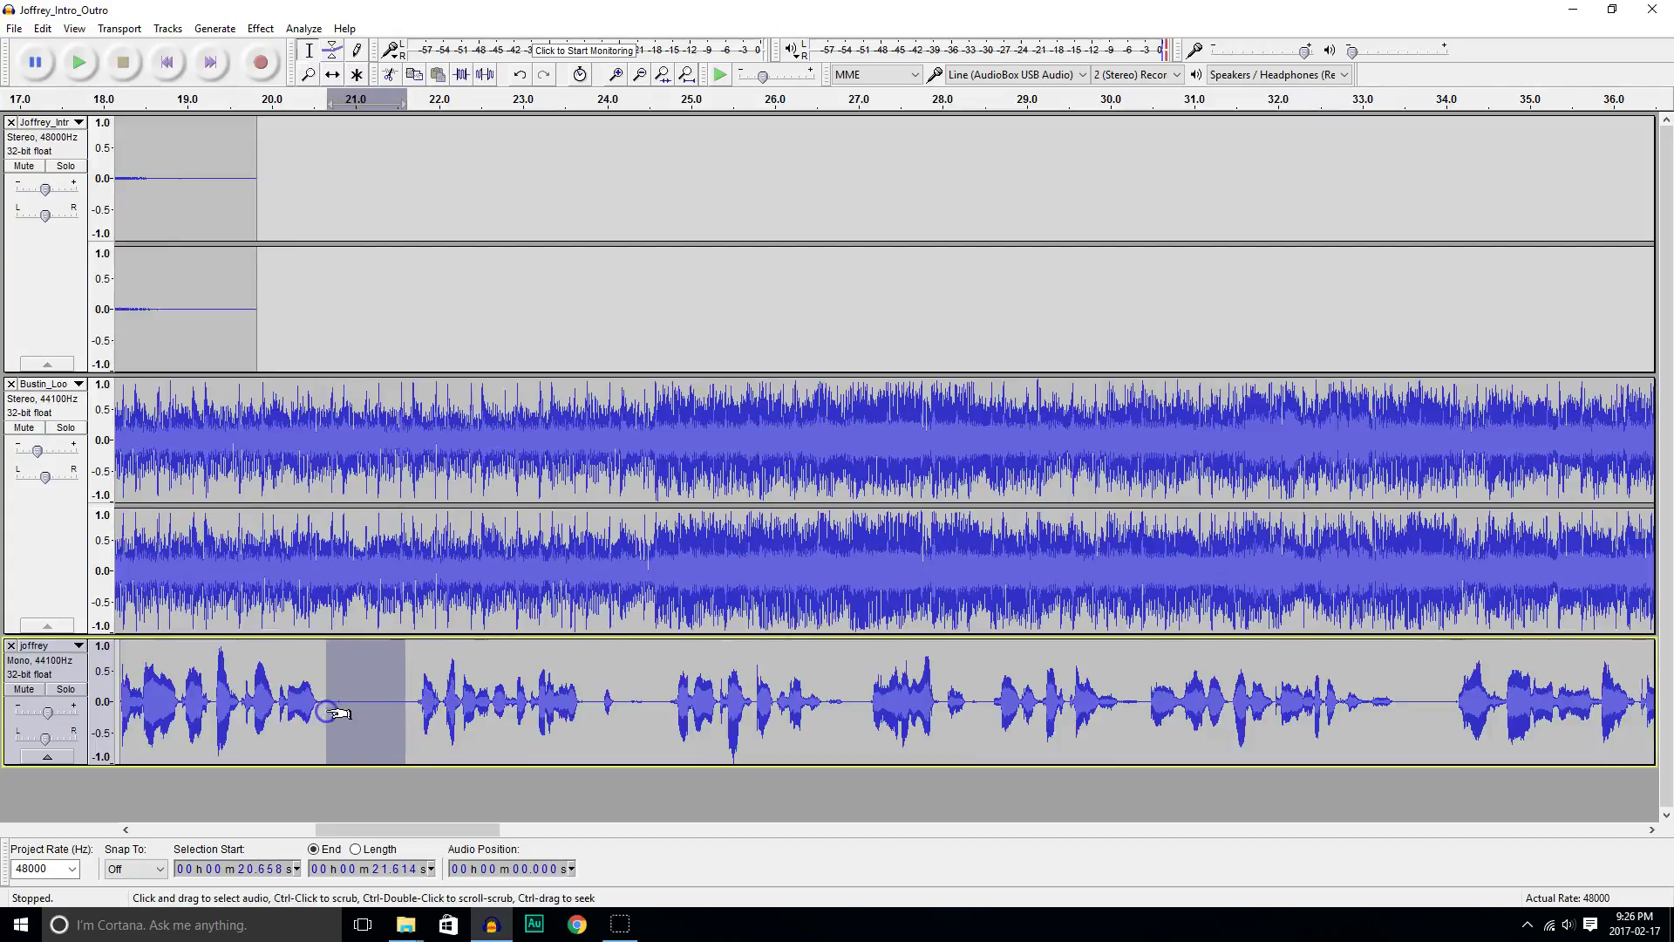
key("Delete")
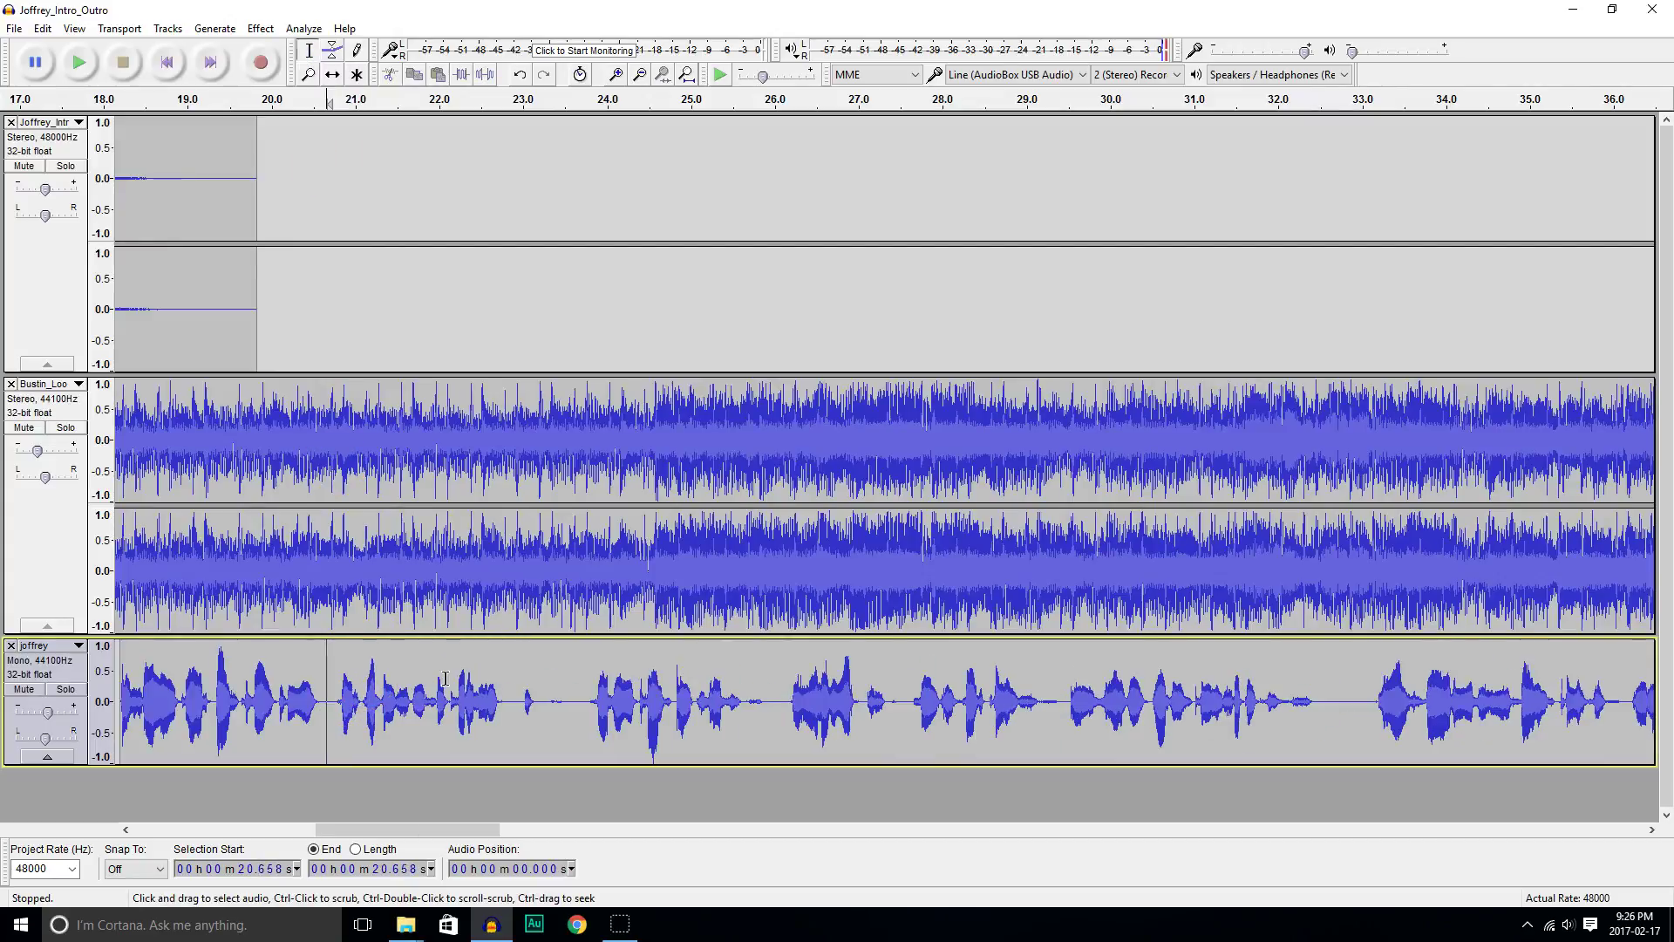
left_click(239, 711)
key("space")
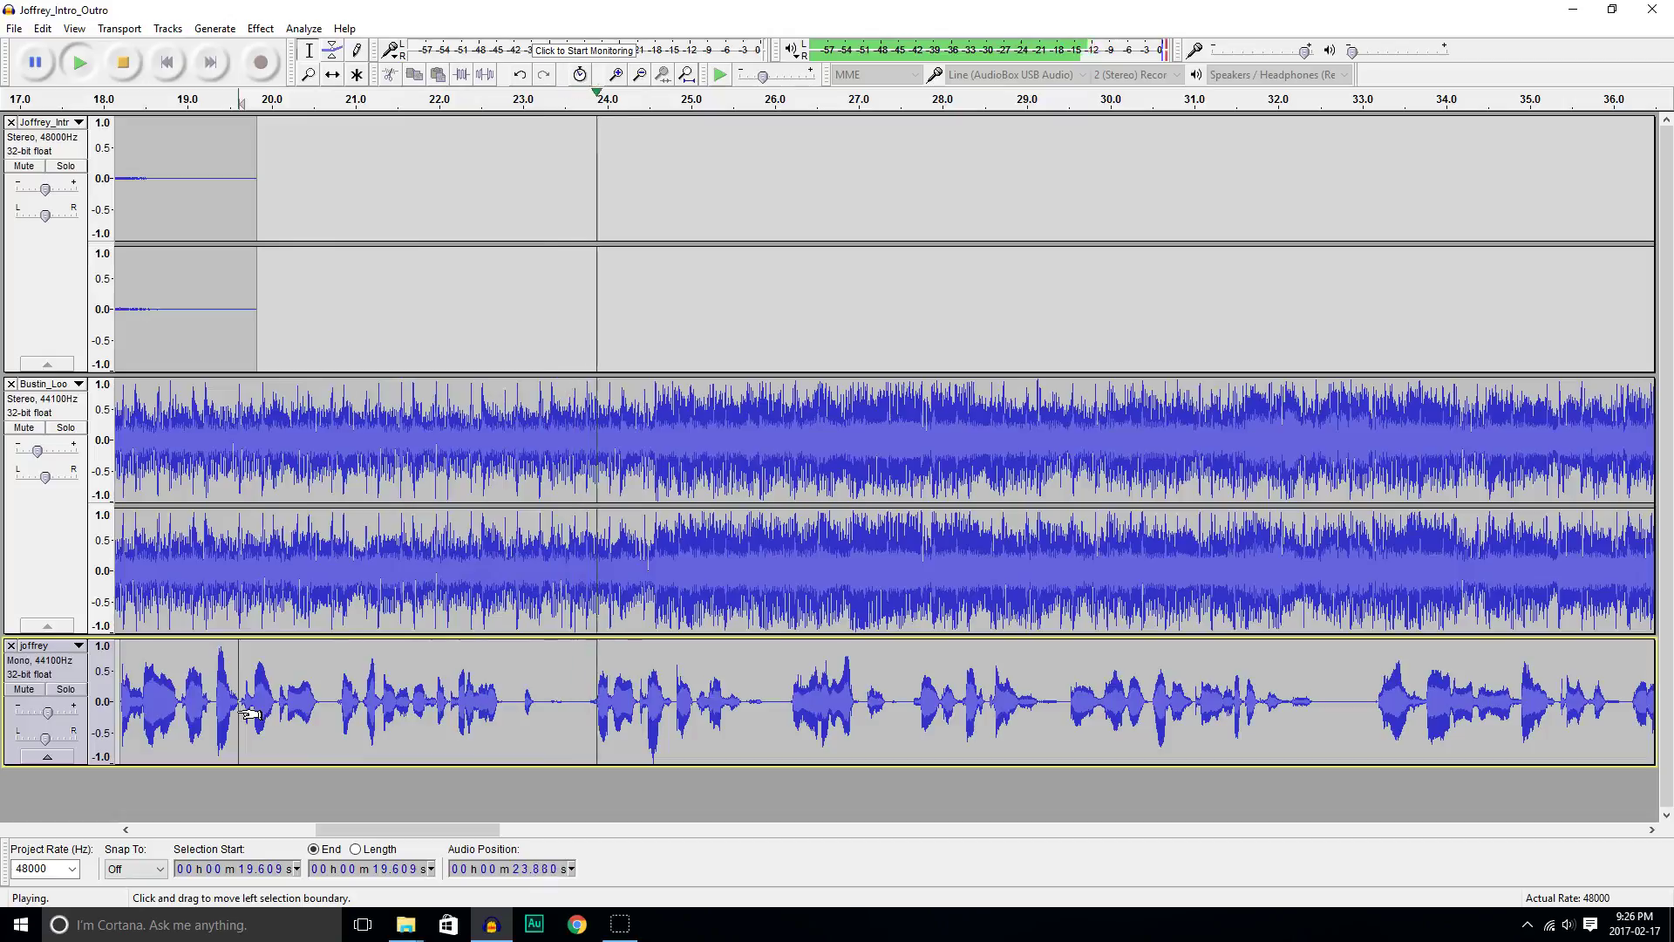
key("space")
Delete two short voice-track pauses, one at about 22.8 seconds and one from 23.02 to 23.32 seconds, and start playback at about 22.4 seconds.
left_click_drag(504, 701, 518, 701)
key("Delete")
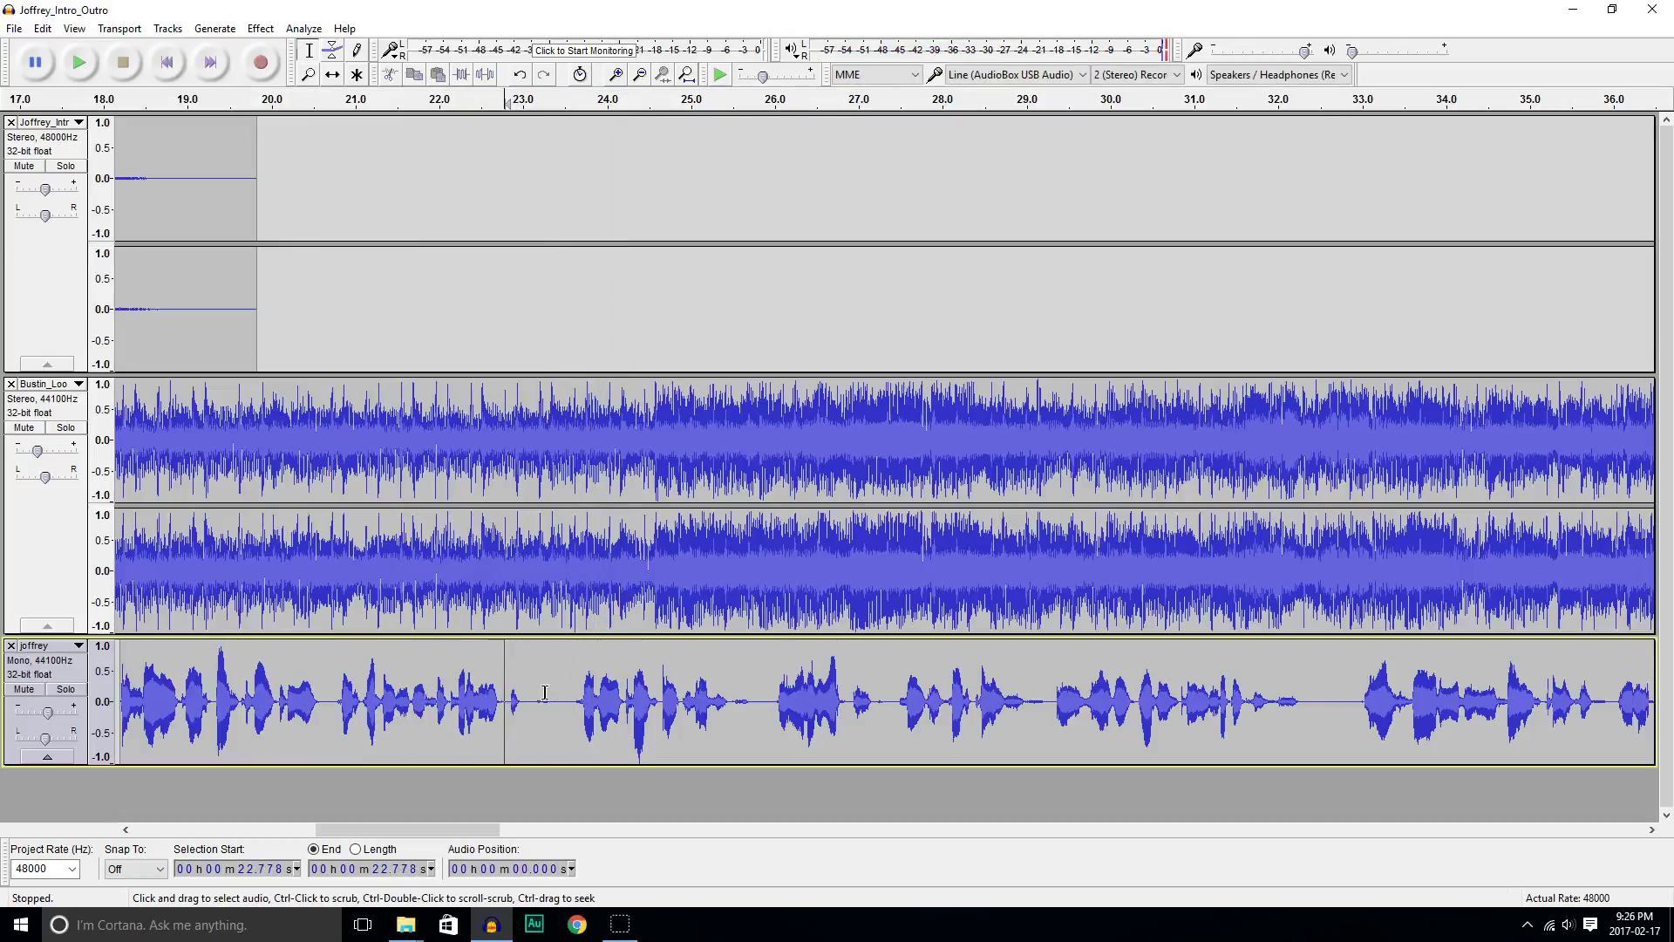
left_click_drag(550, 692, 534, 694)
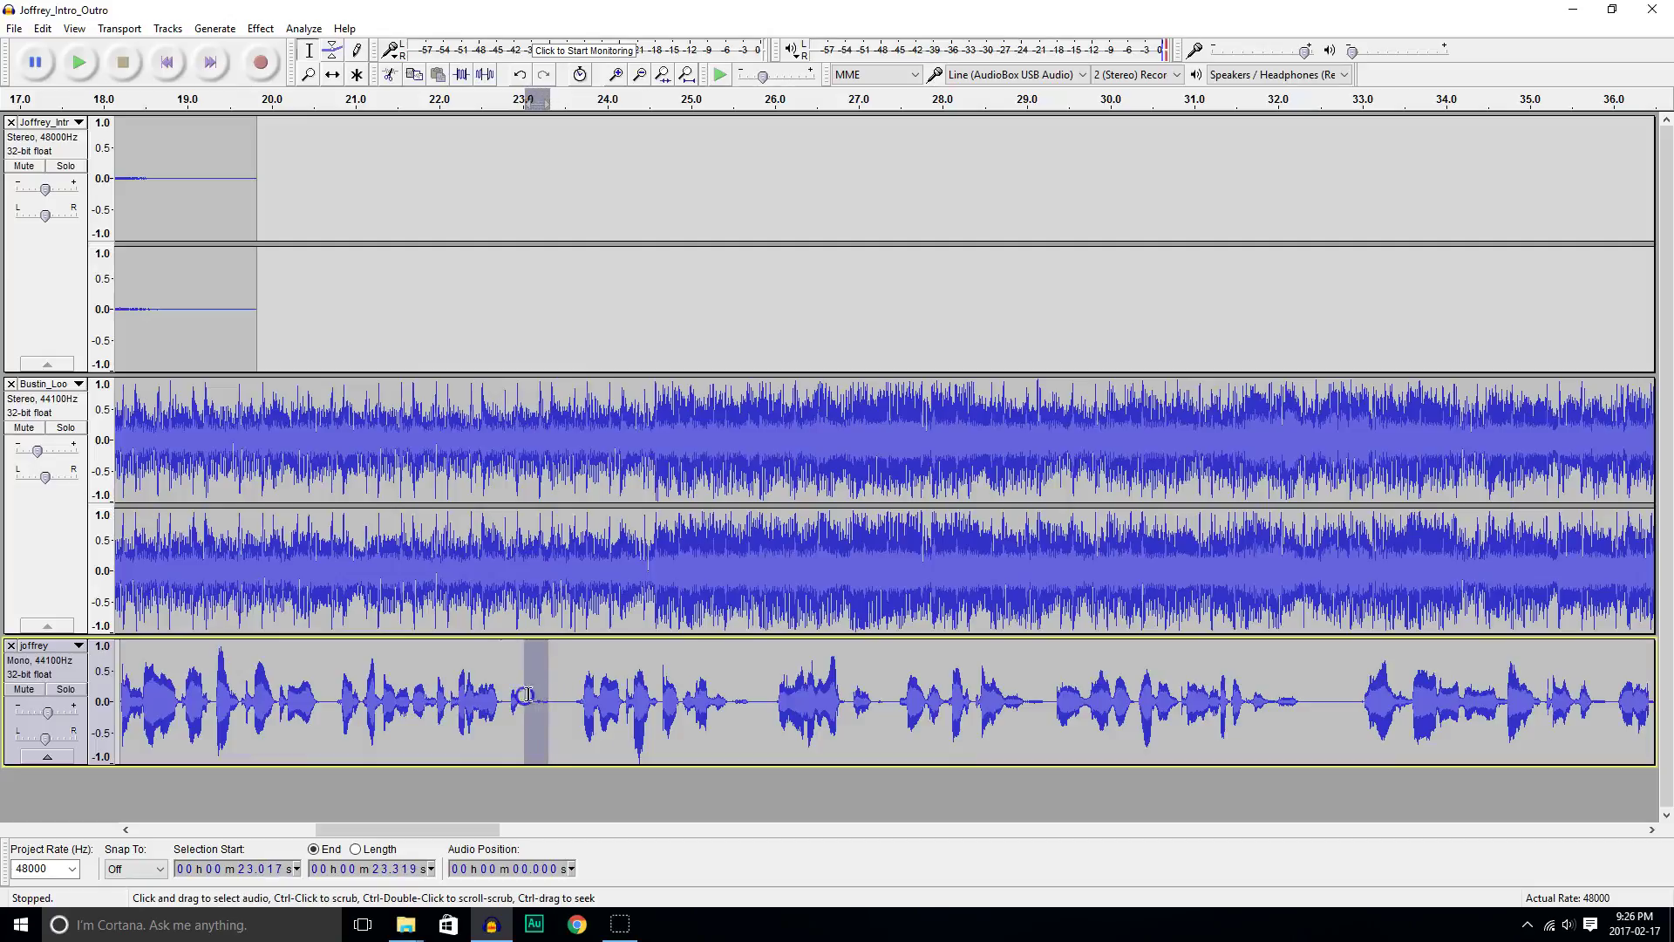
key("Delete")
left_click(473, 705)
key("space")
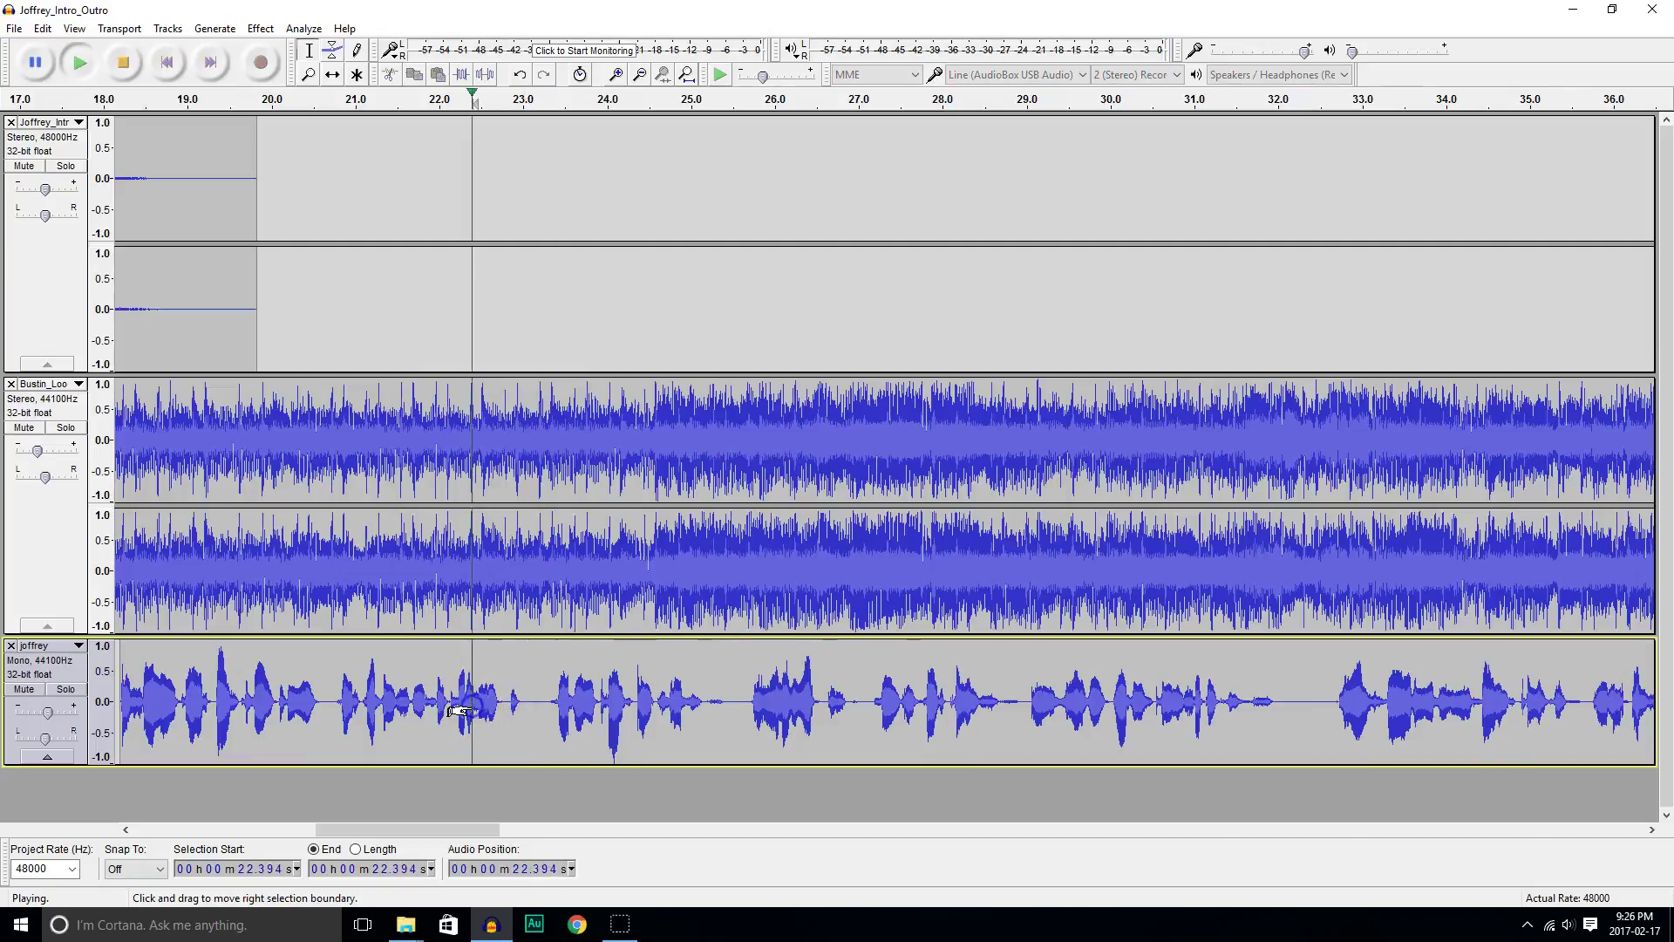
key("space")
Delete the sliver of silence in the voice track at about 22.75 seconds and play the edit from about 22.25 seconds.
left_click_drag(508, 705, 502, 705)
key("Delete")
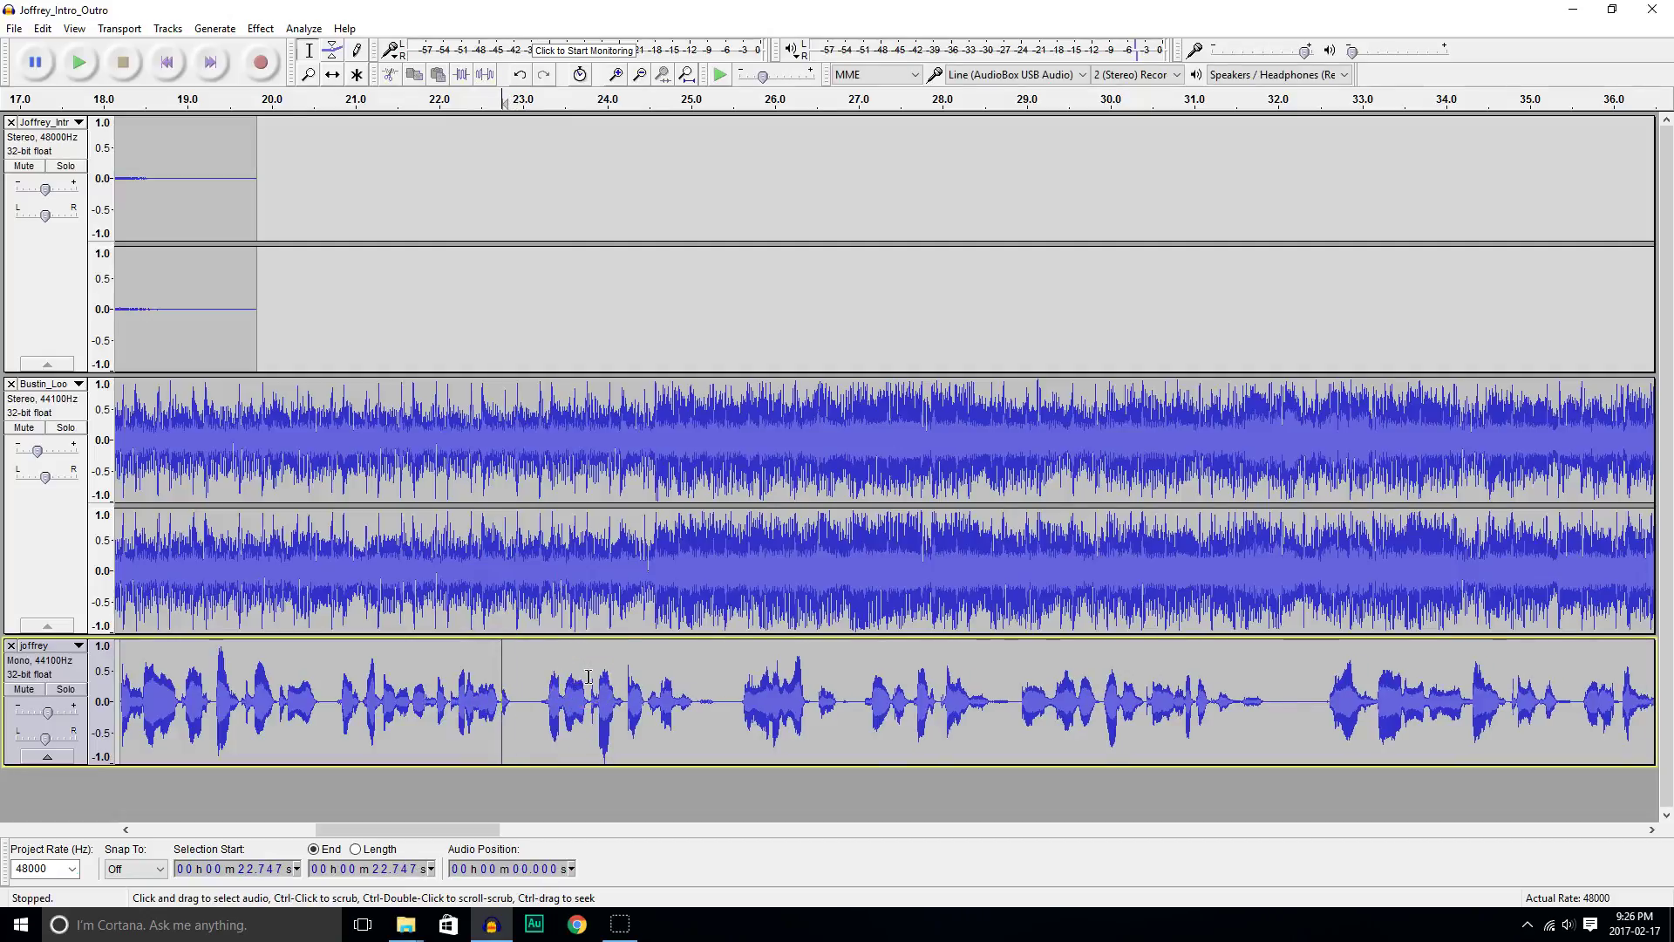
left_click(460, 689)
key("space")
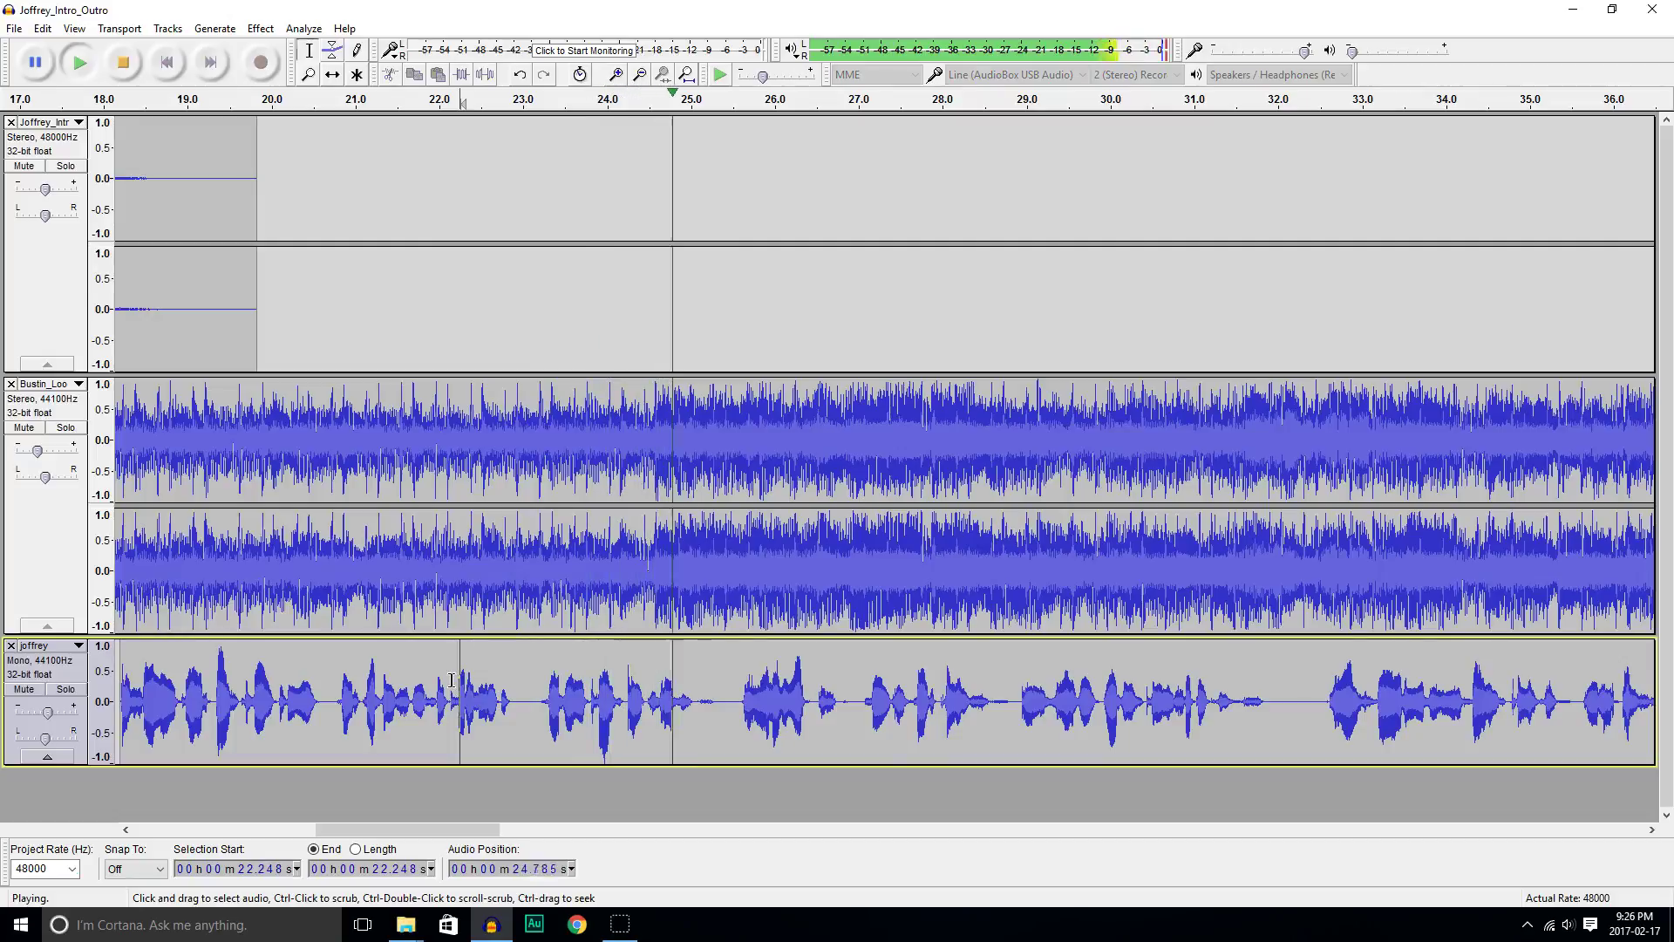
key("space")
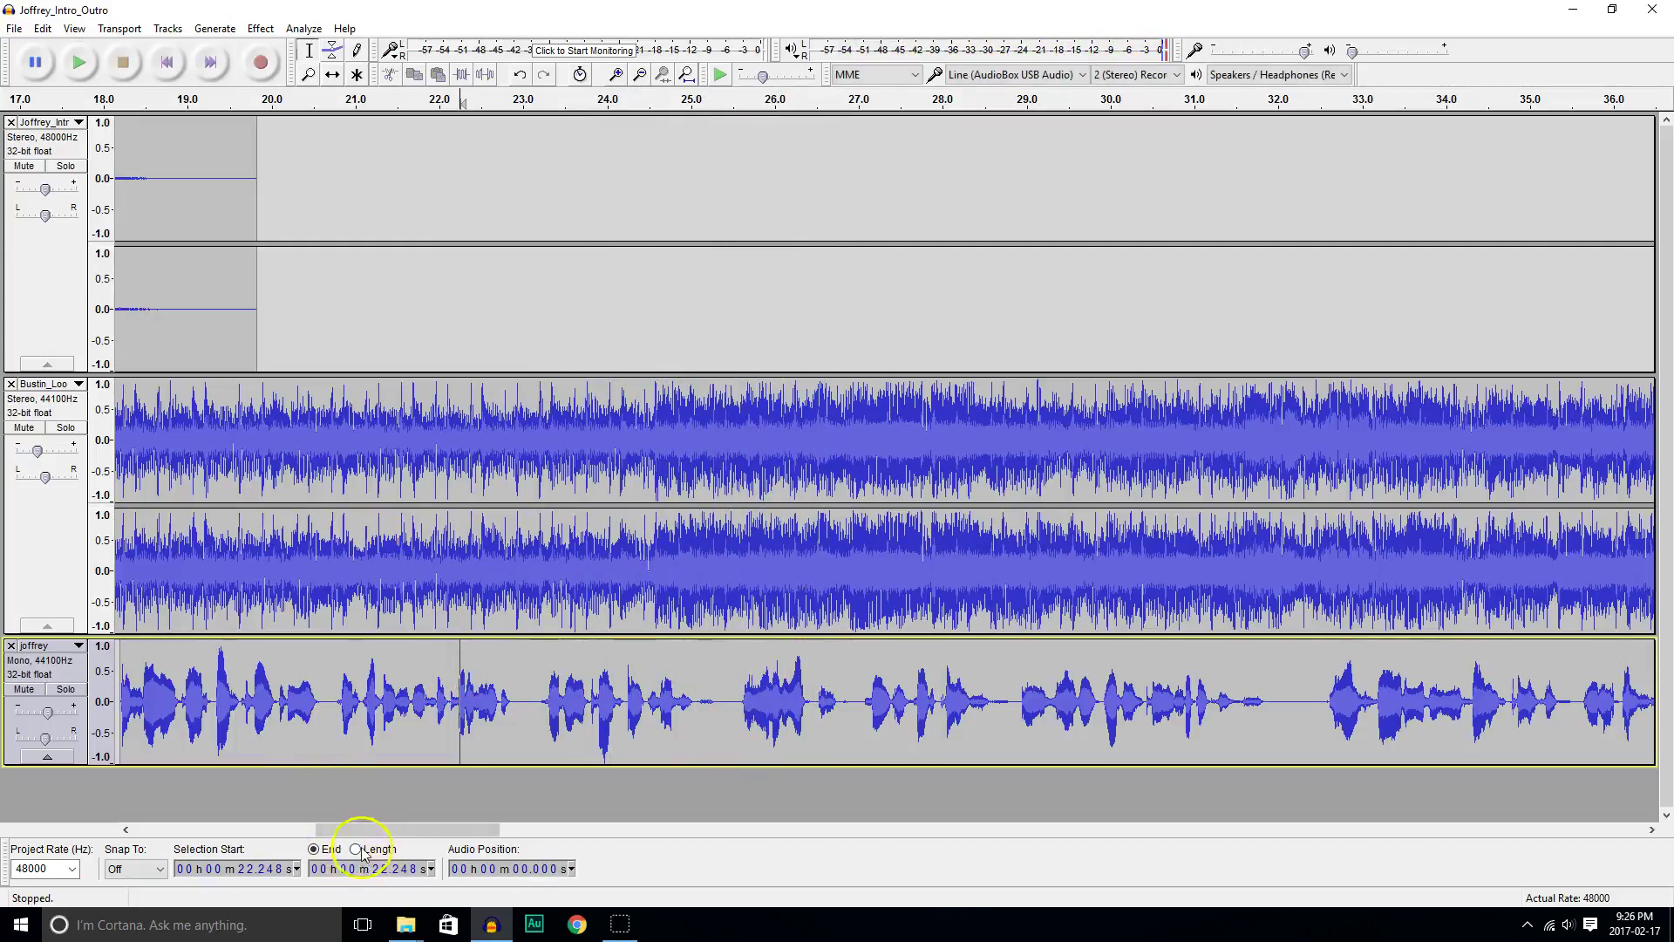
Play the end of the voice recording over the background music from about 56.4 seconds.
left_click_drag(358, 827, 691, 816)
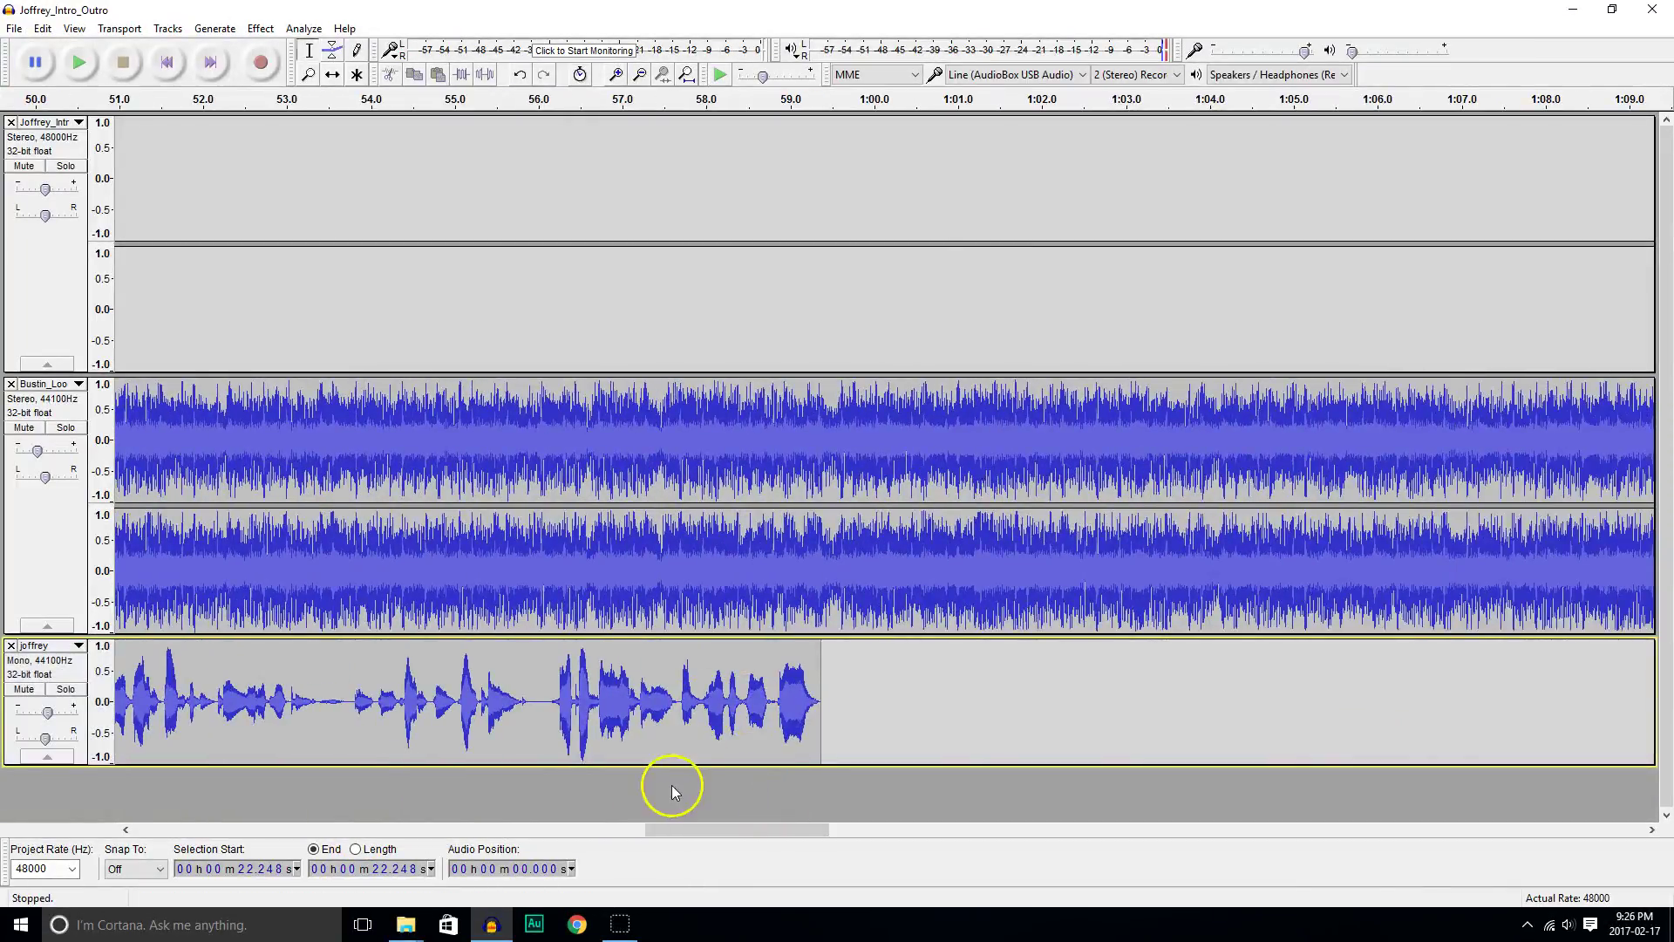
left_click(570, 704)
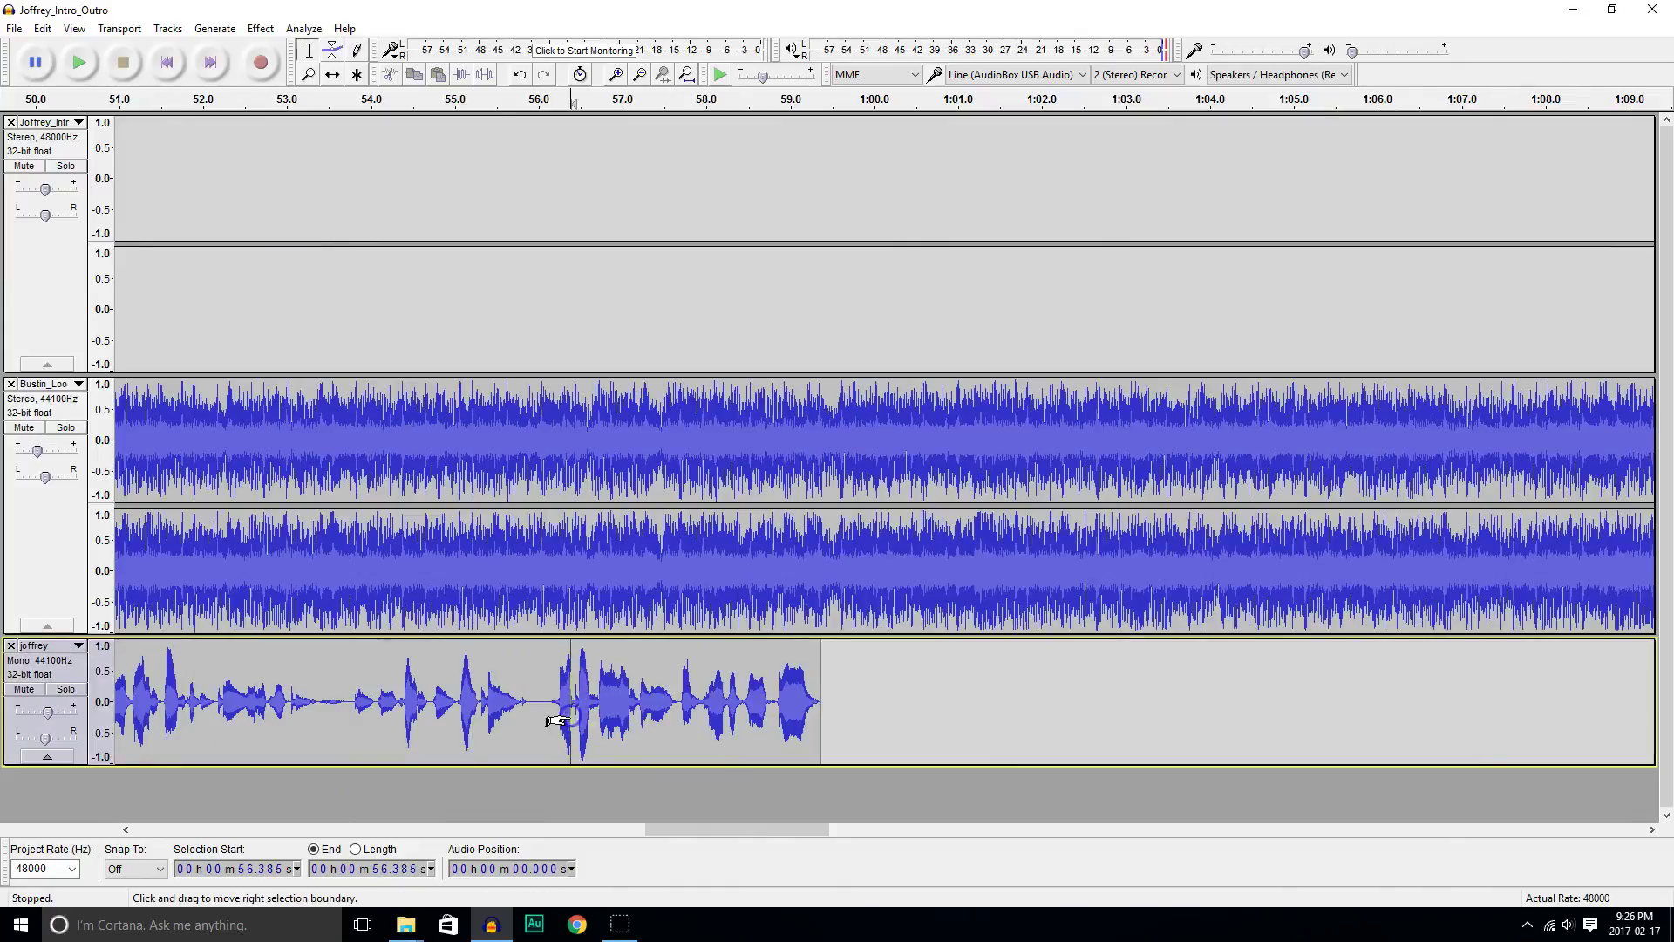
key("space")
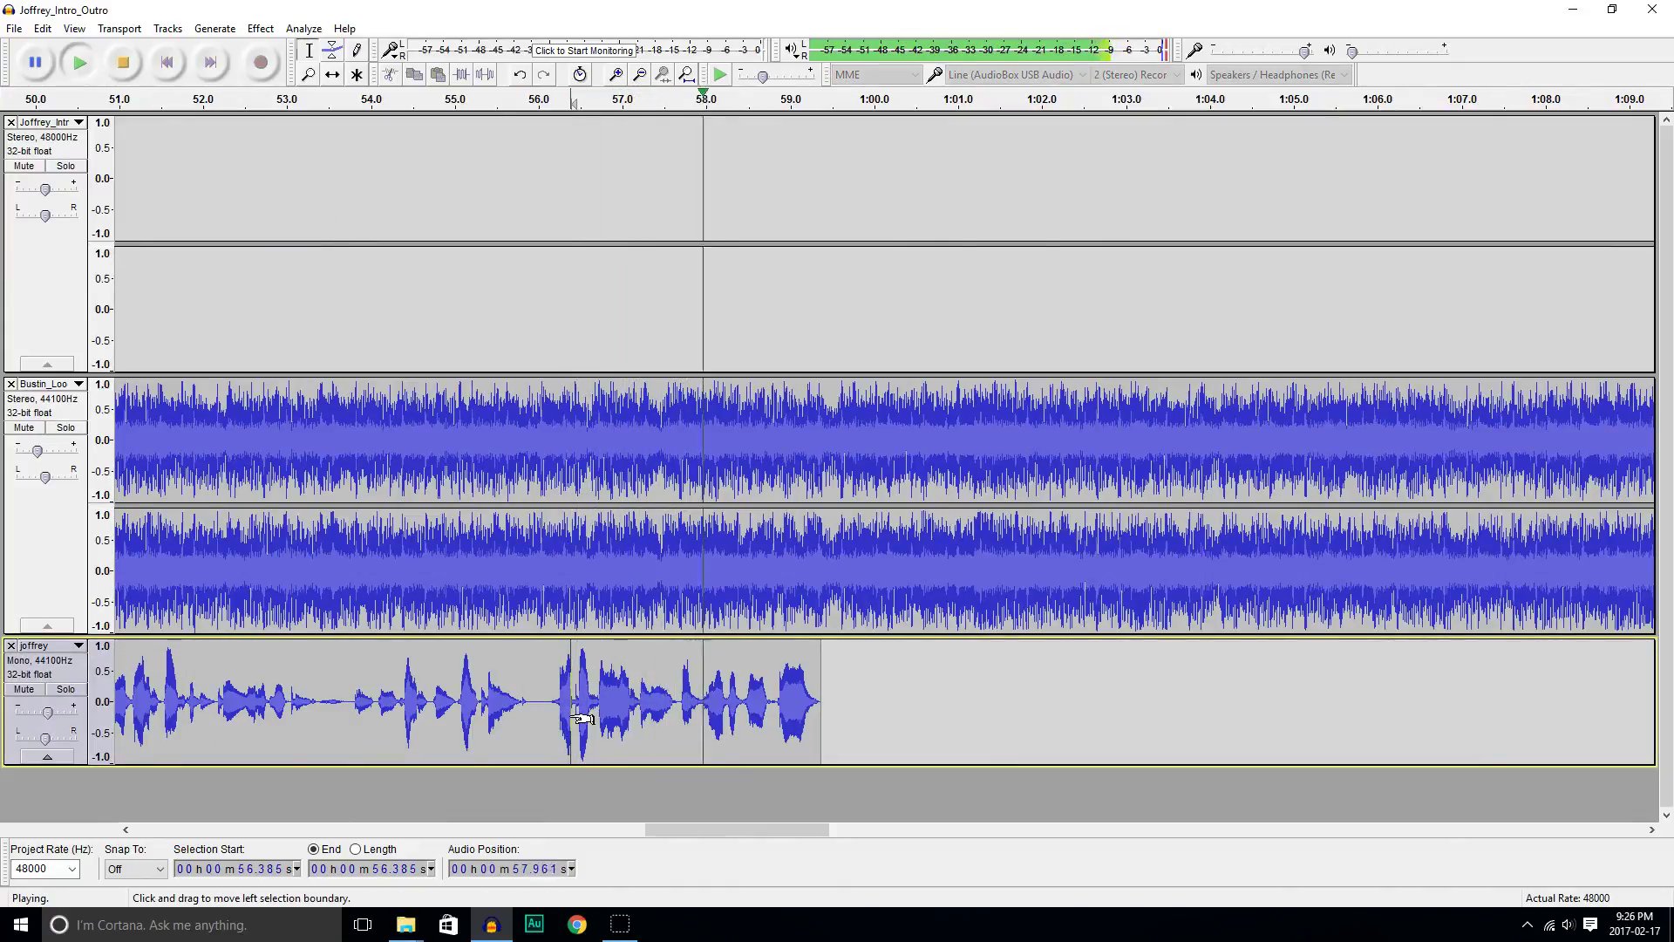
key("space")
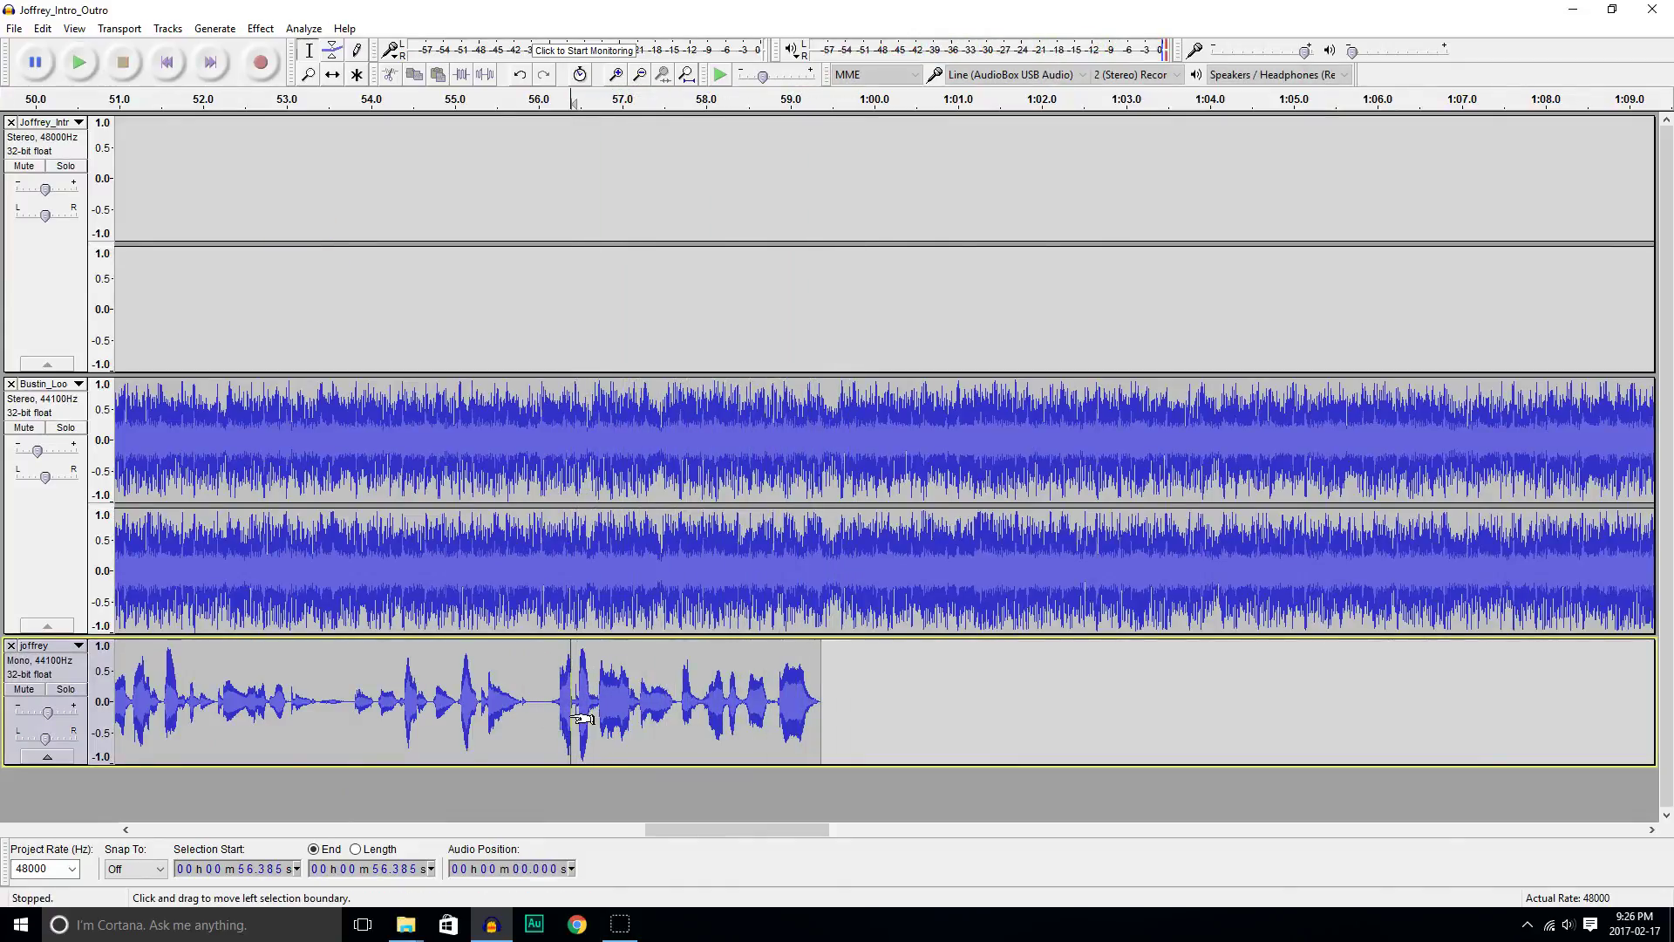
left_click(784, 504)
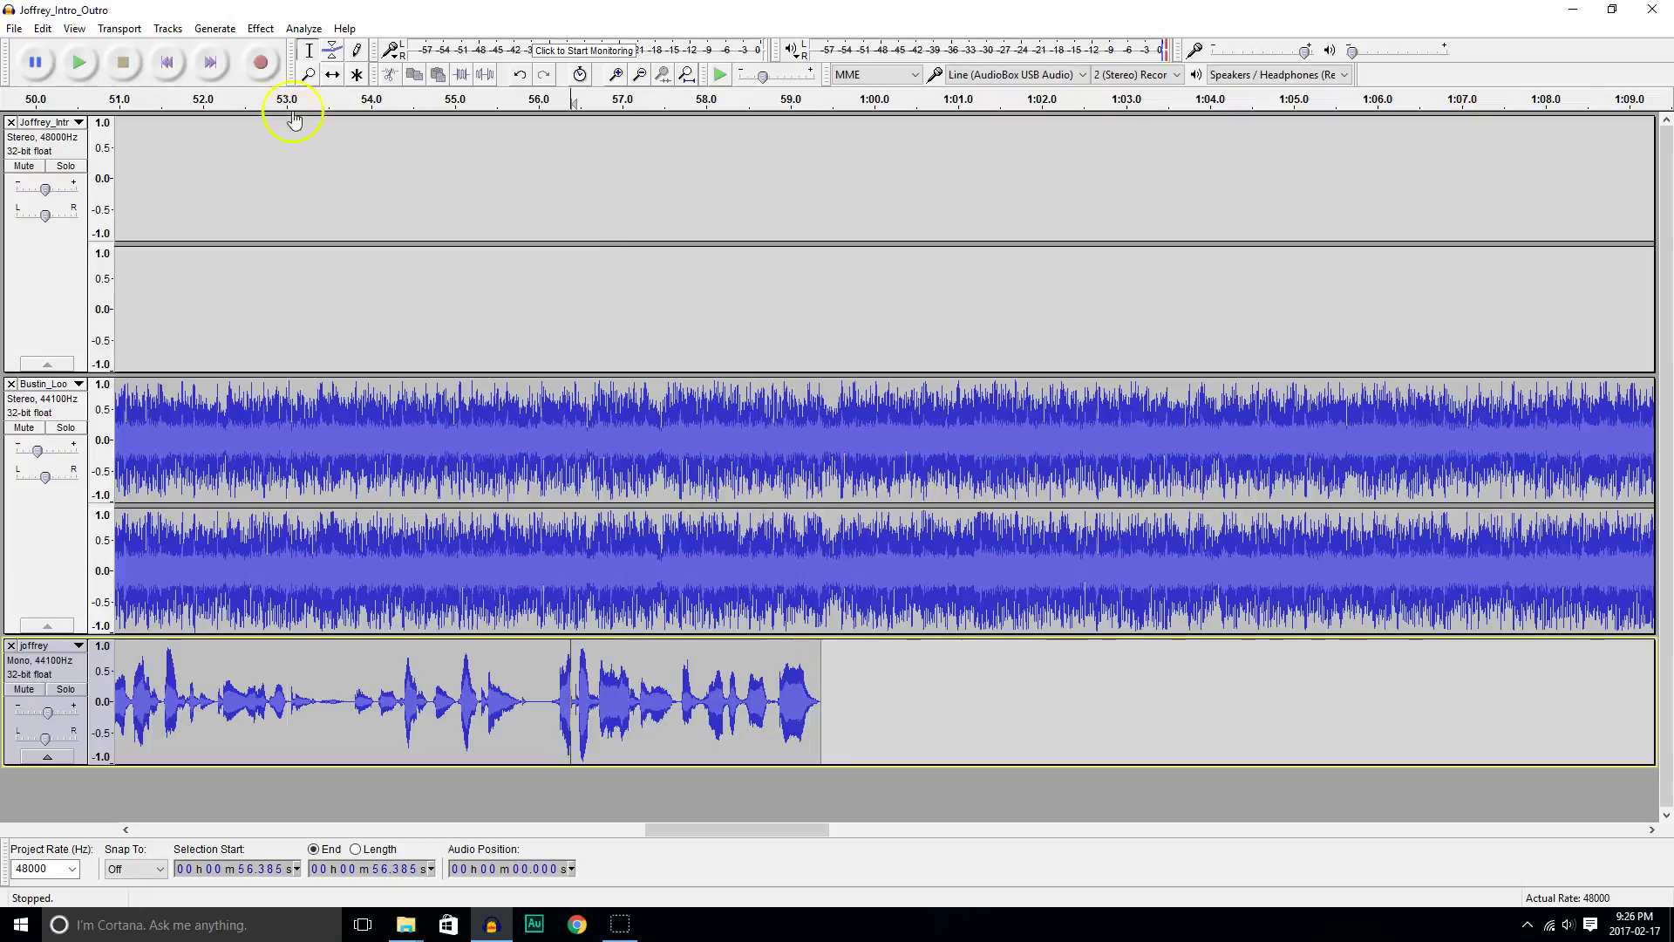
Delete the Bustin_Loose audio from about 1:00.2 to its end, leaving a short tail past the voice recording.
left_click(311, 74)
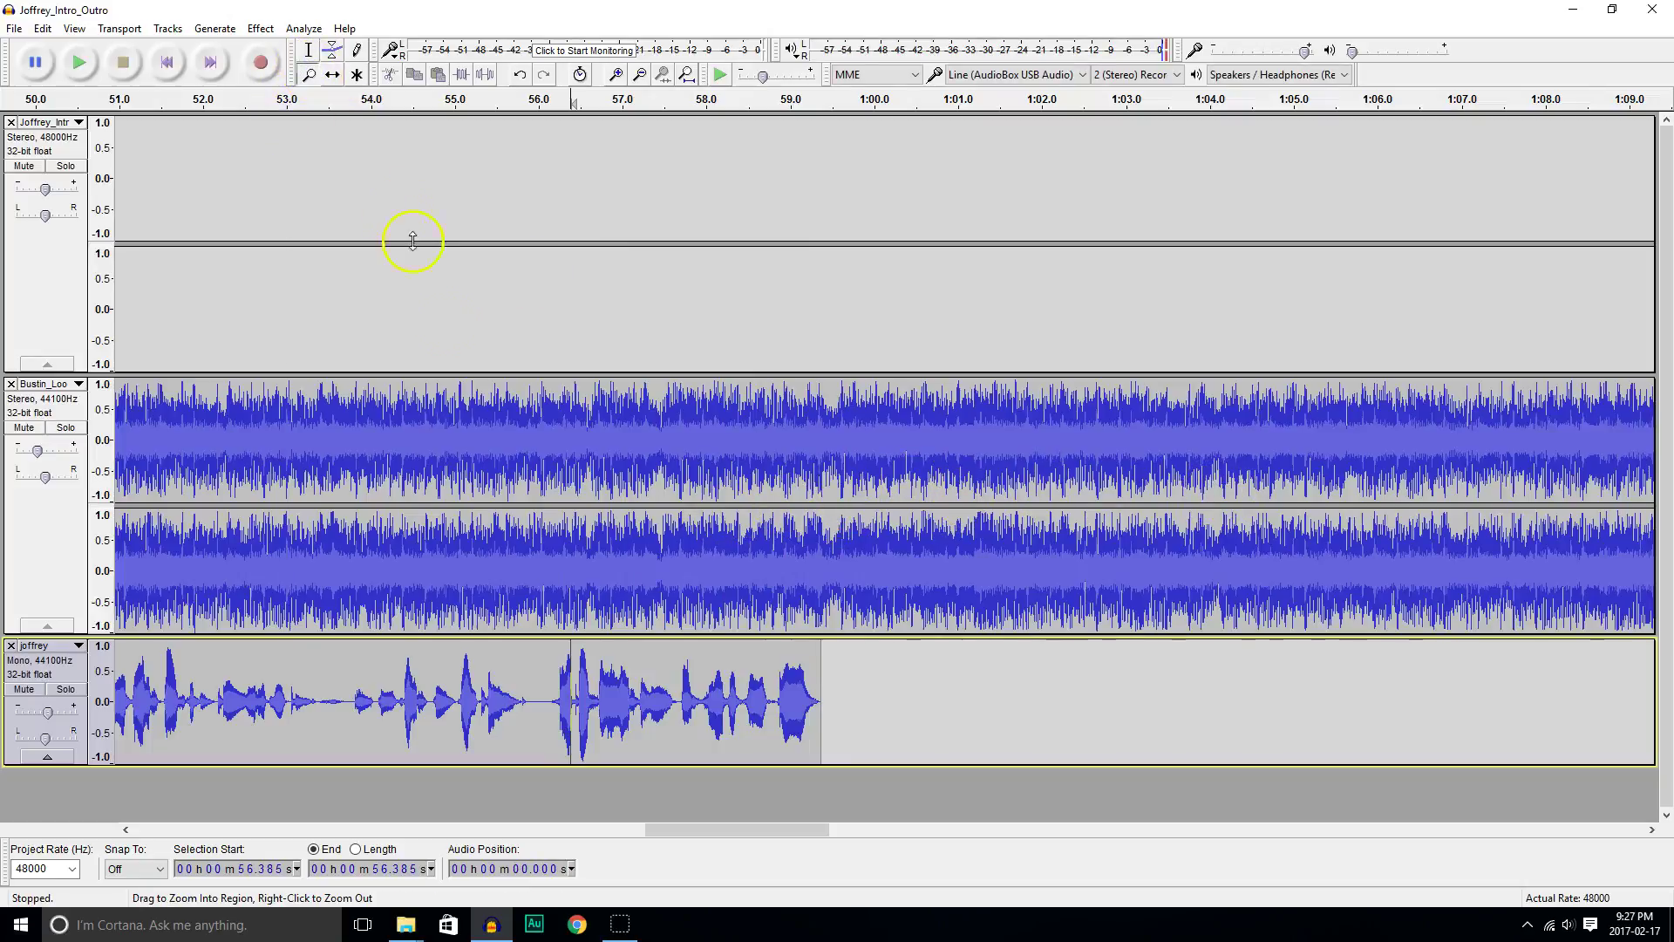
right_click(603, 475)
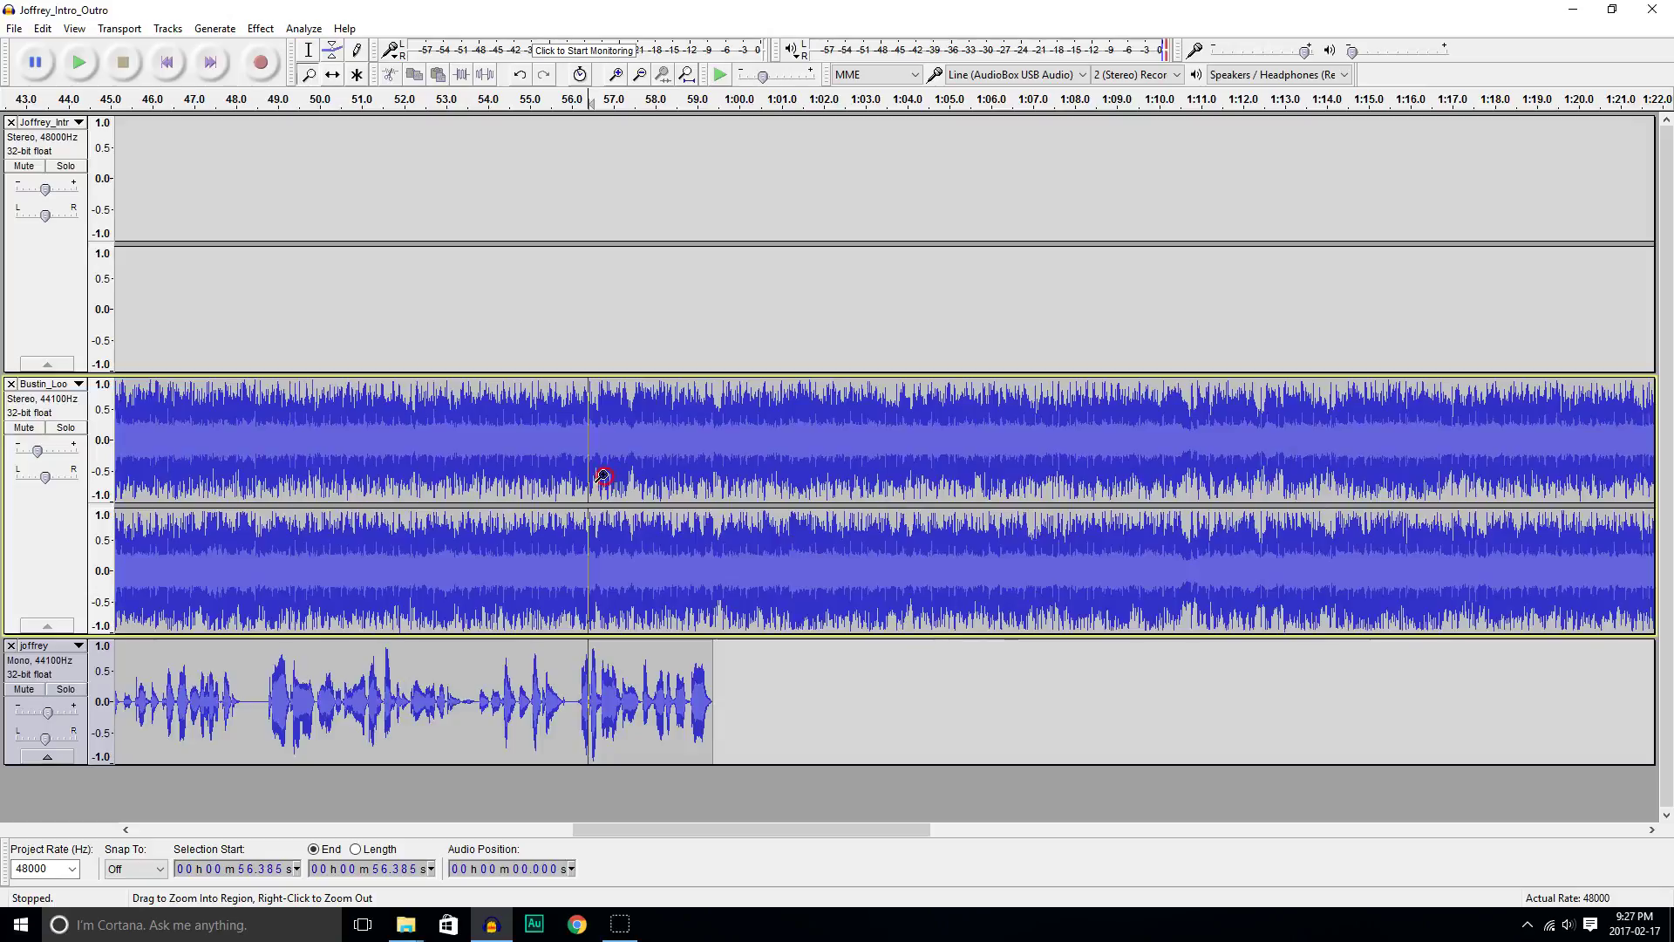
right_click(602, 475)
right_click(602, 476)
right_click(603, 475)
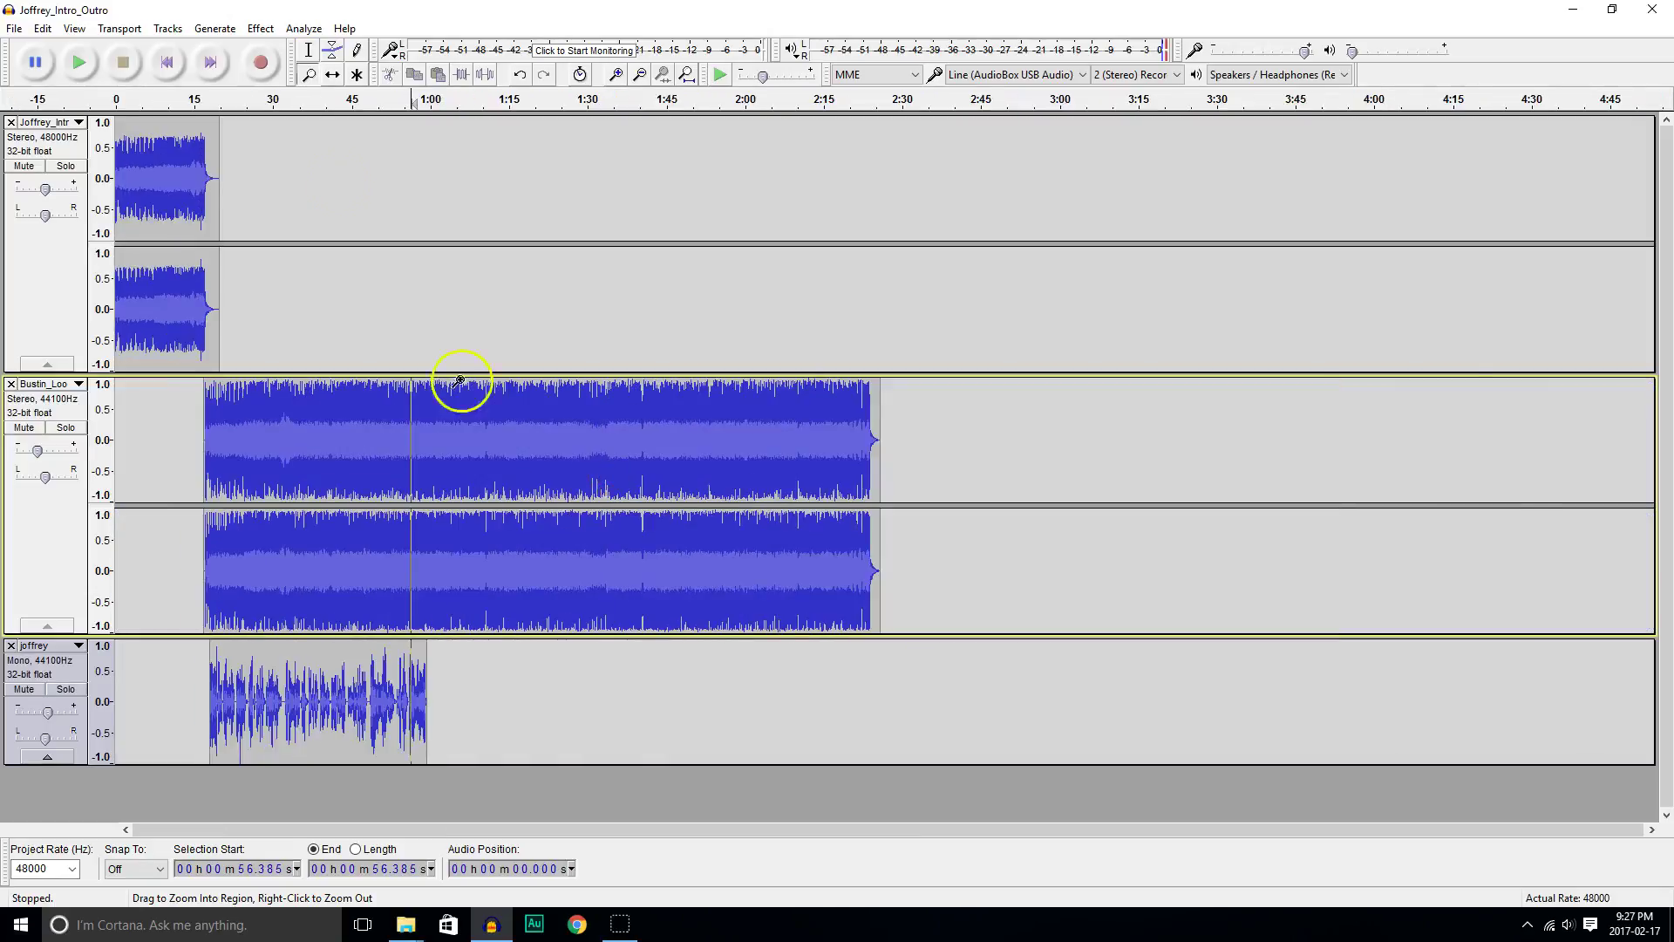
left_click(310, 51)
left_click_drag(905, 556, 494, 568)
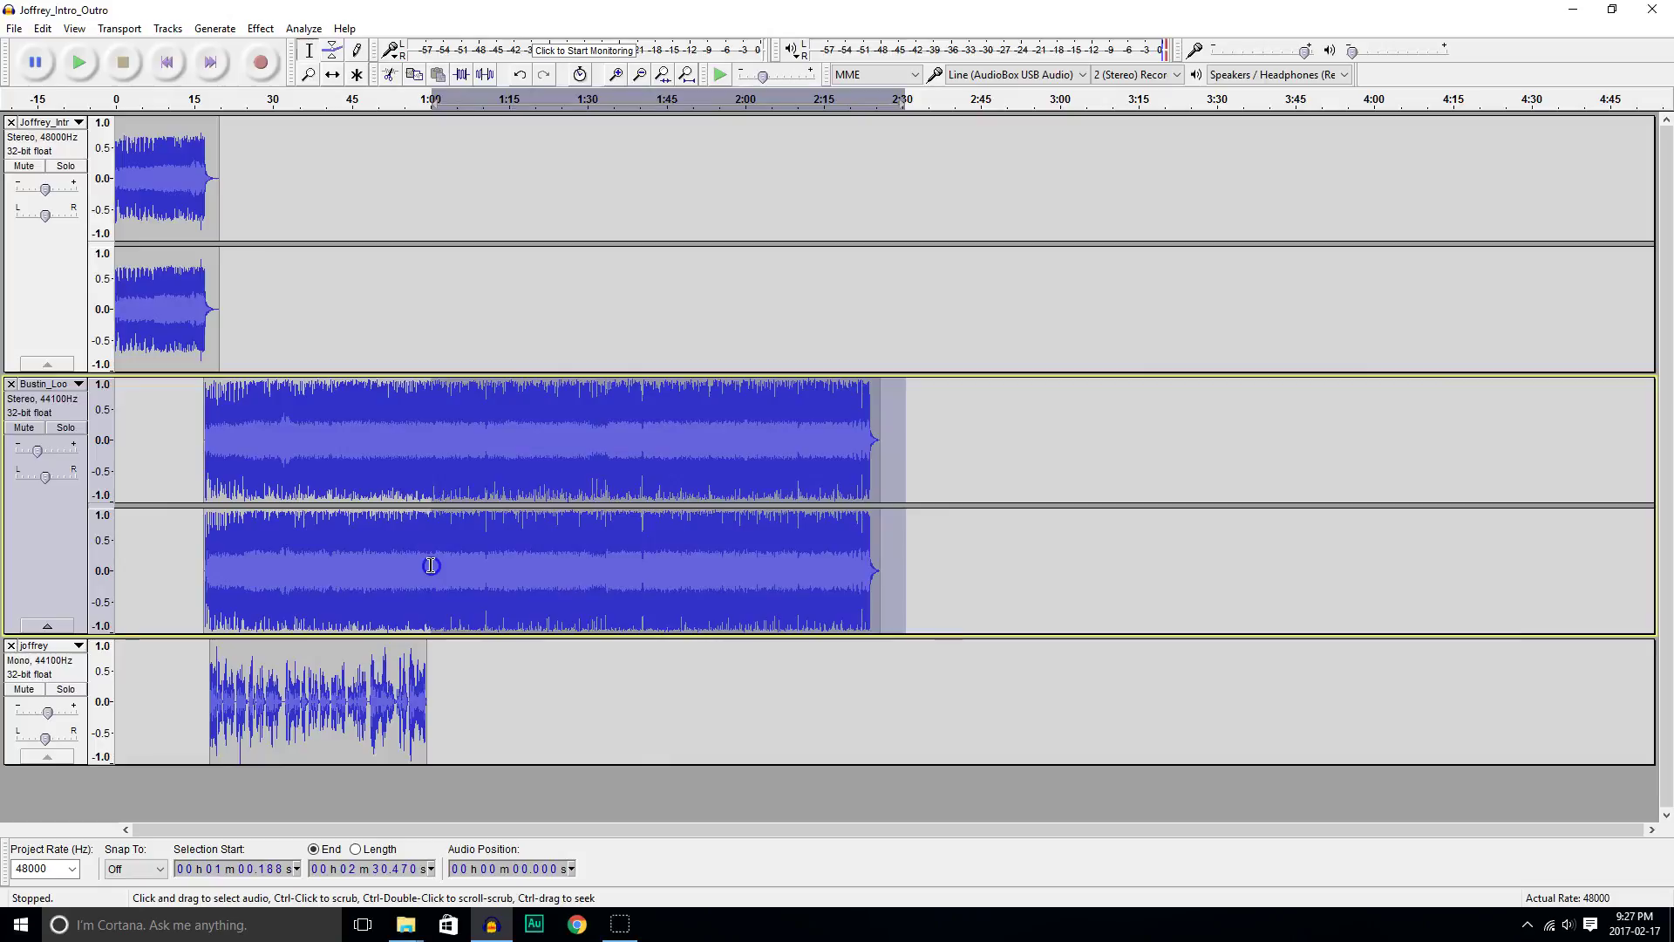
key("Delete")
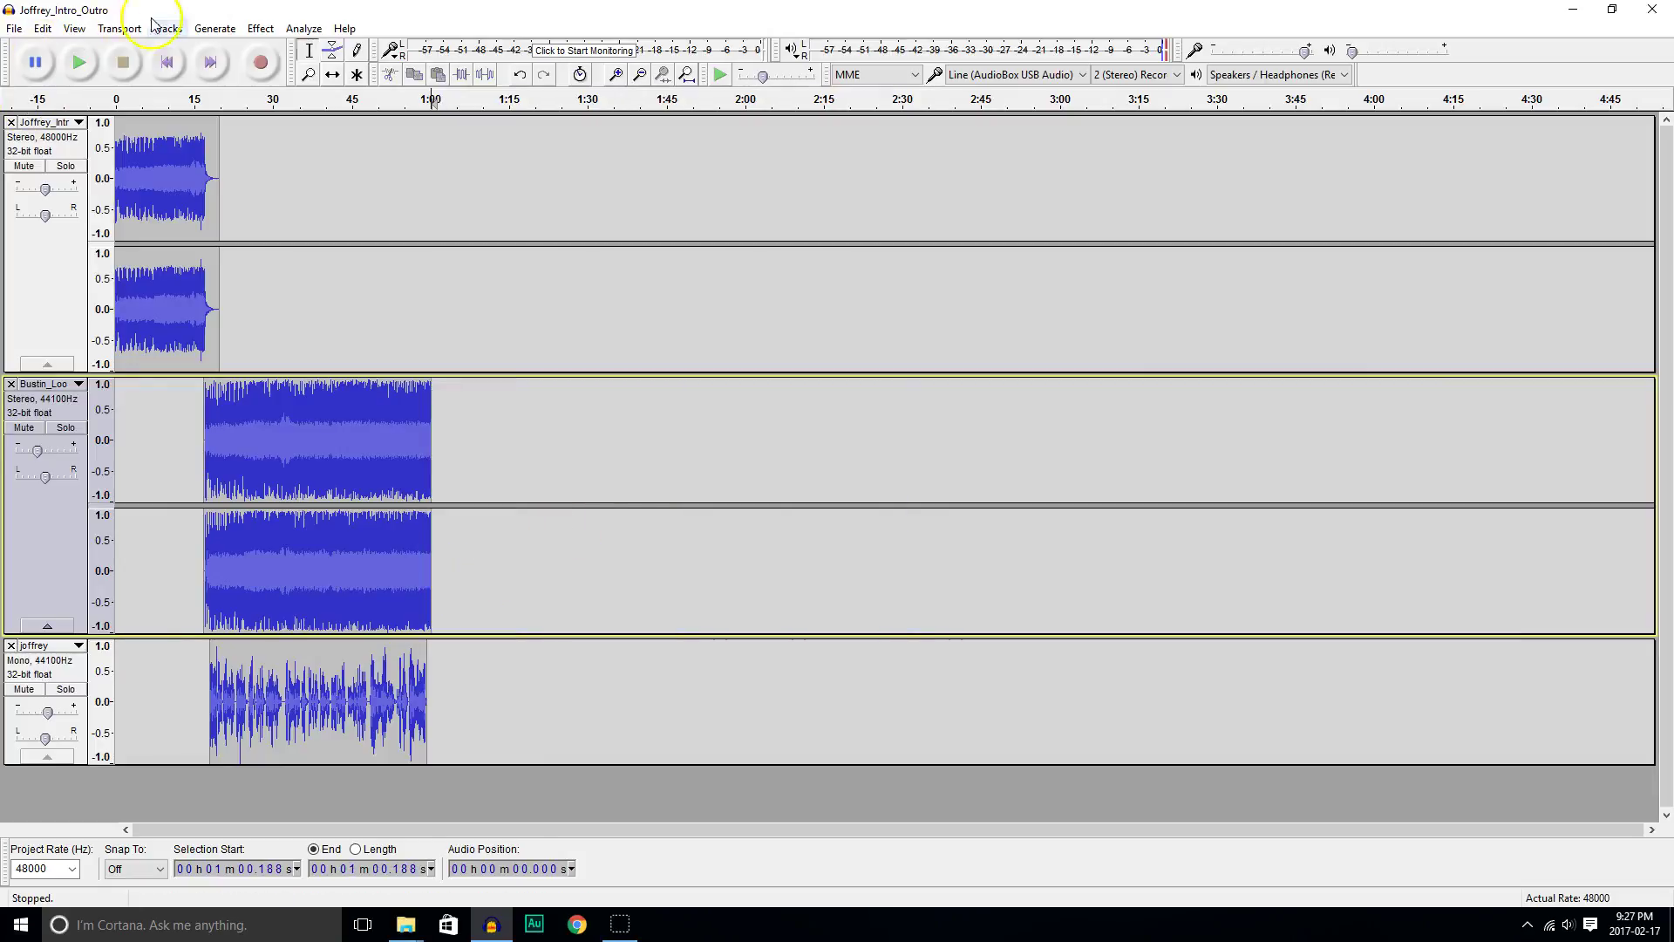
Trim the end of the Bustin_Loose track back to about 59.5 seconds, just past the end of the voice.
left_click(308, 74)
left_click(406, 453)
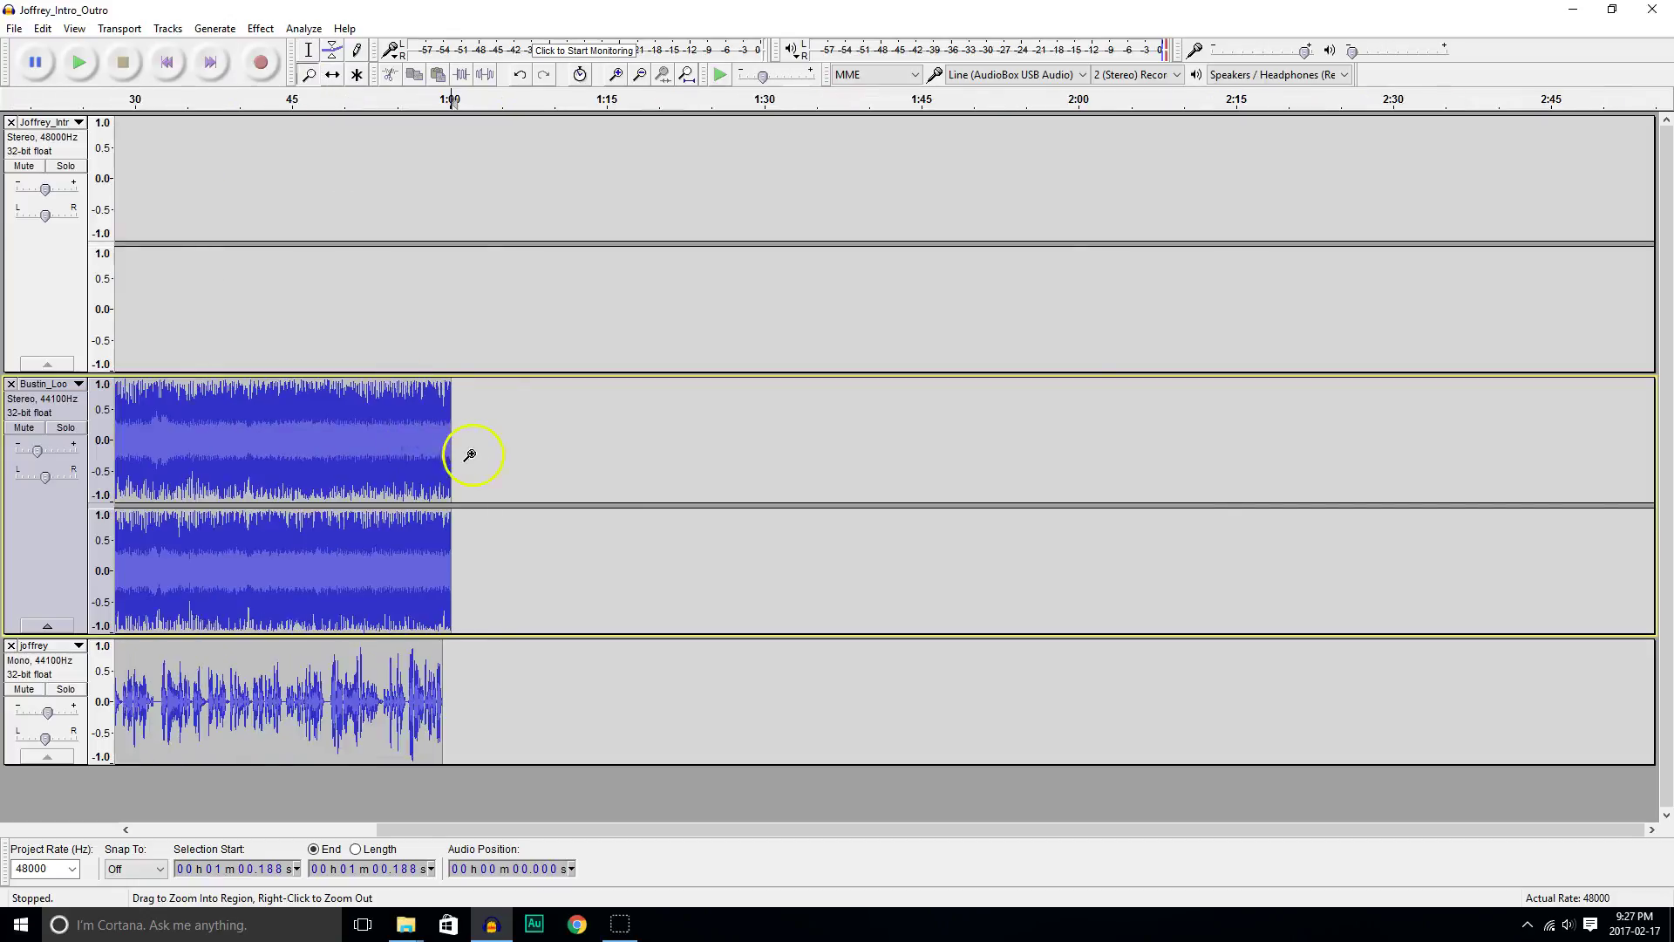
left_click(463, 453)
left_click(436, 454)
left_click(446, 455)
left_click(446, 455)
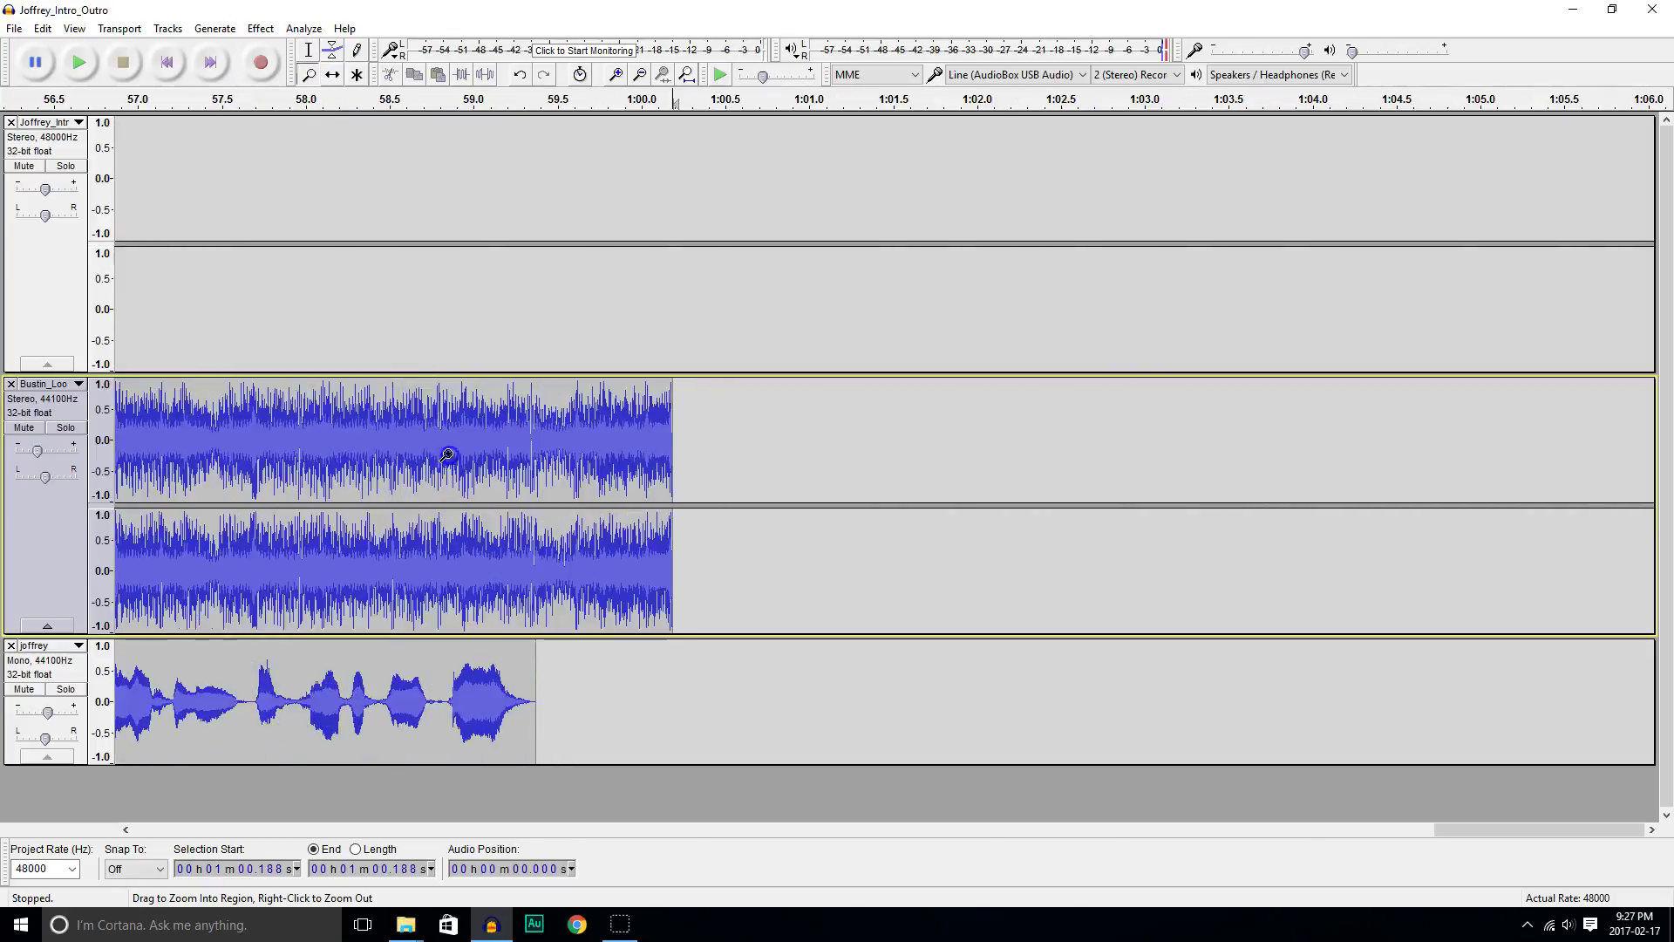
left_click(307, 52)
left_click_drag(691, 575, 562, 587)
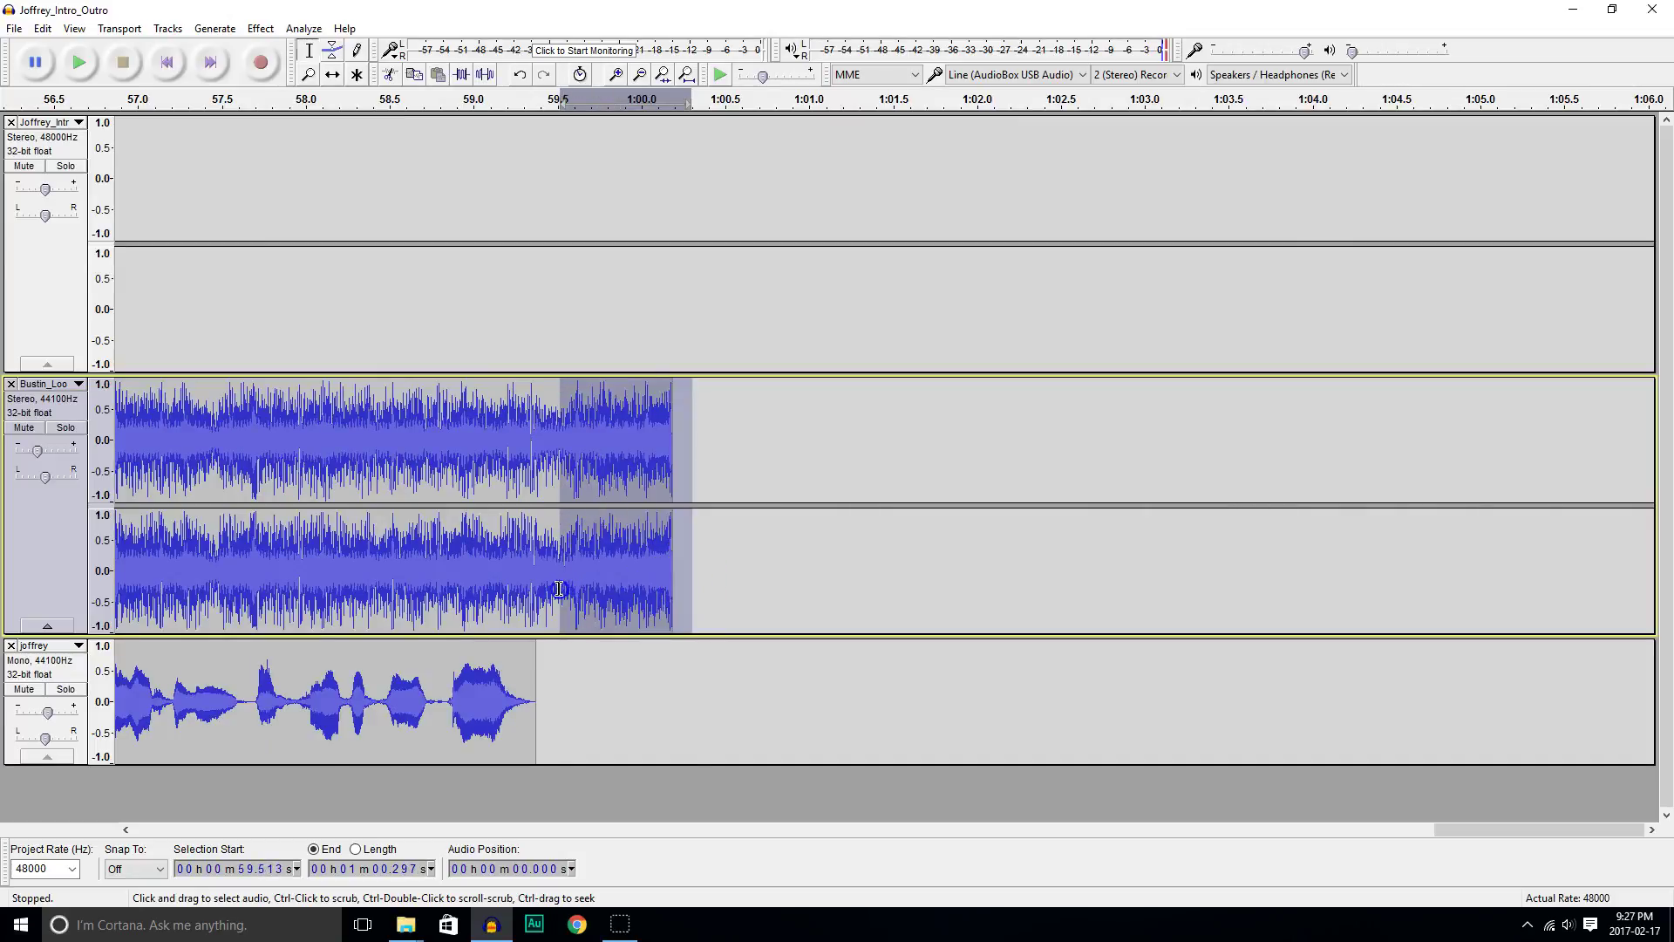
key("Delete")
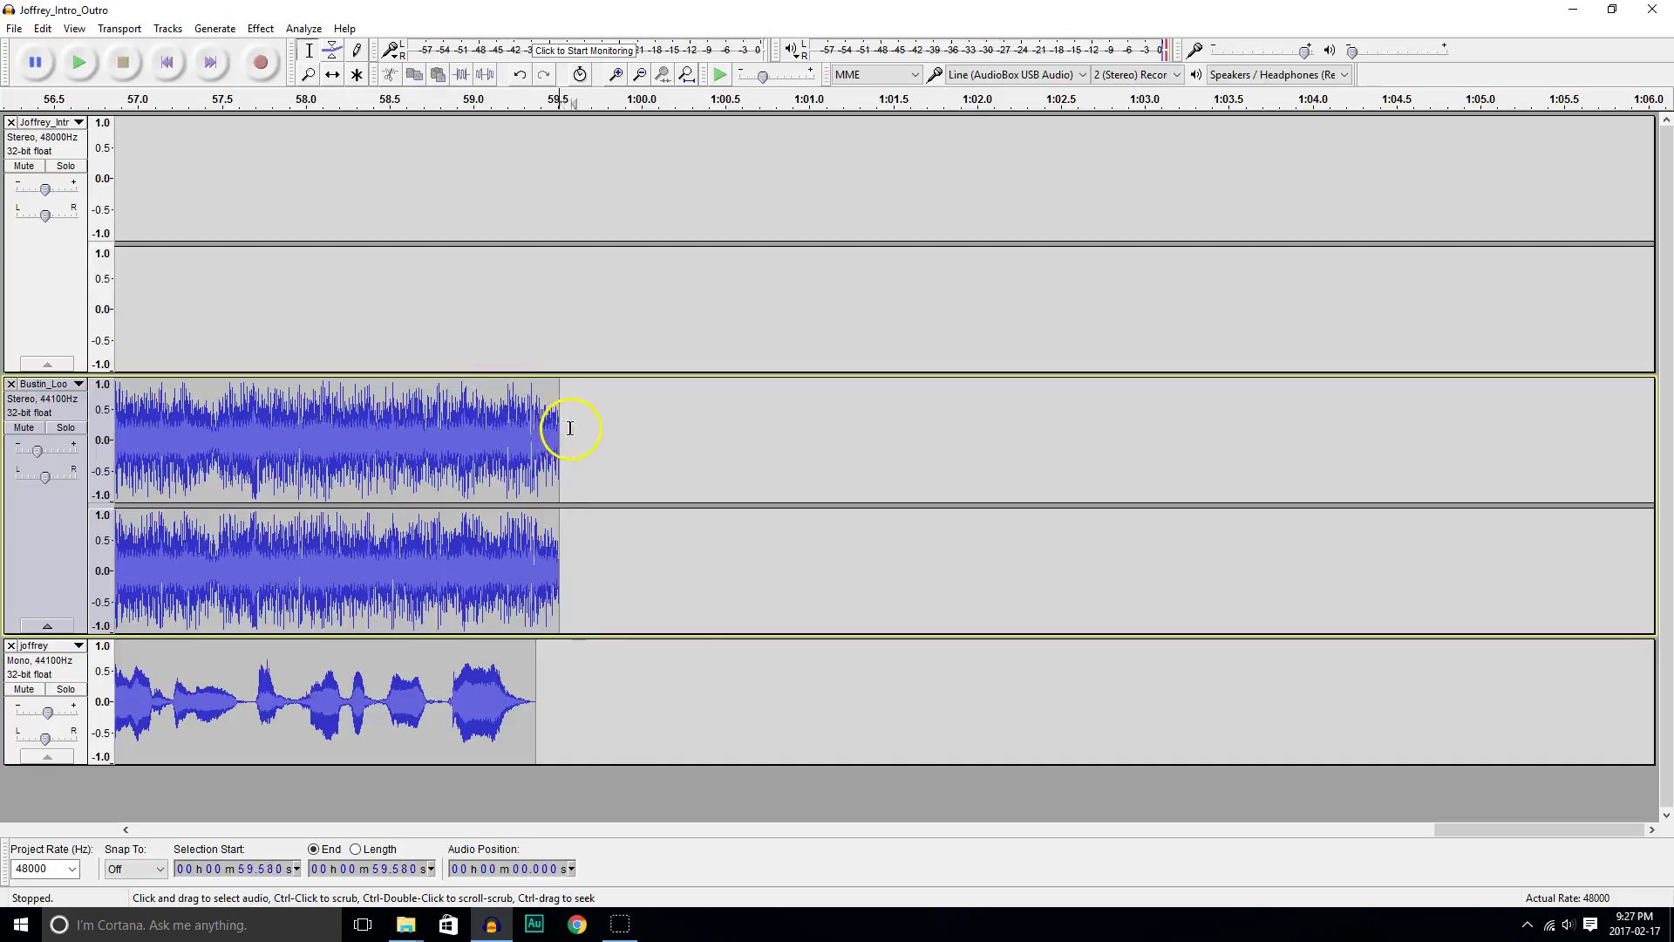
Apply a Fade Out to the end of the Bustin_Loose track, from about 59.15 seconds to the clip's end.
left_click_drag(571, 422, 520, 428)
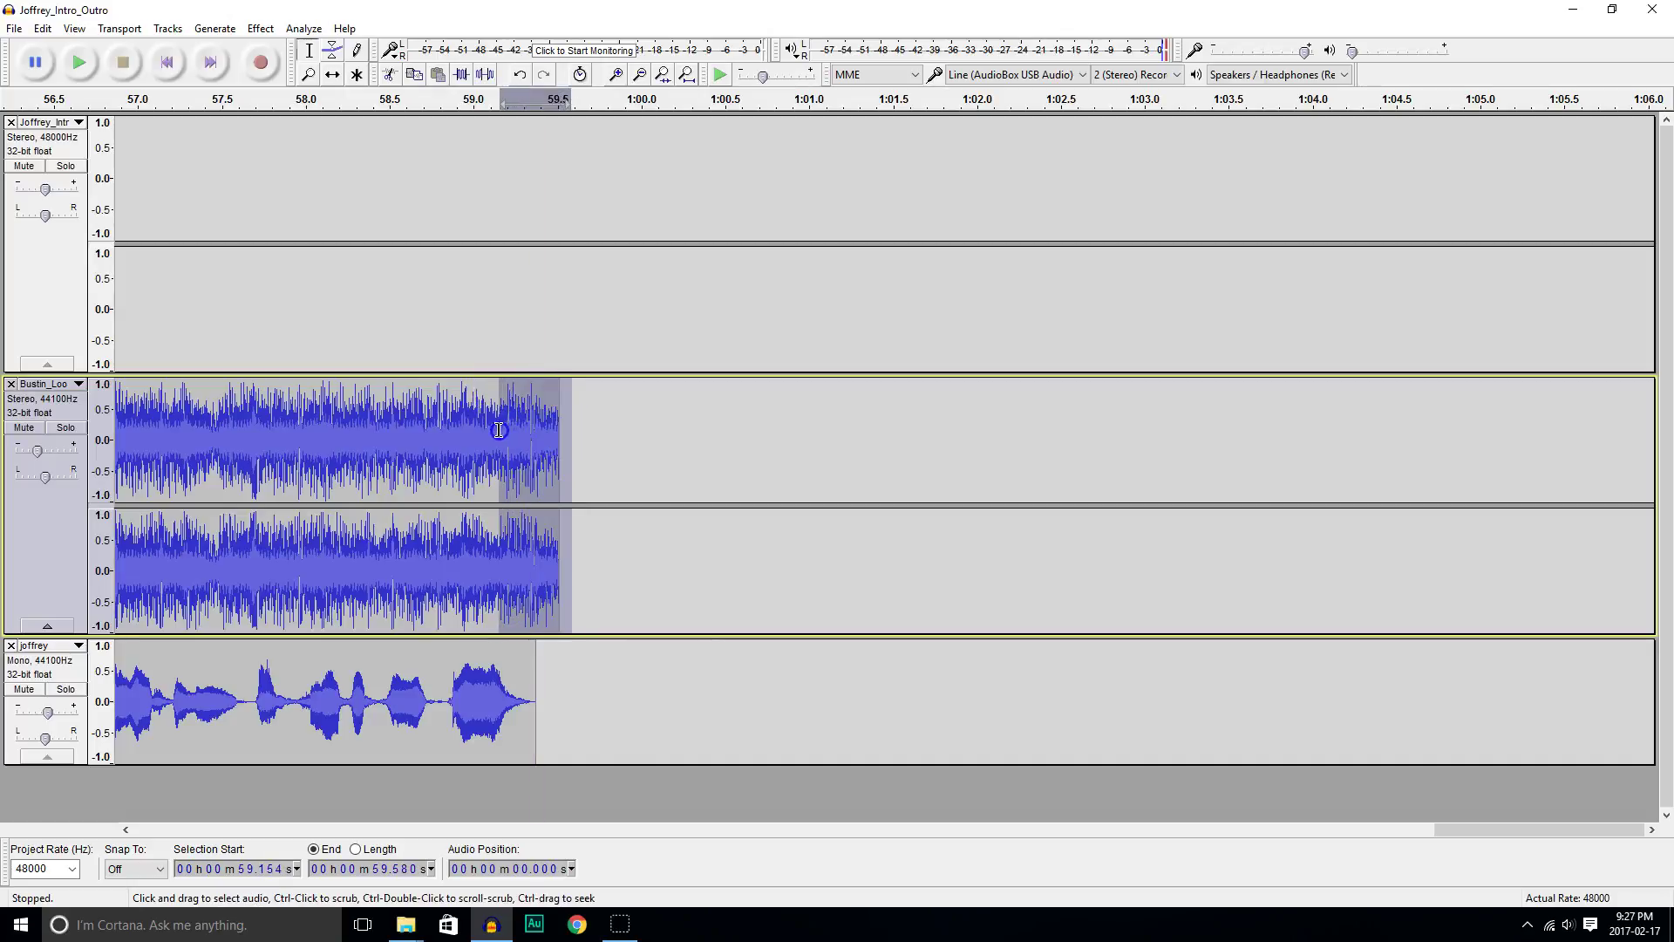
left_click(259, 29)
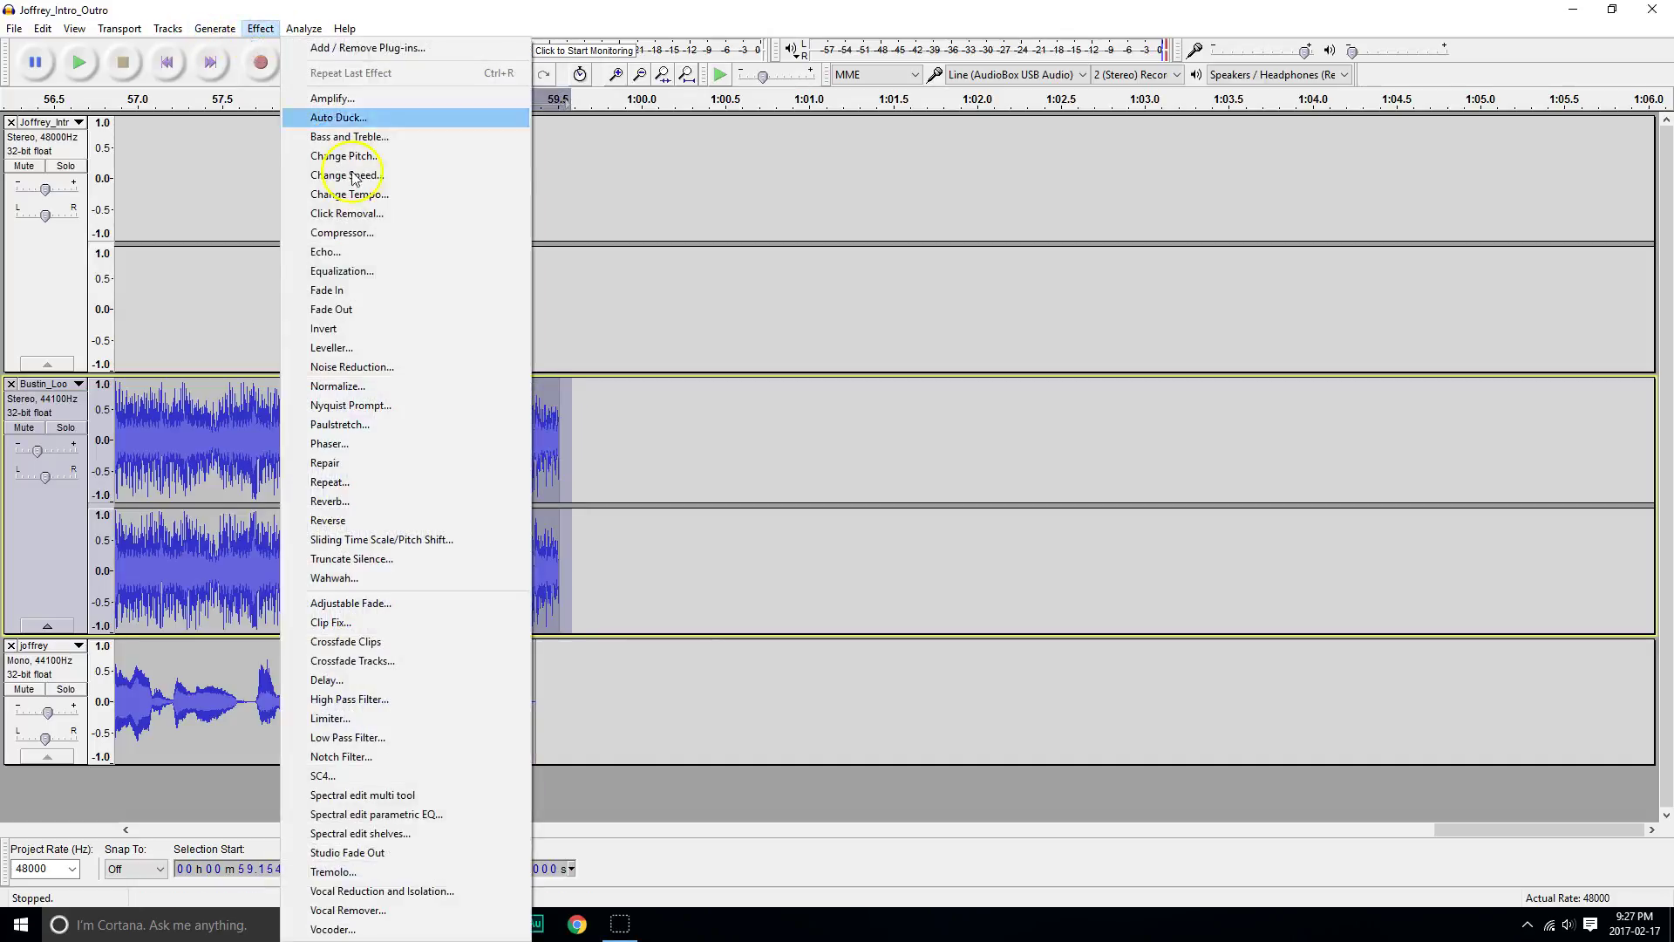
left_click(389, 309)
left_click(406, 289)
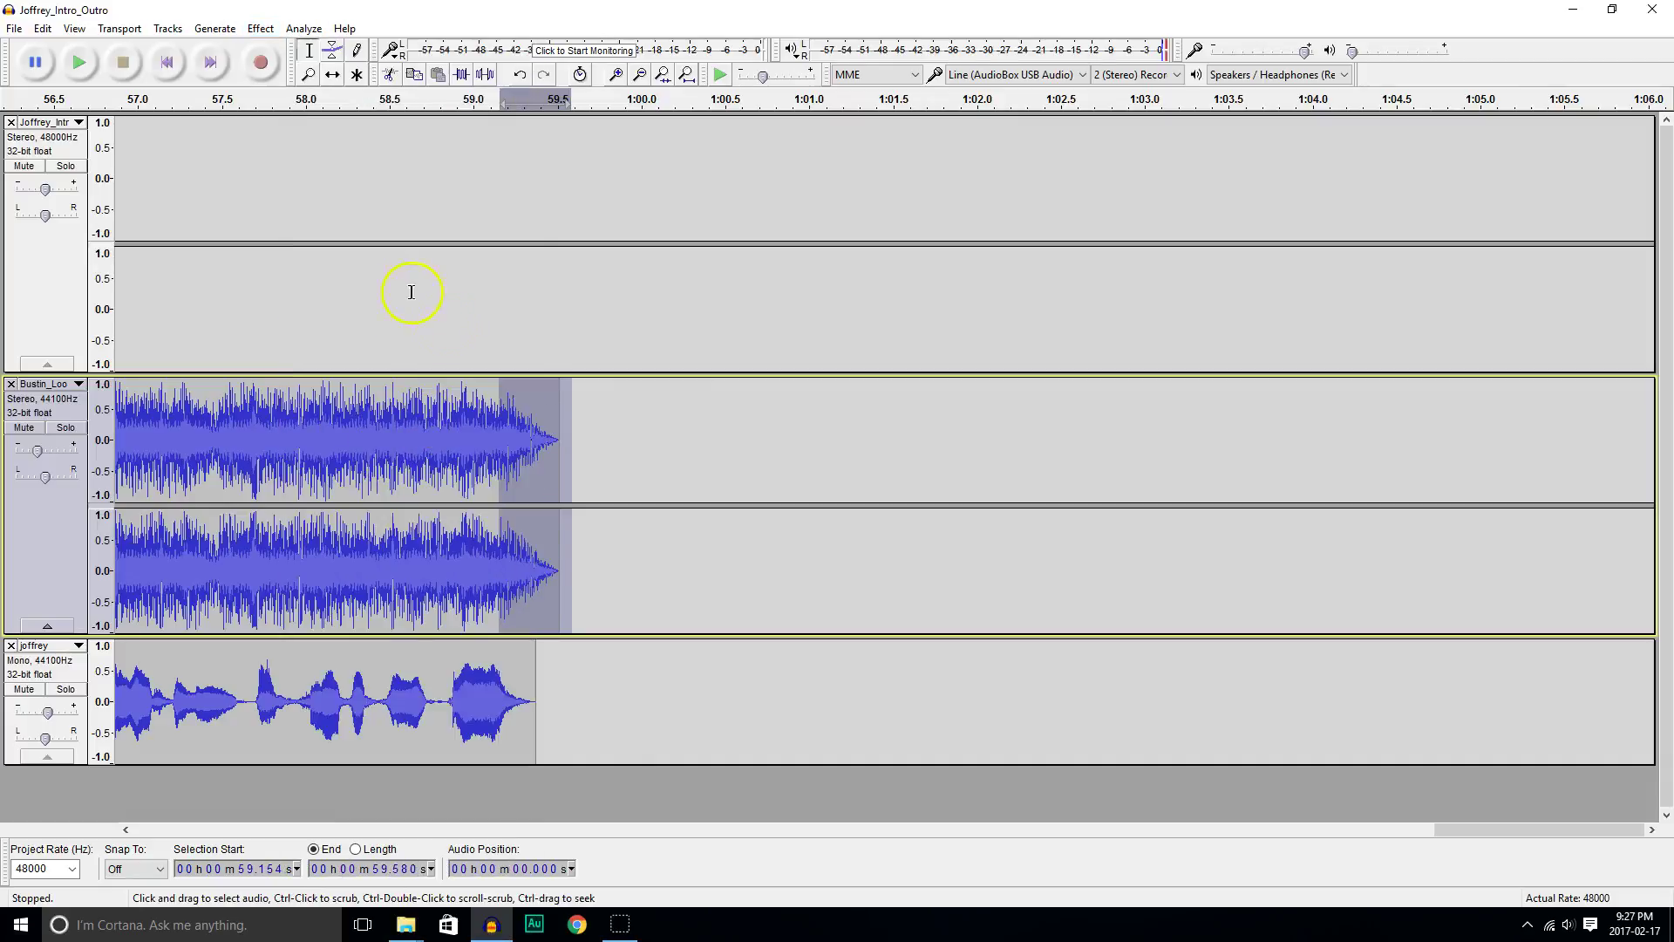
Play the faded ending of the Bustin_Loose track from about 58.6 seconds.
key("space")
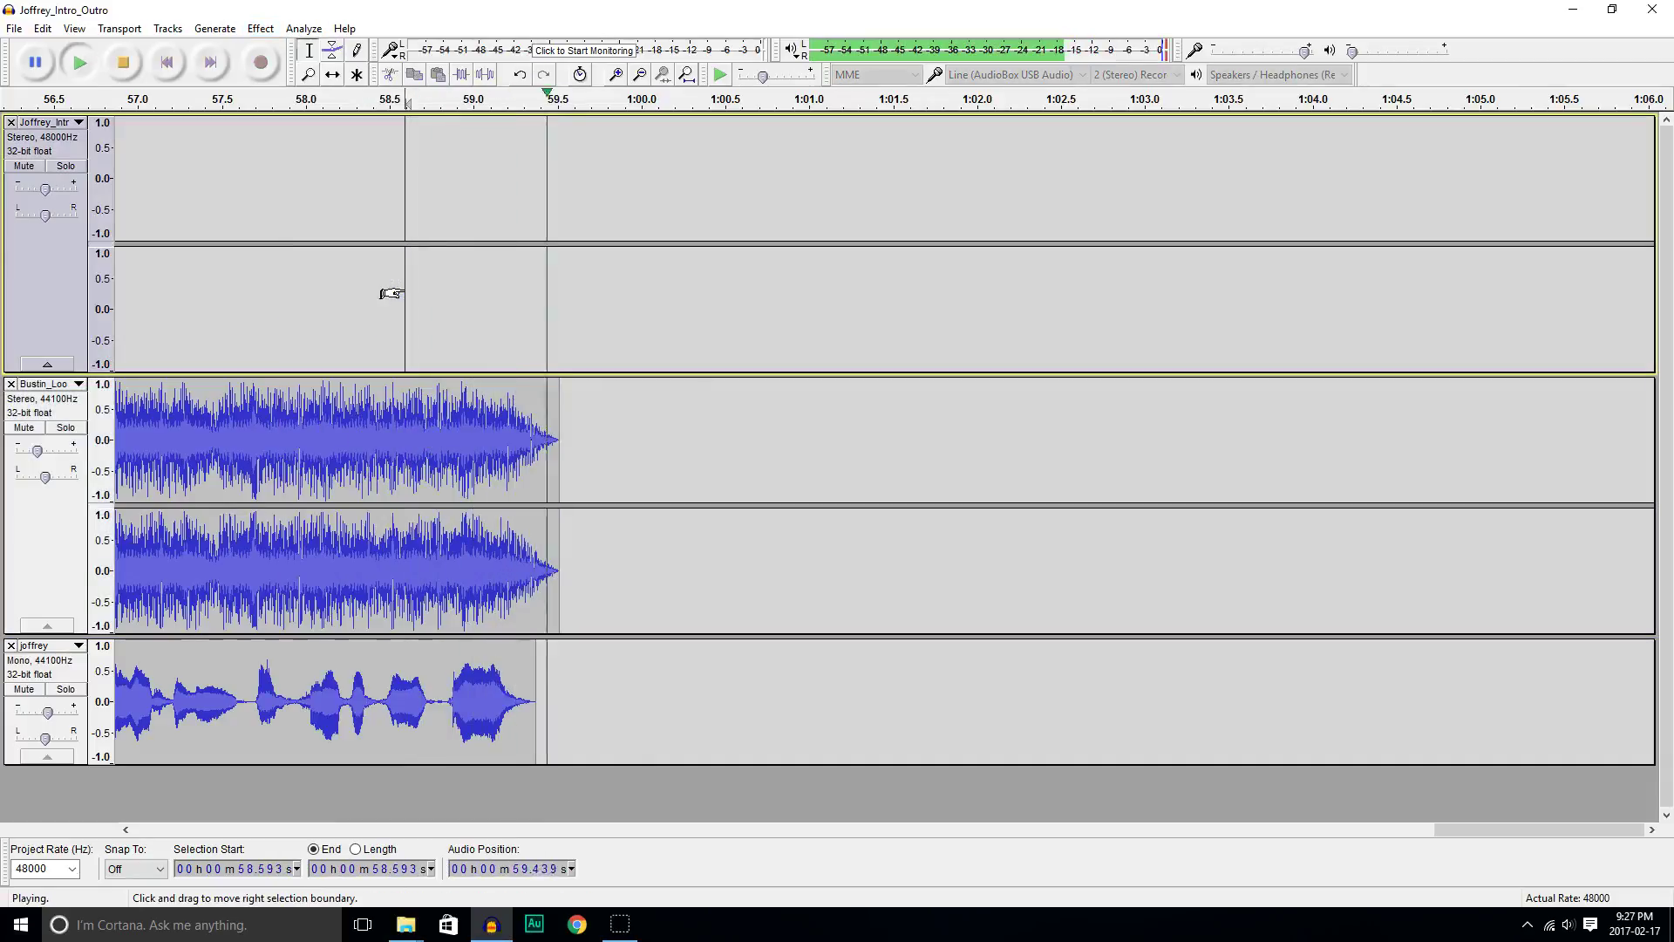
key("space")
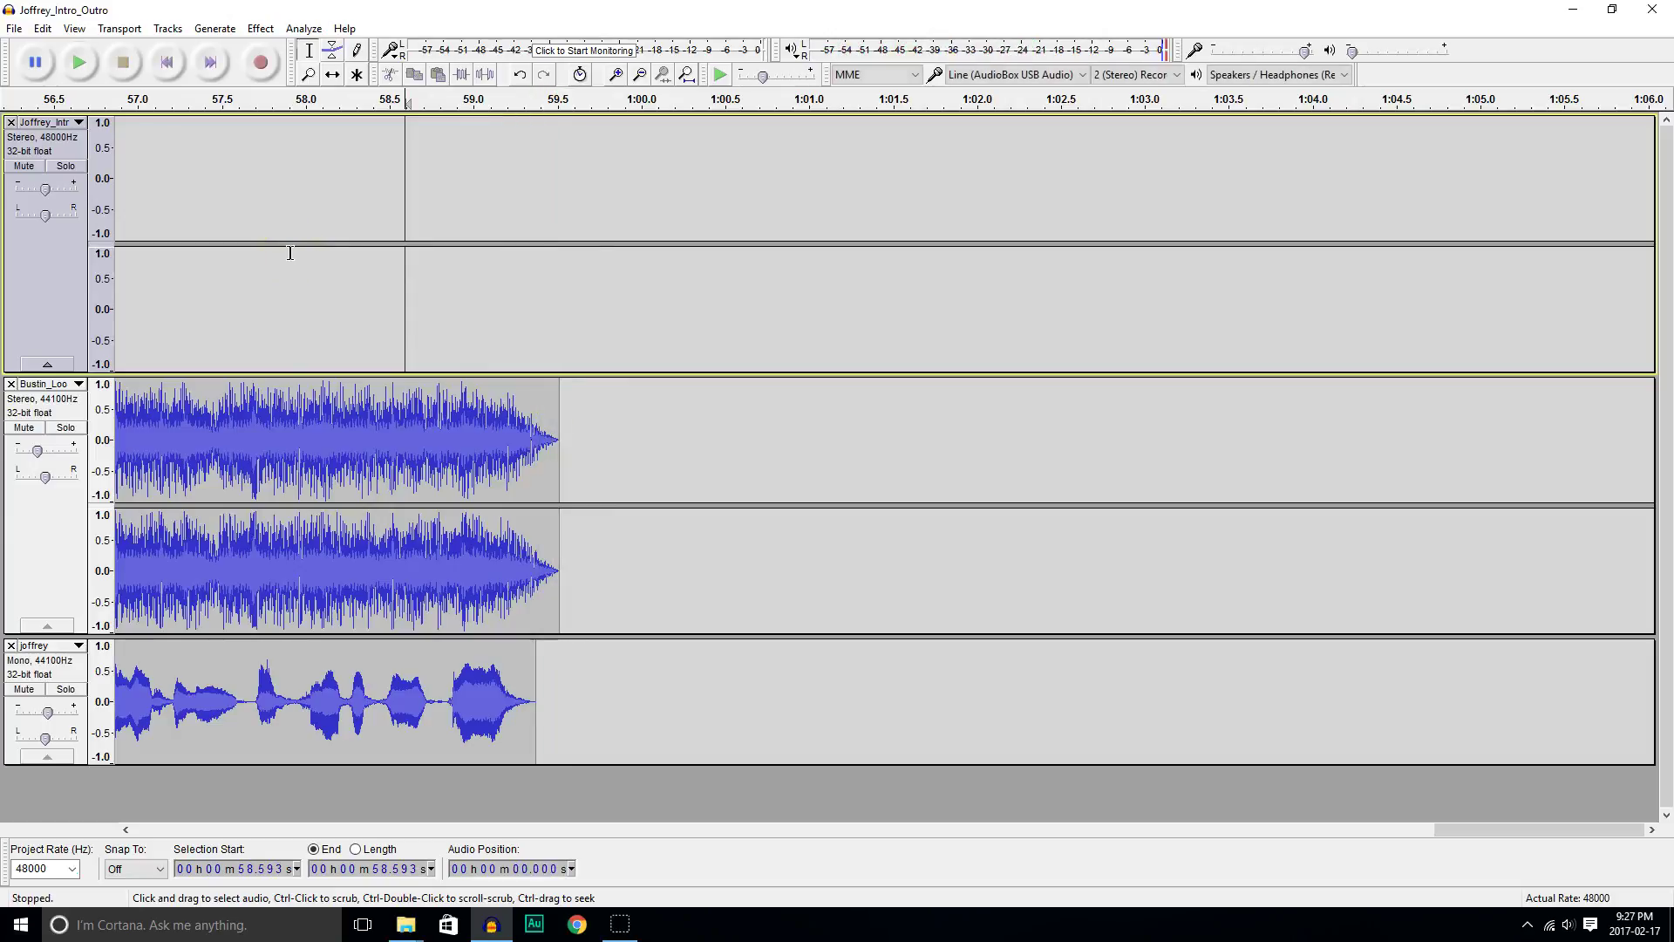
left_click(291, 253)
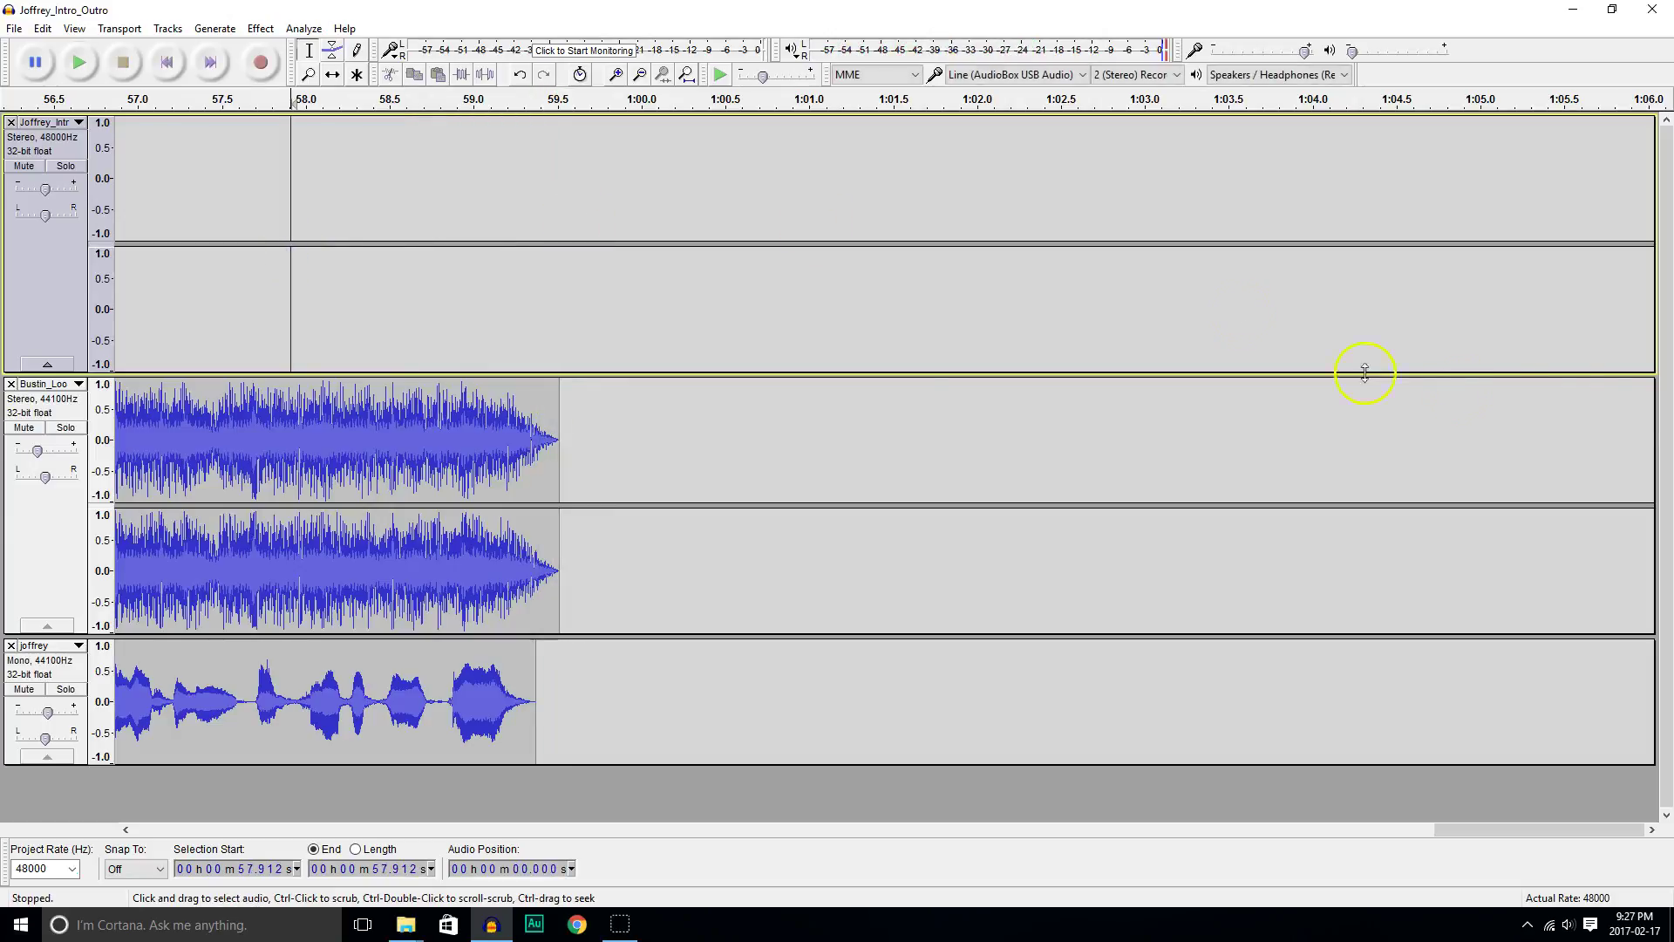
Import the Joffrey_Intro_Outro file from the Joffrey's Sports Minute folder as a new track below the voice.
left_click_drag(1673, 335, 1244, 320)
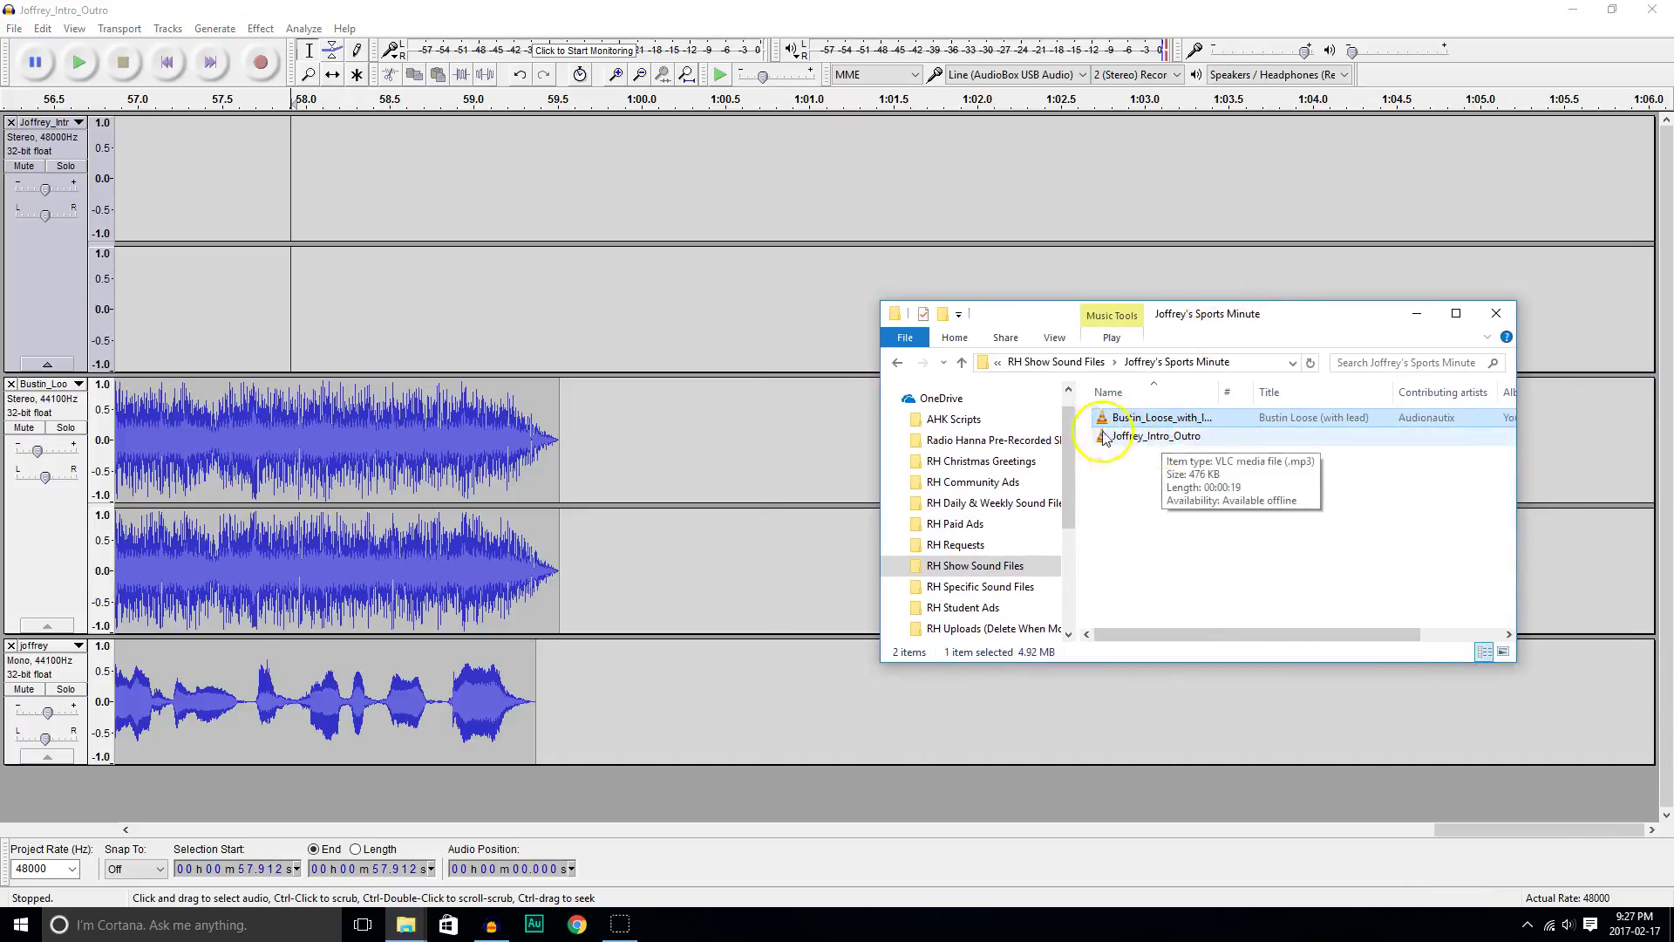
left_click_drag(1207, 320, 1244, 320)
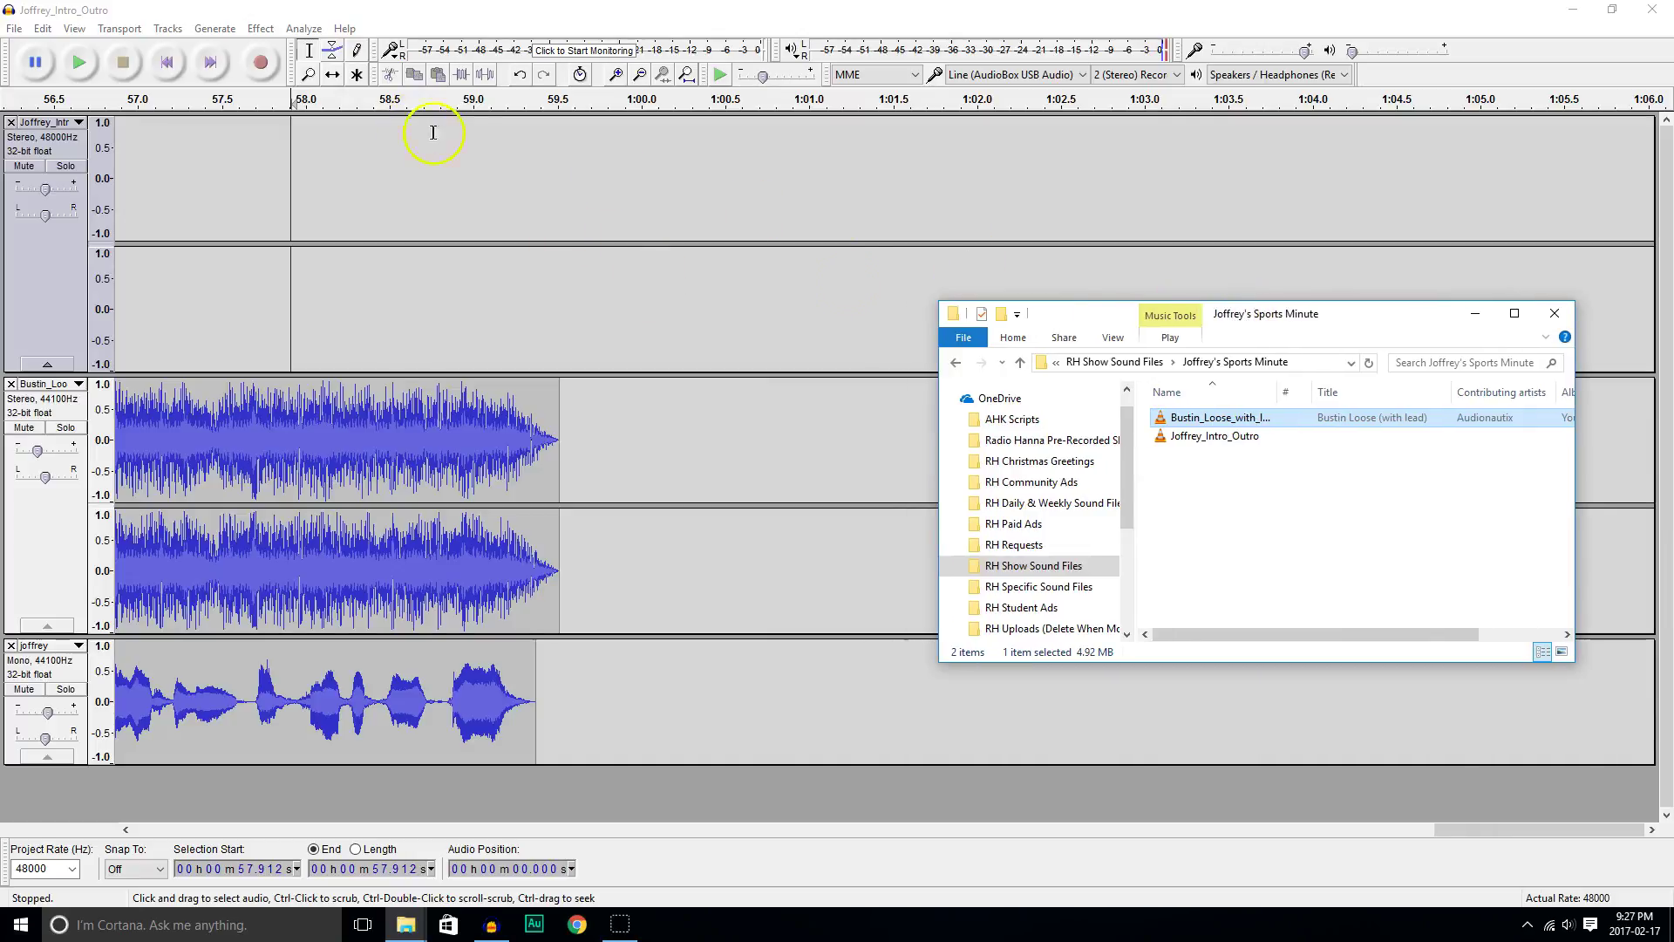
left_click_drag(1215, 436, 400, 798)
left_click_drag(1360, 319, 1673, 323)
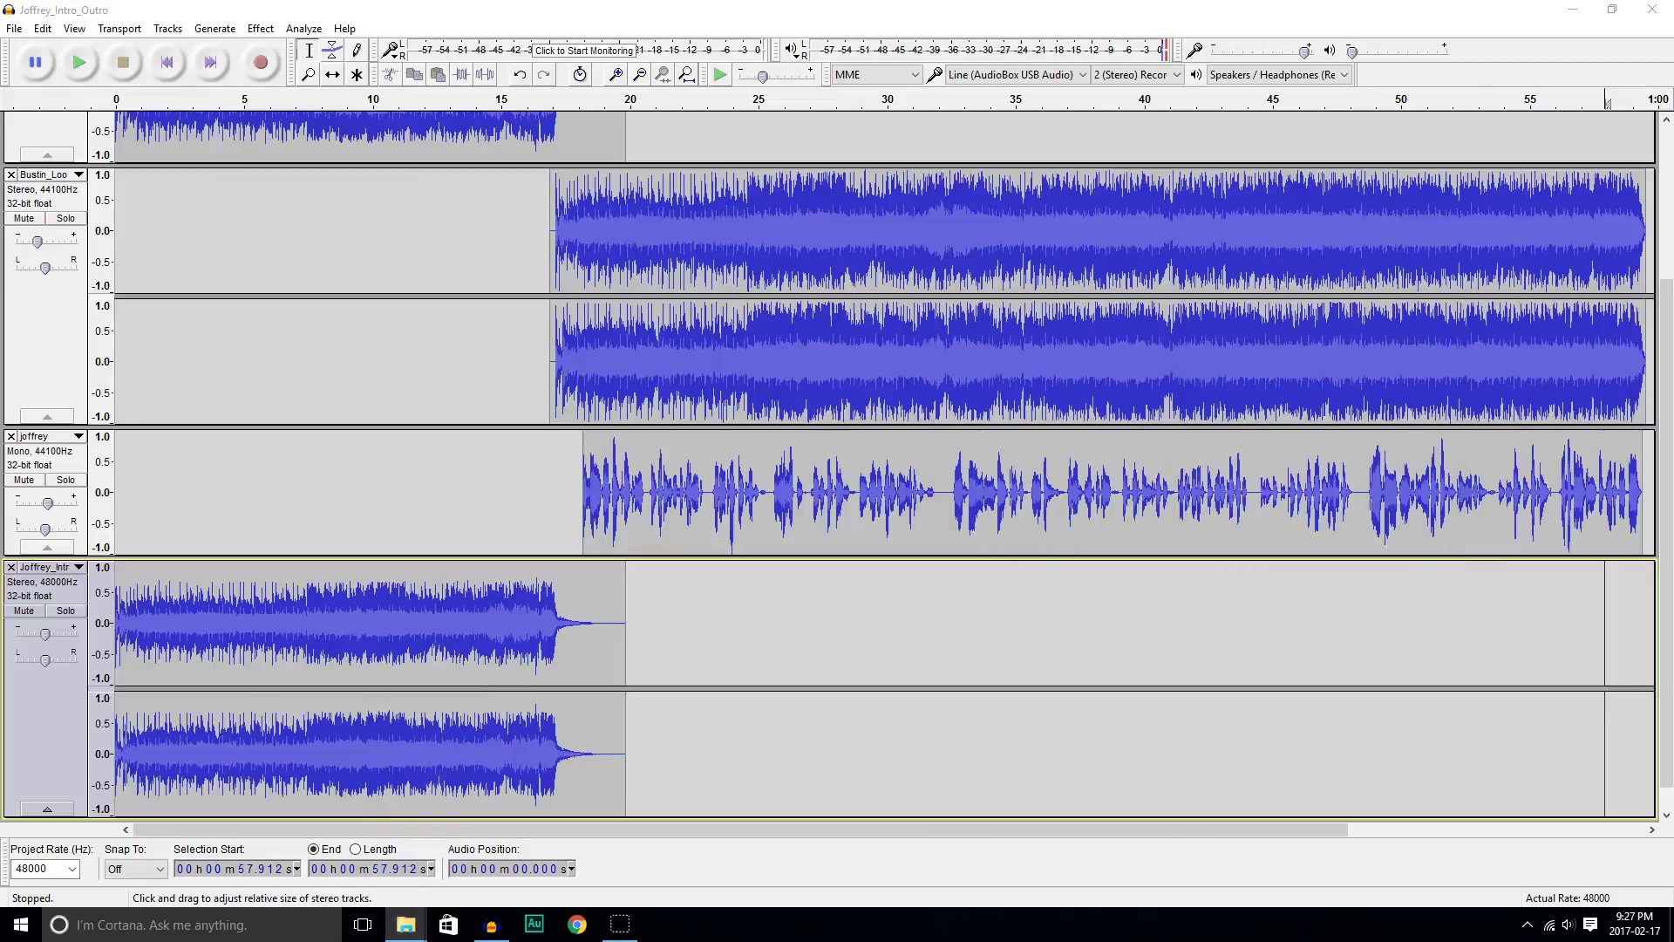
Move the newly imported Joffrey_Intro_Outro clip into the first track, starting at about 59.2 seconds where the voice and Bustin_Loose end.
left_click(341, 79)
left_click_drag(206, 592, 1447, 144)
scroll(682, 731, "up", 2)
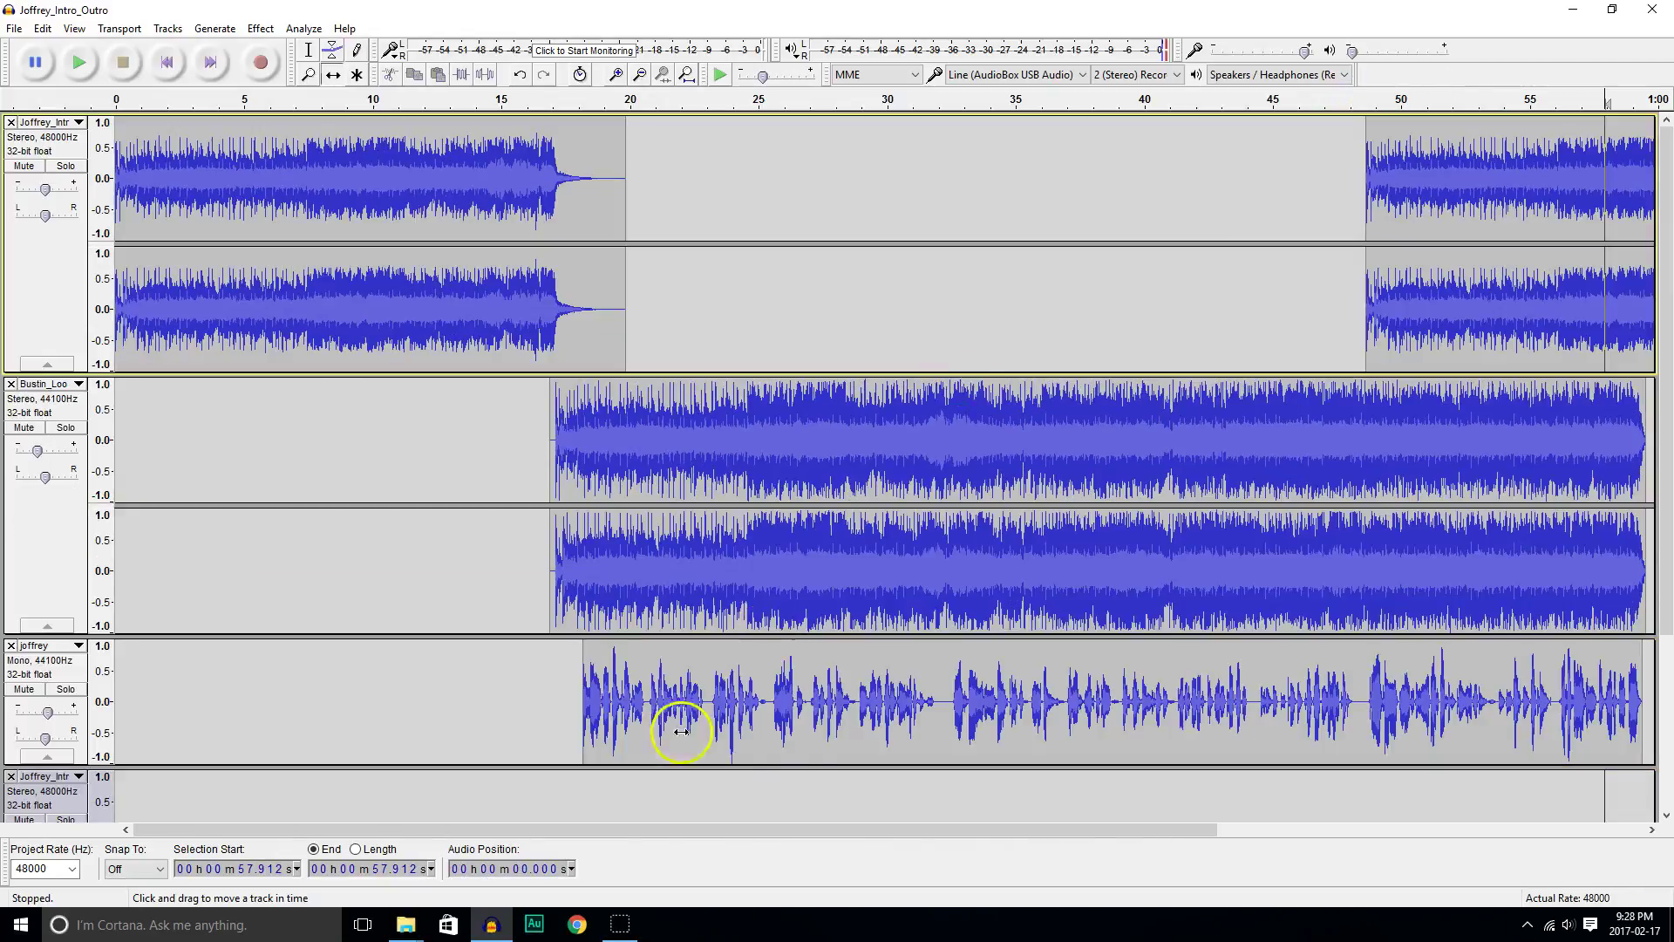
left_click_drag(852, 829, 1242, 829)
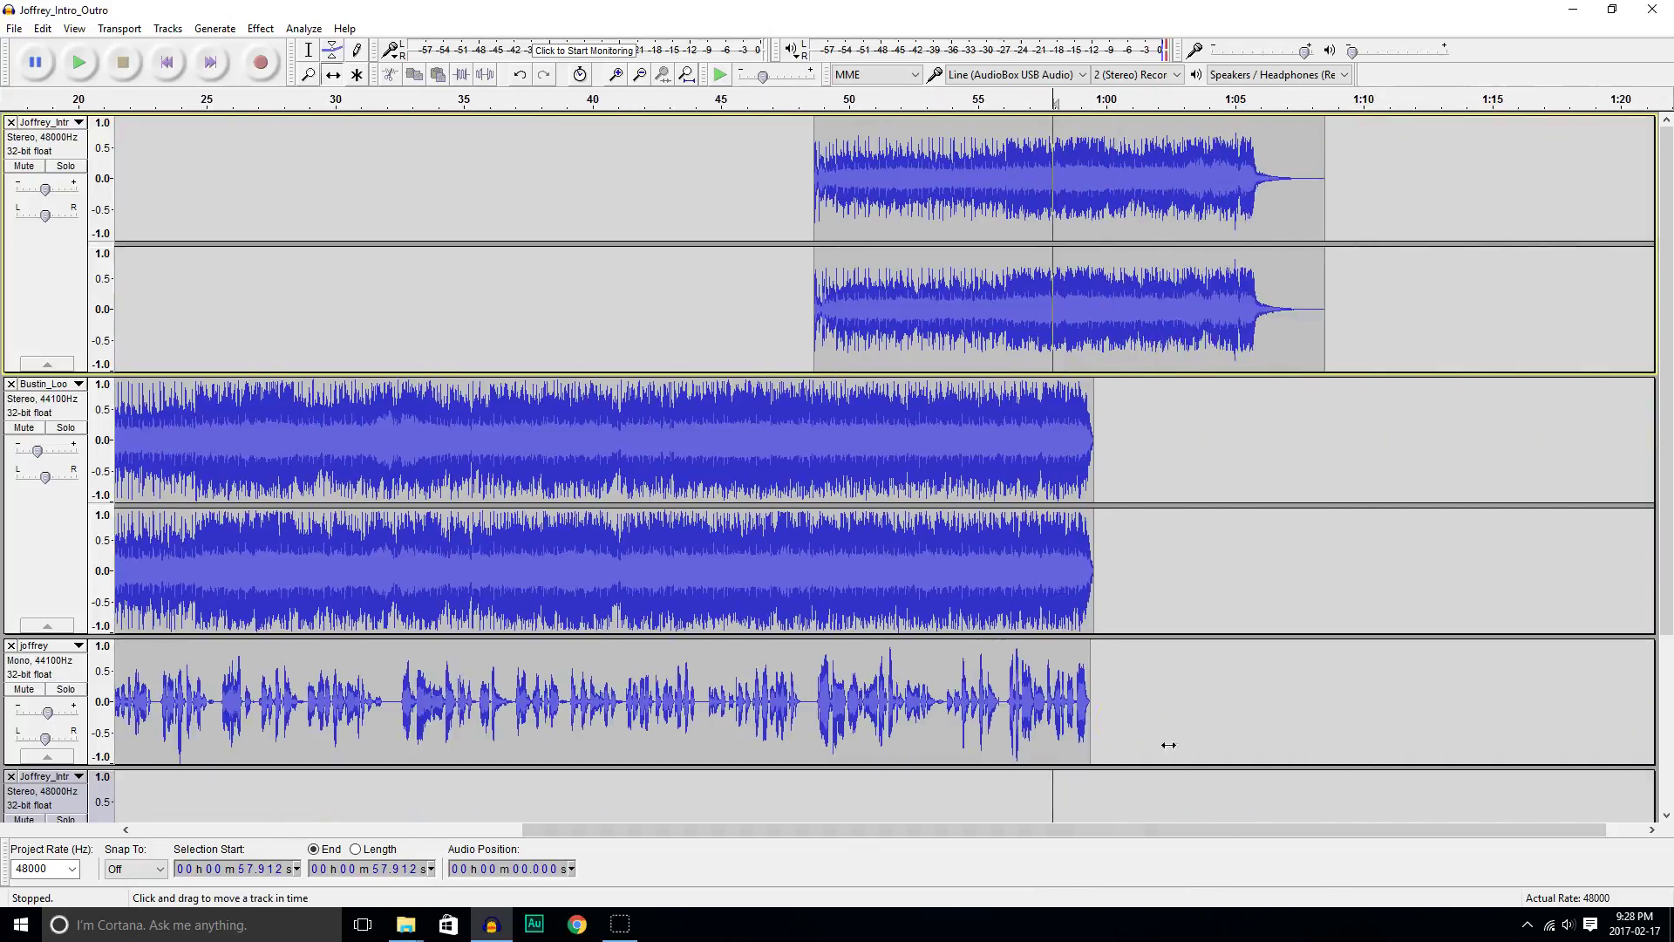
left_click_drag(926, 174, 1204, 185)
Play the transition from the end of the voice recording into the outro music.
left_click(653, 115)
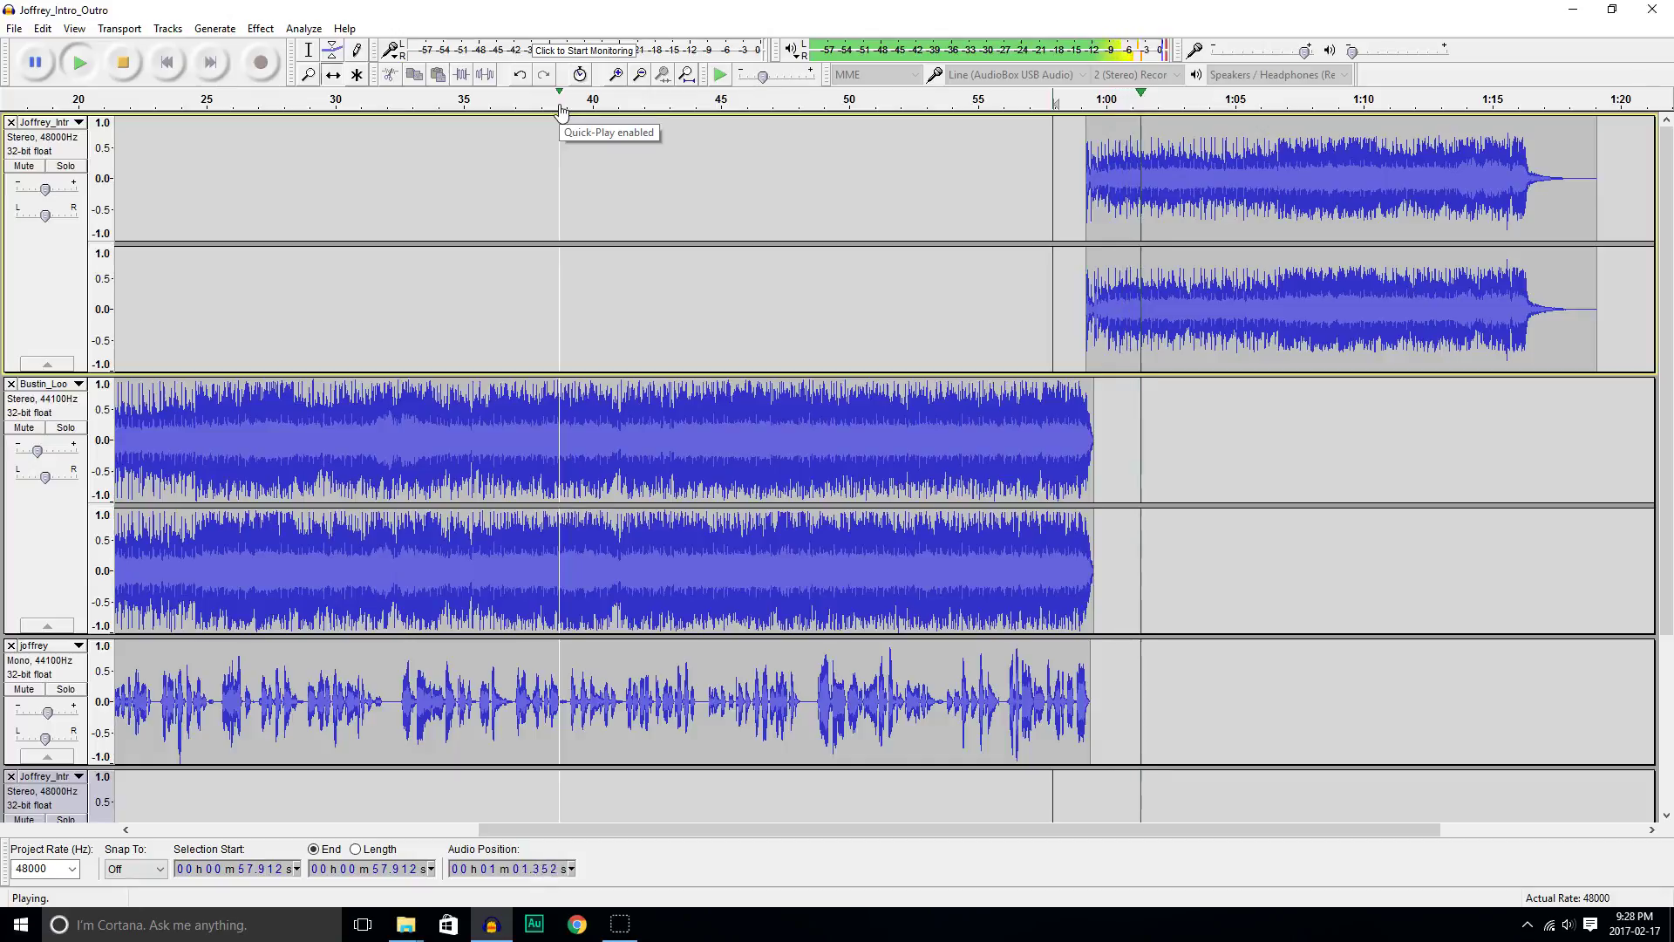
key("space")
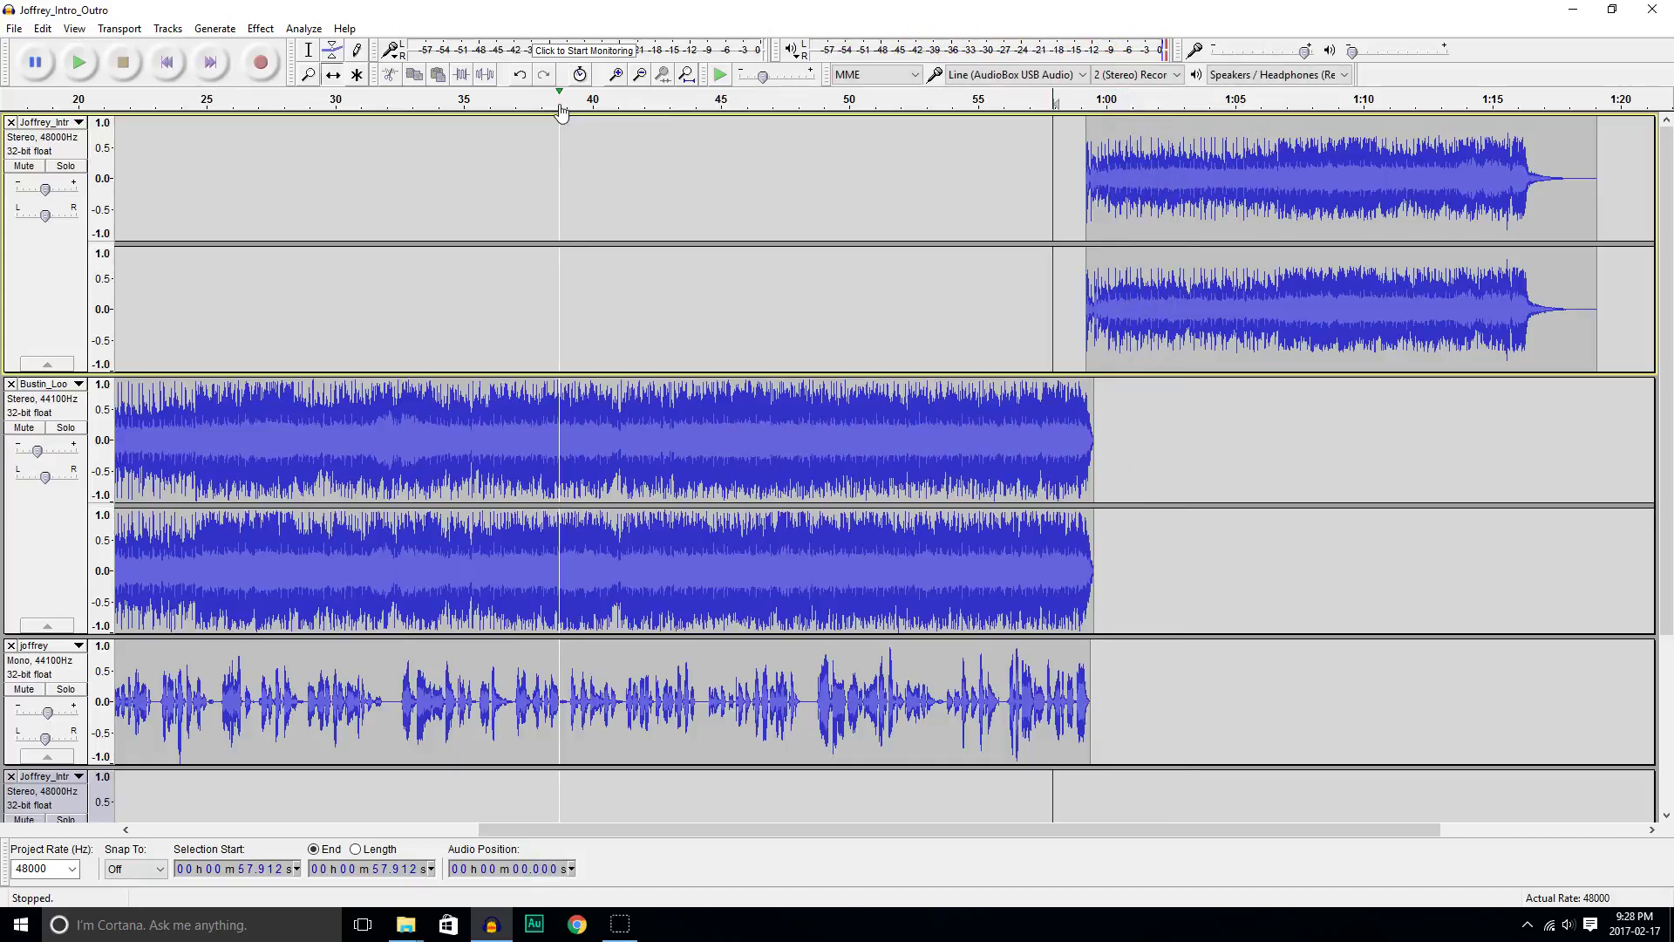
left_click(528, 448)
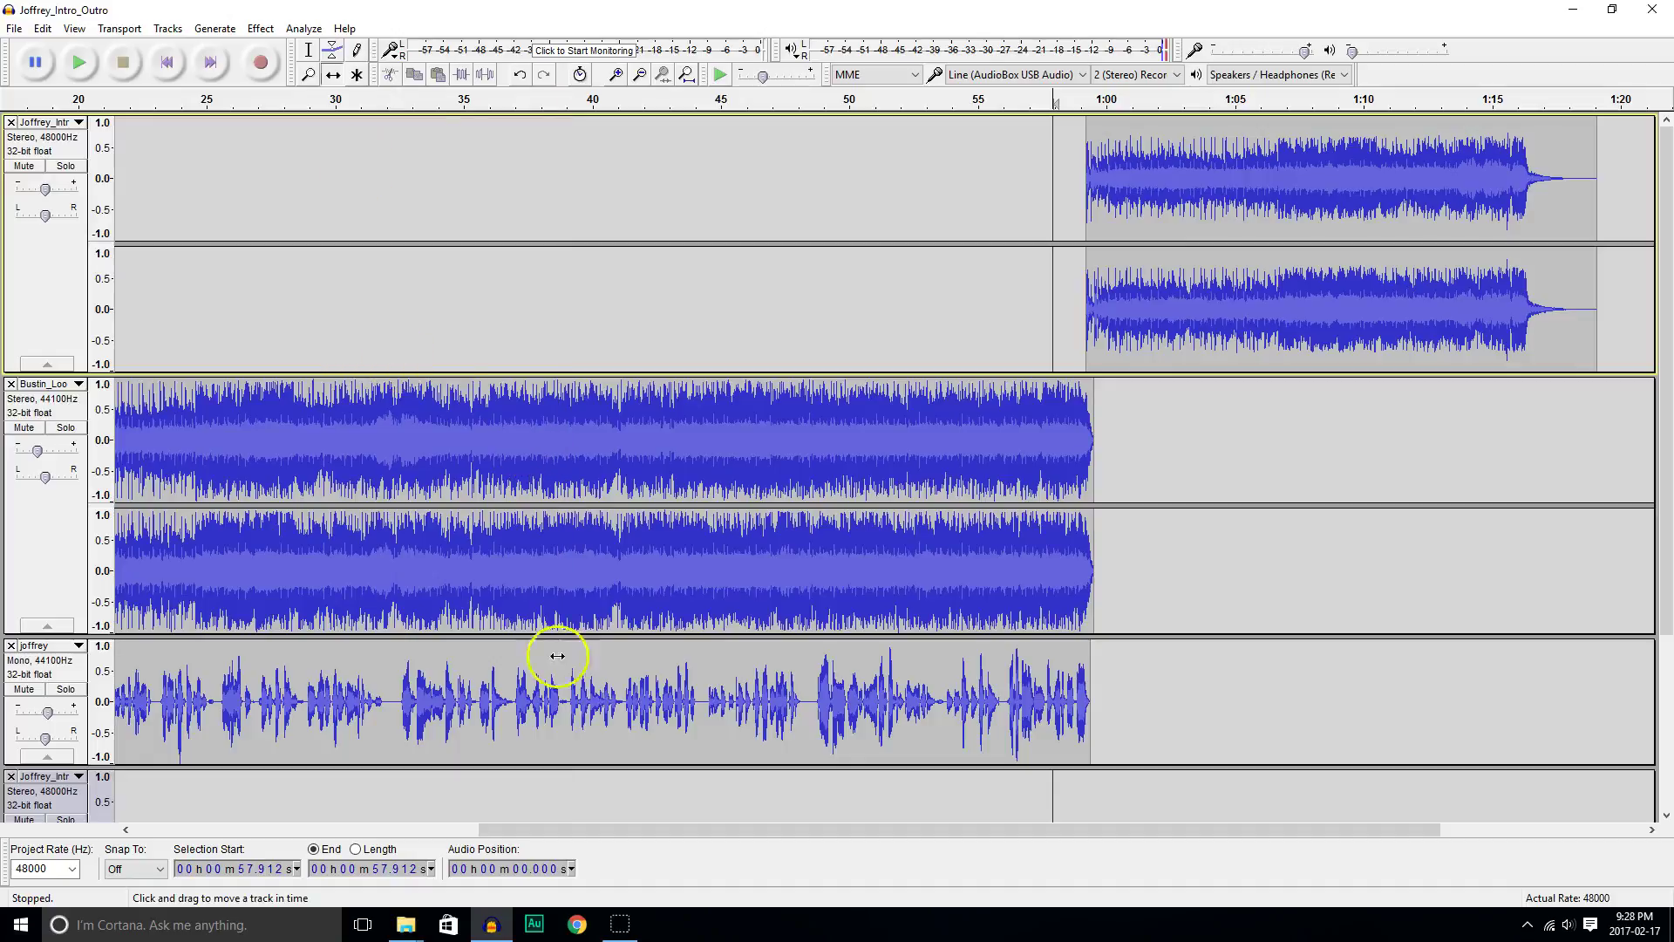
Play the whole segment from the beginning through the voice section and into the outro music.
left_click_drag(554, 839, 113, 792)
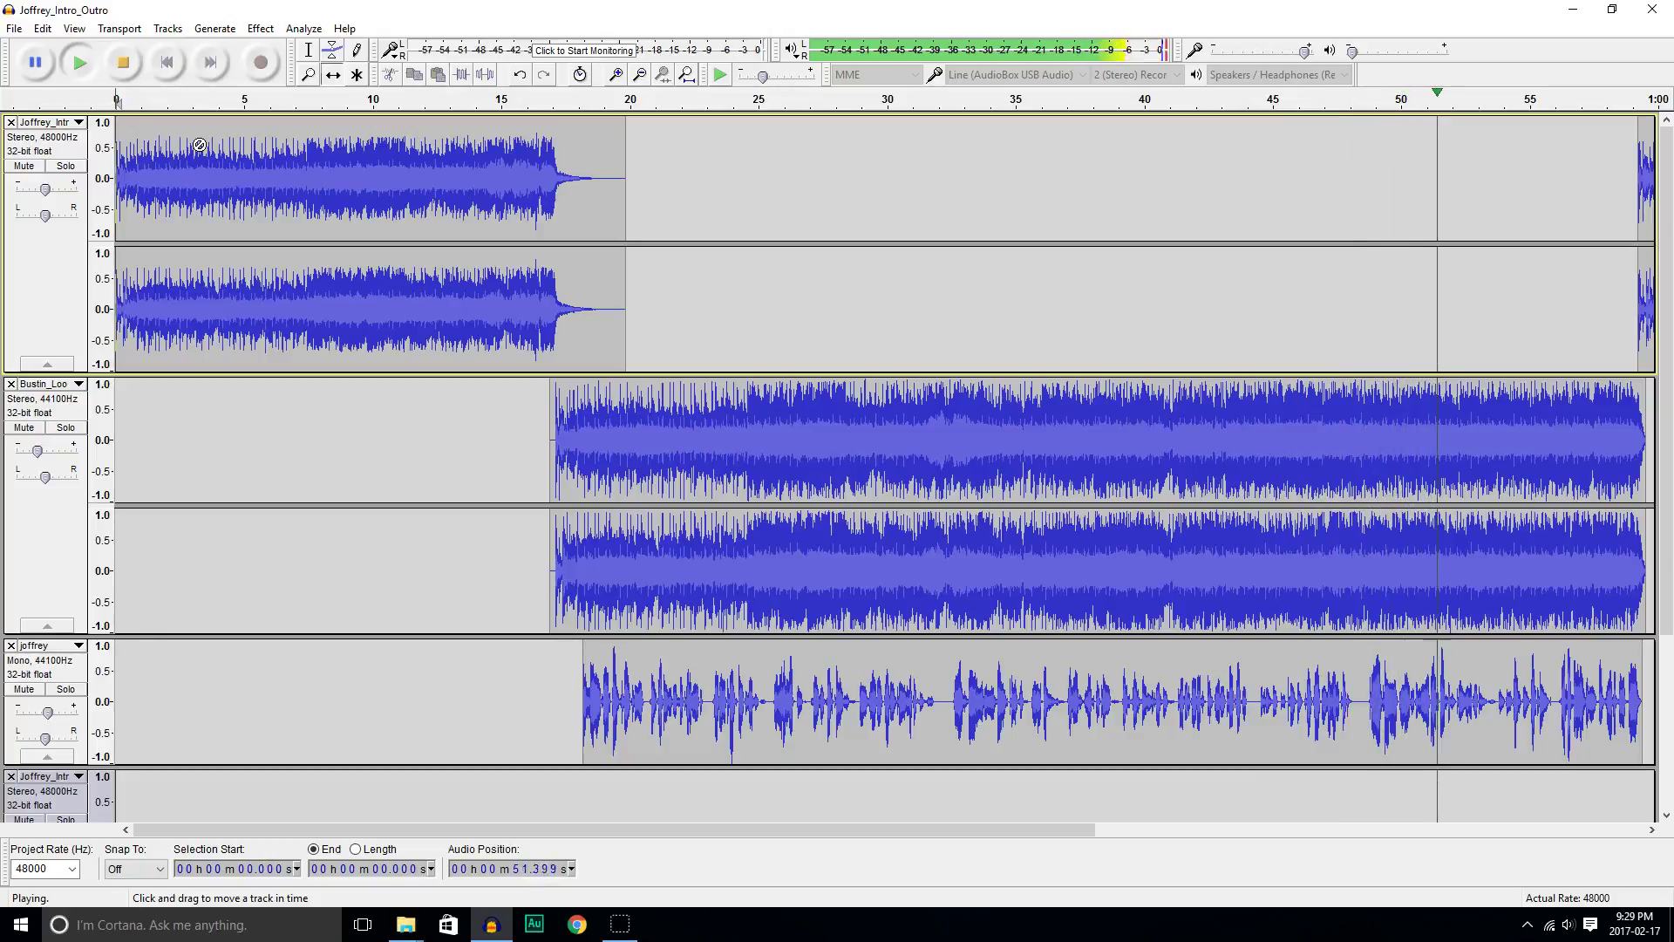
left_click_drag(652, 830, 1006, 841)
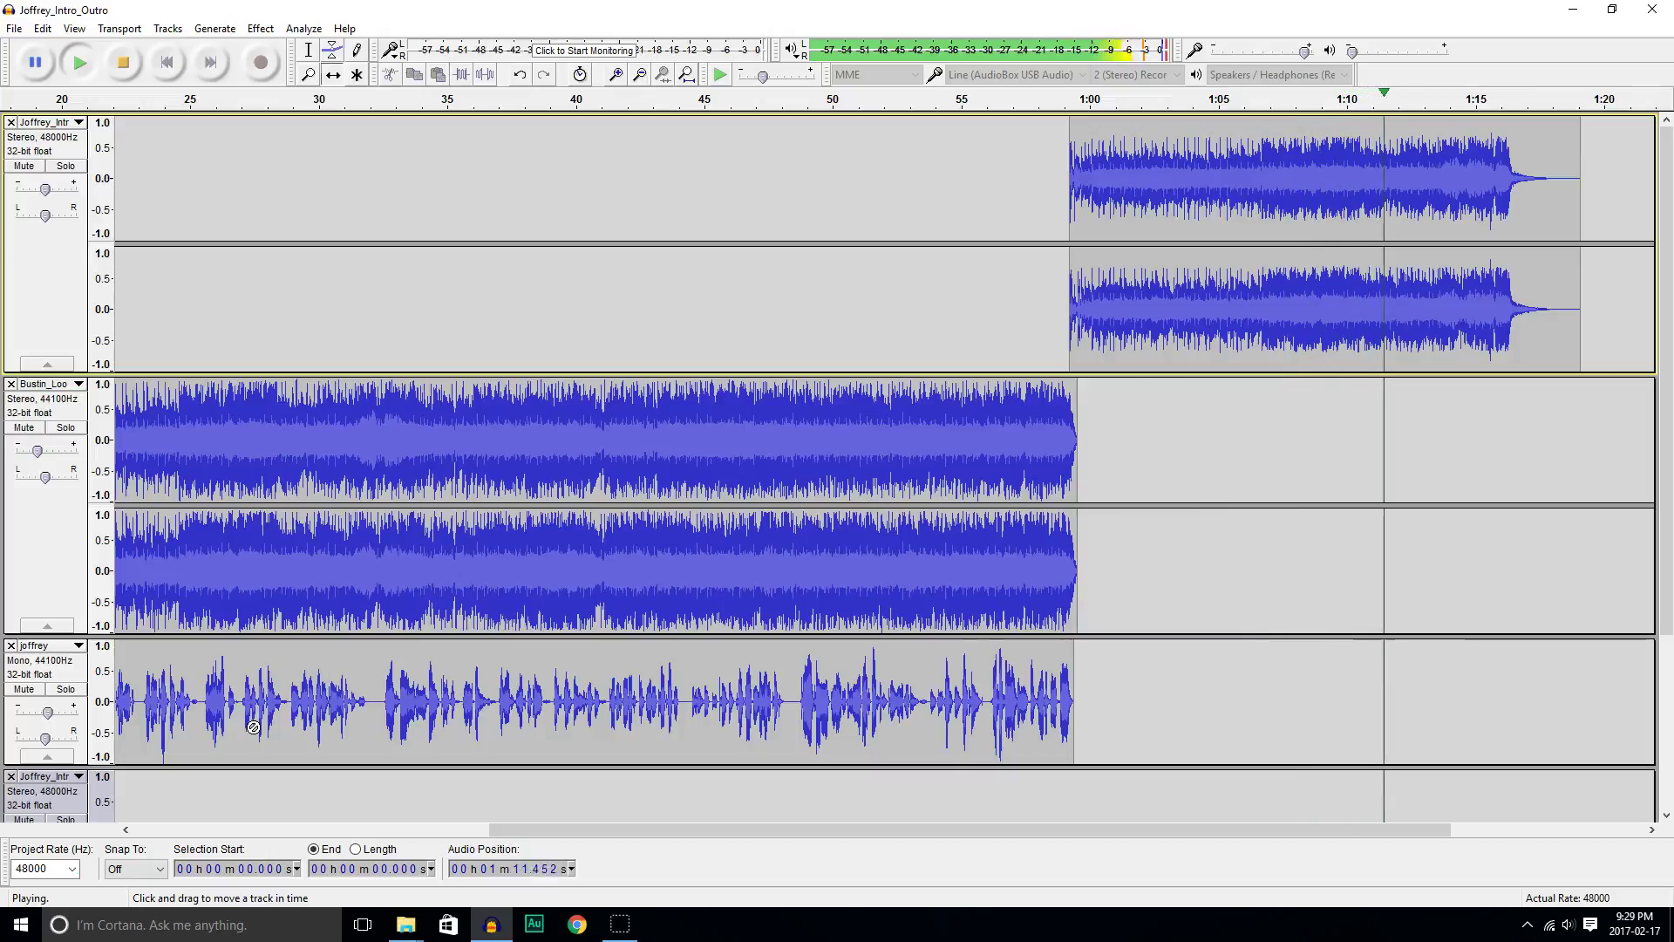
left_click(124, 65)
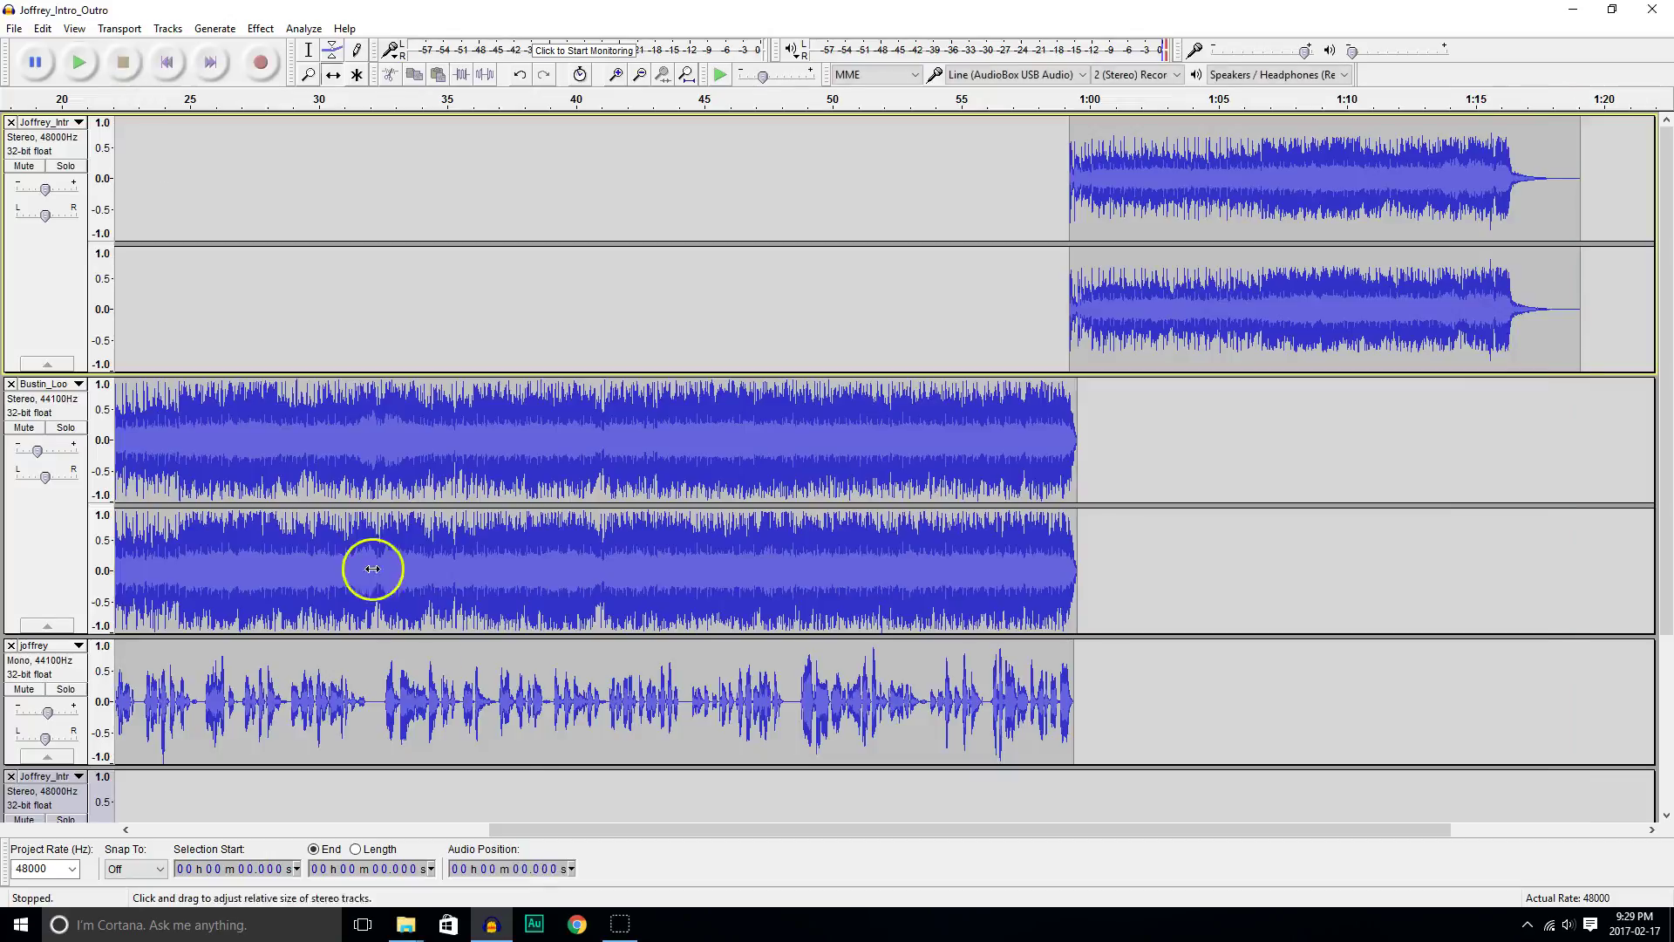
left_click_drag(682, 835, 217, 785)
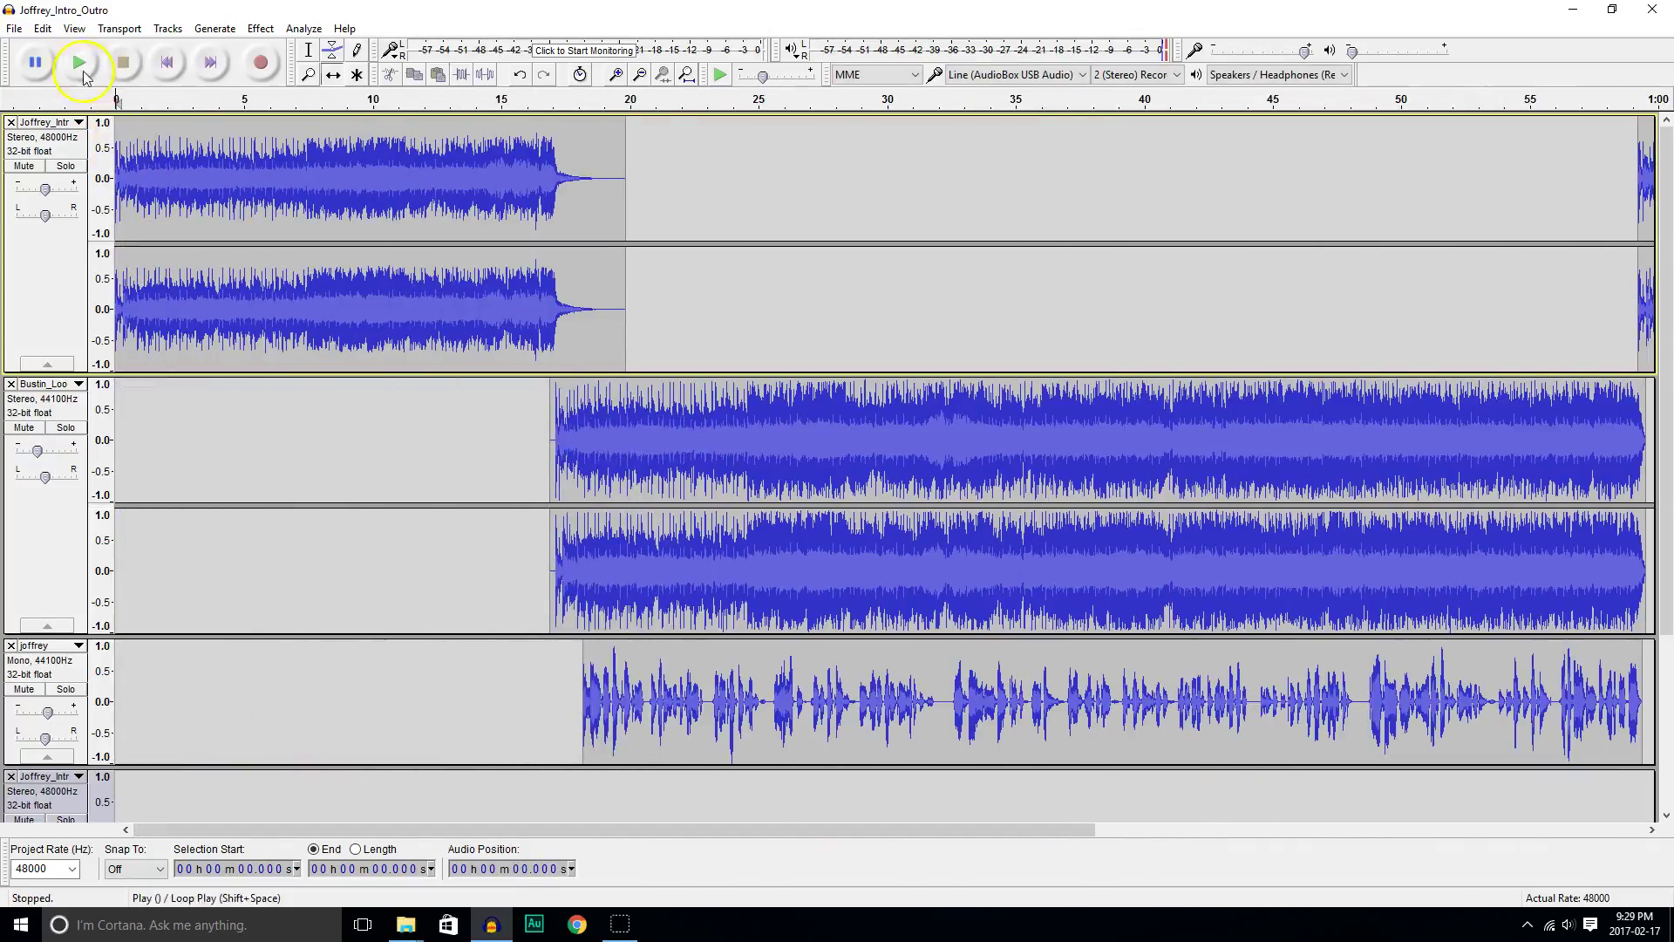
Save the project as "Joffrey Ep 01" in the Joffrey's Sports Minute folder.
left_click(15, 30)
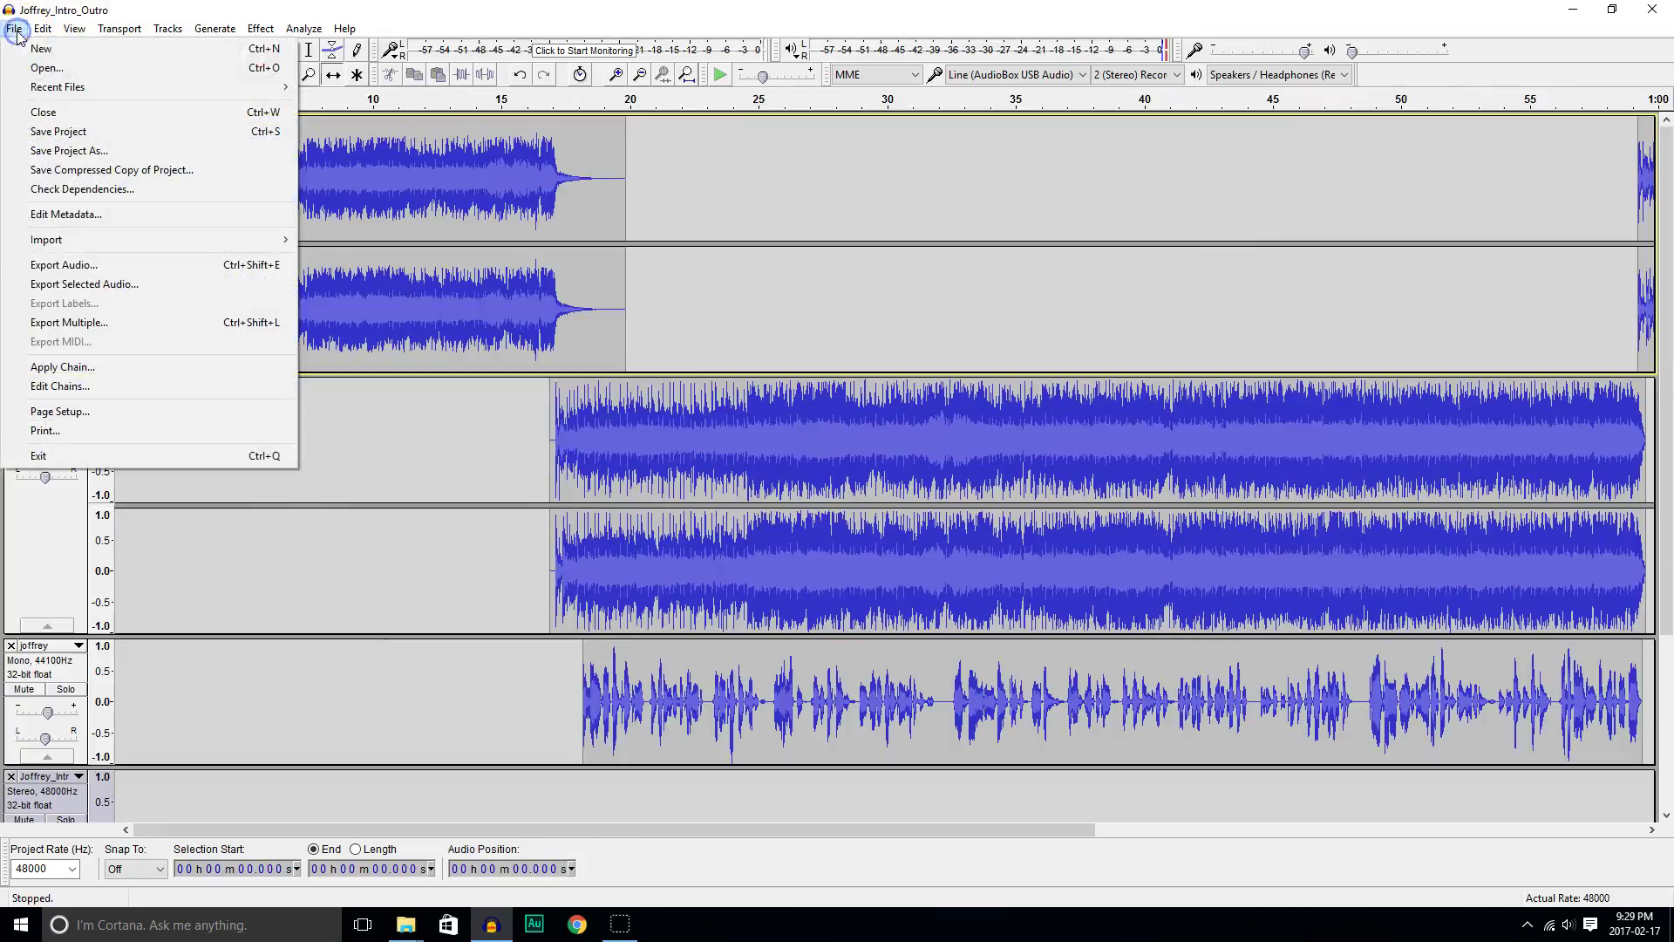
left_click(58, 132)
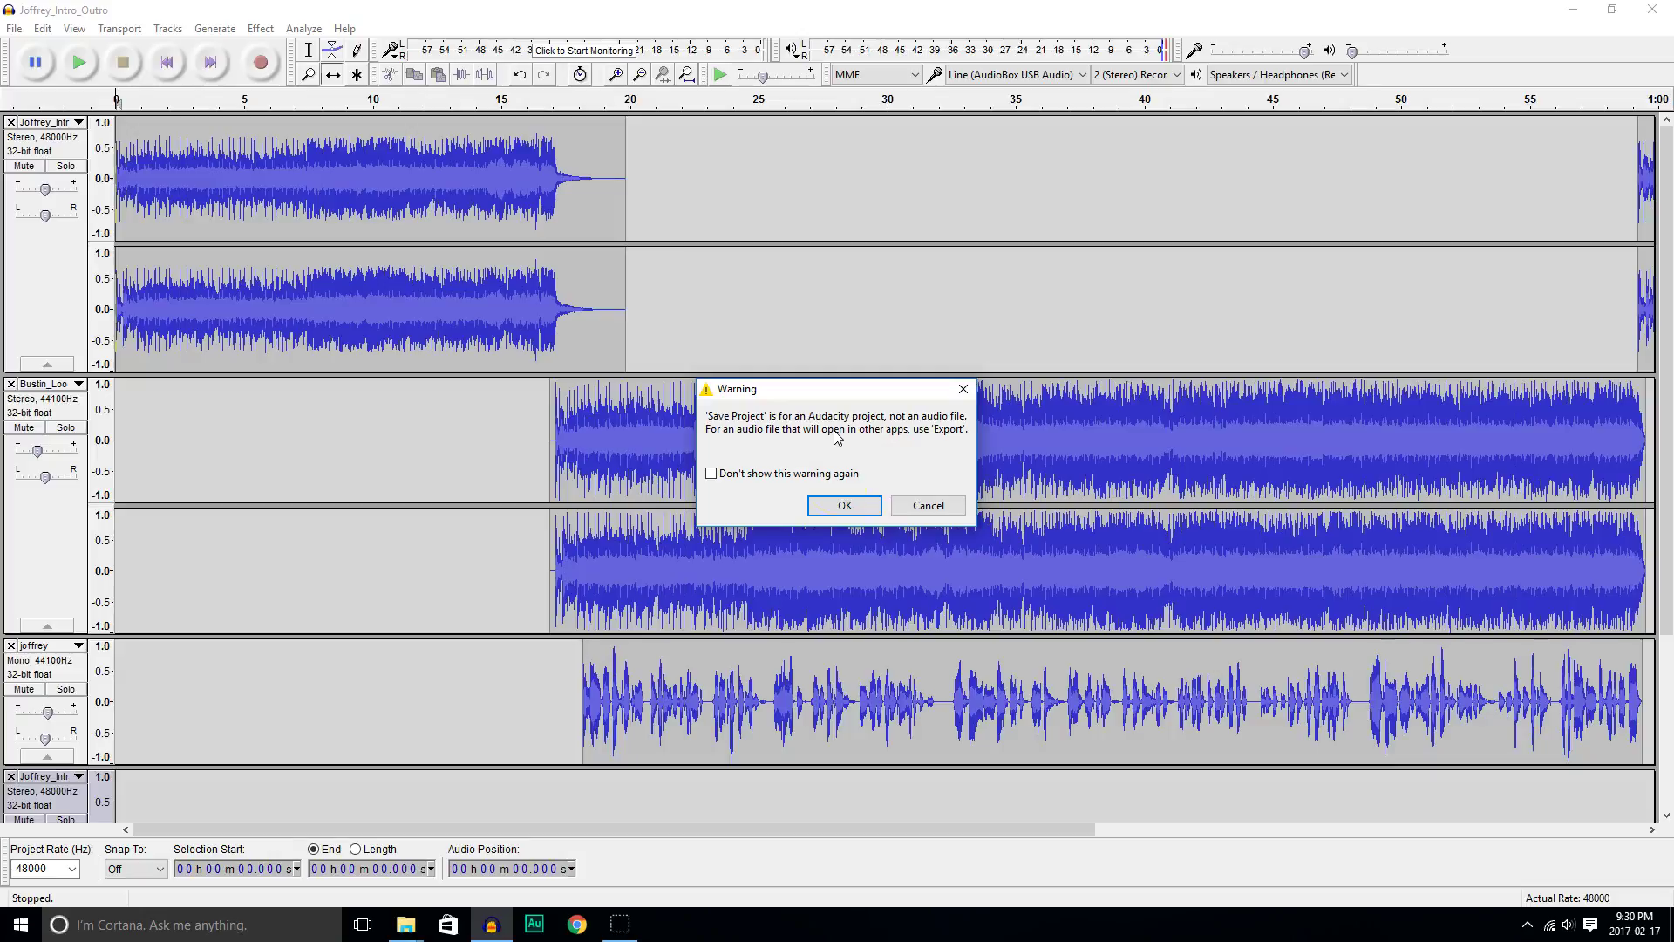
left_click(844, 505)
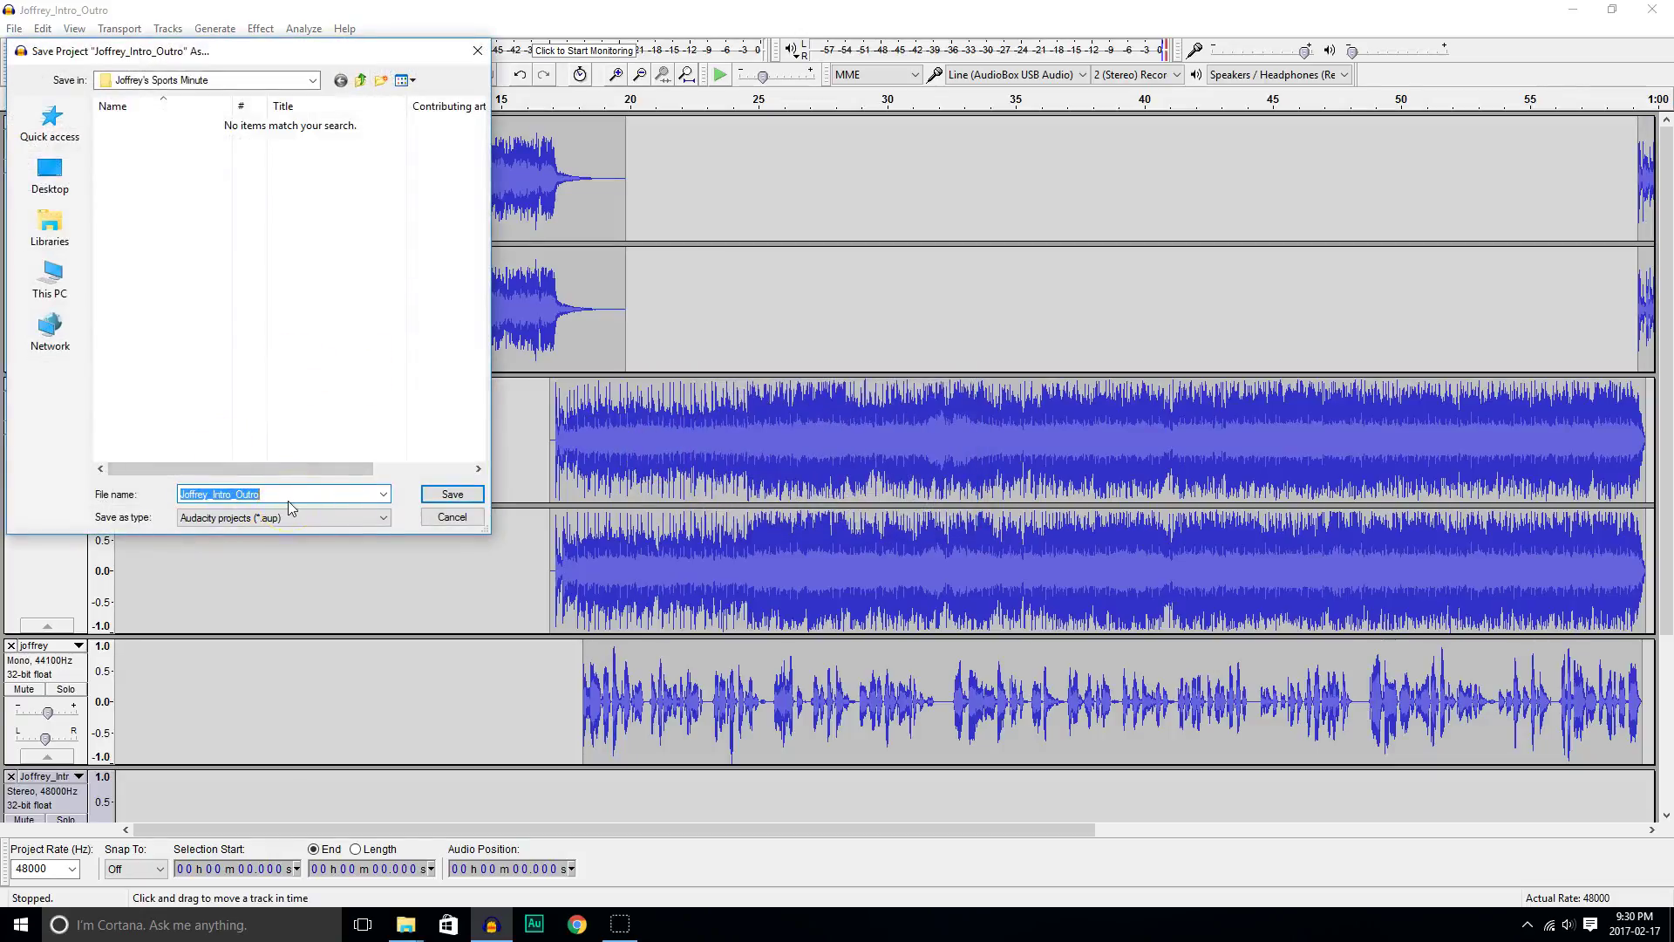
type("Joffrey Epo")
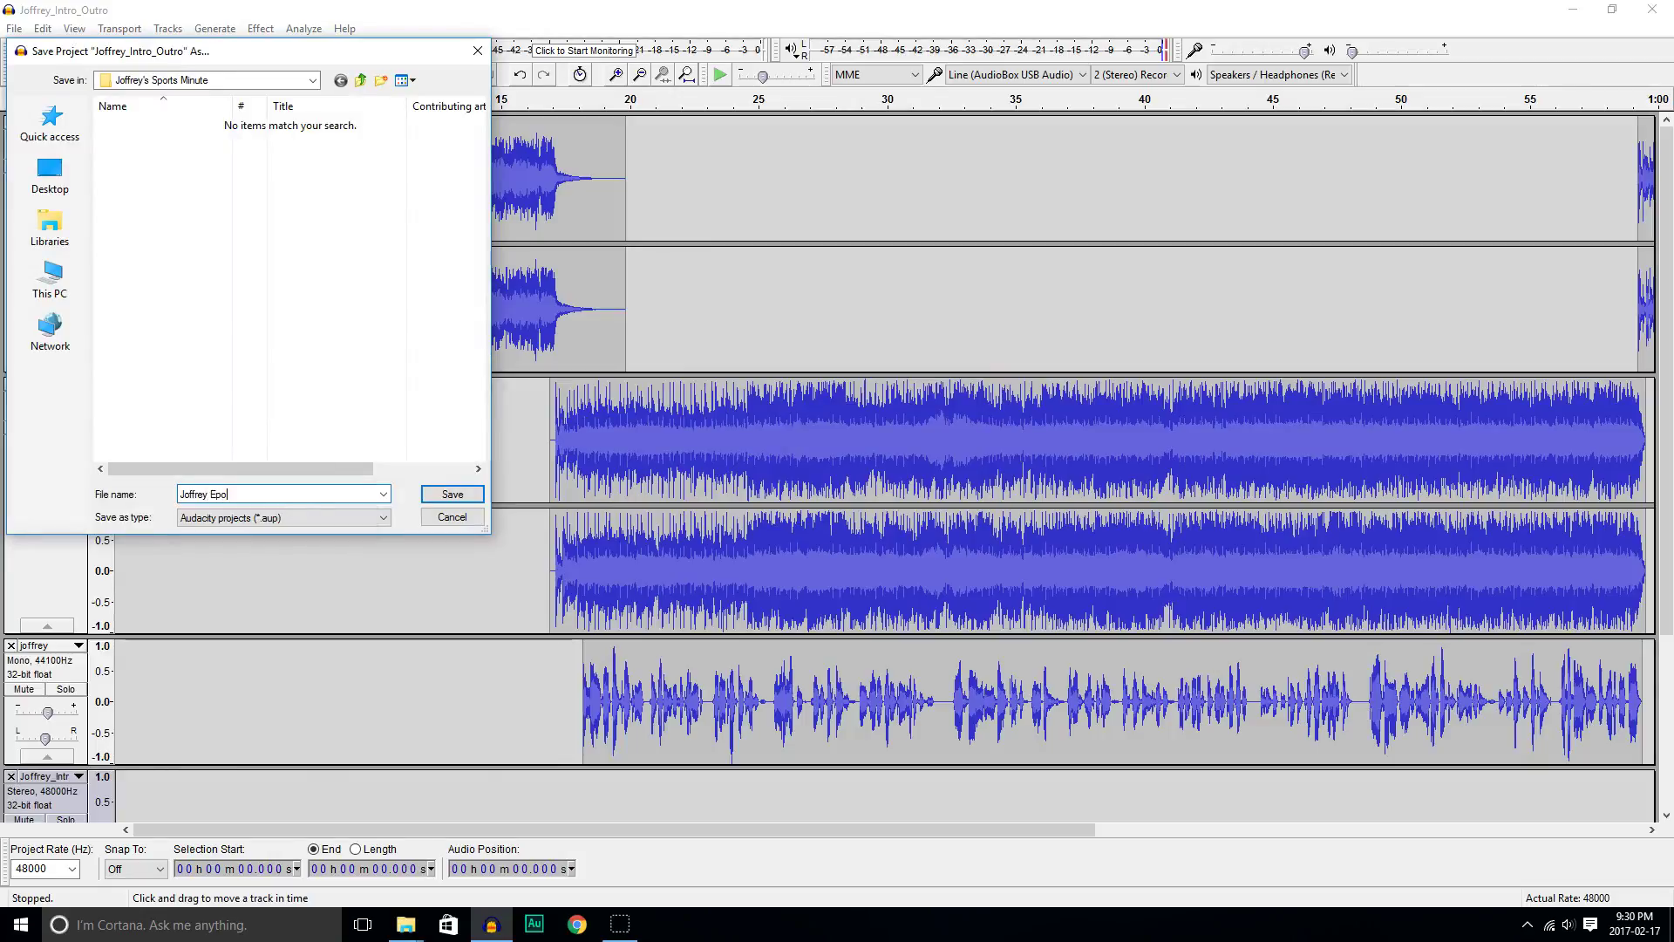
key("BackSpace")
type("01")
left_click(462, 494)
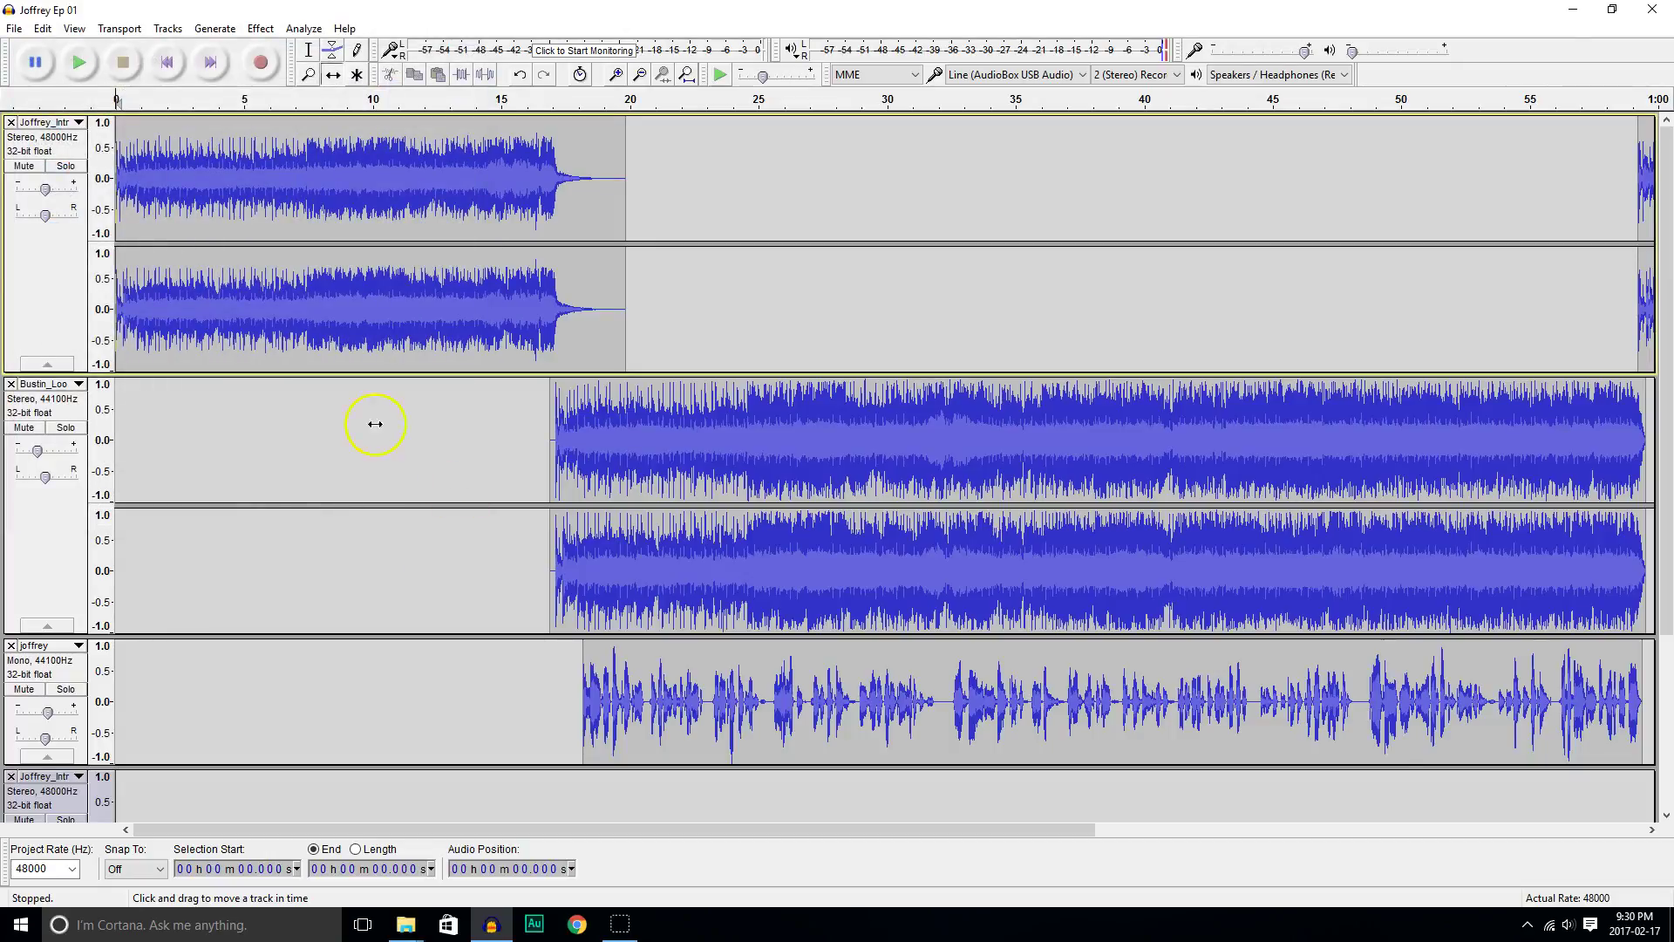
Export the audio to the Desktop as an MP3 named "Joffrey Ep 01", using 128 kbps average bit rate in stereo.
left_click(15, 29)
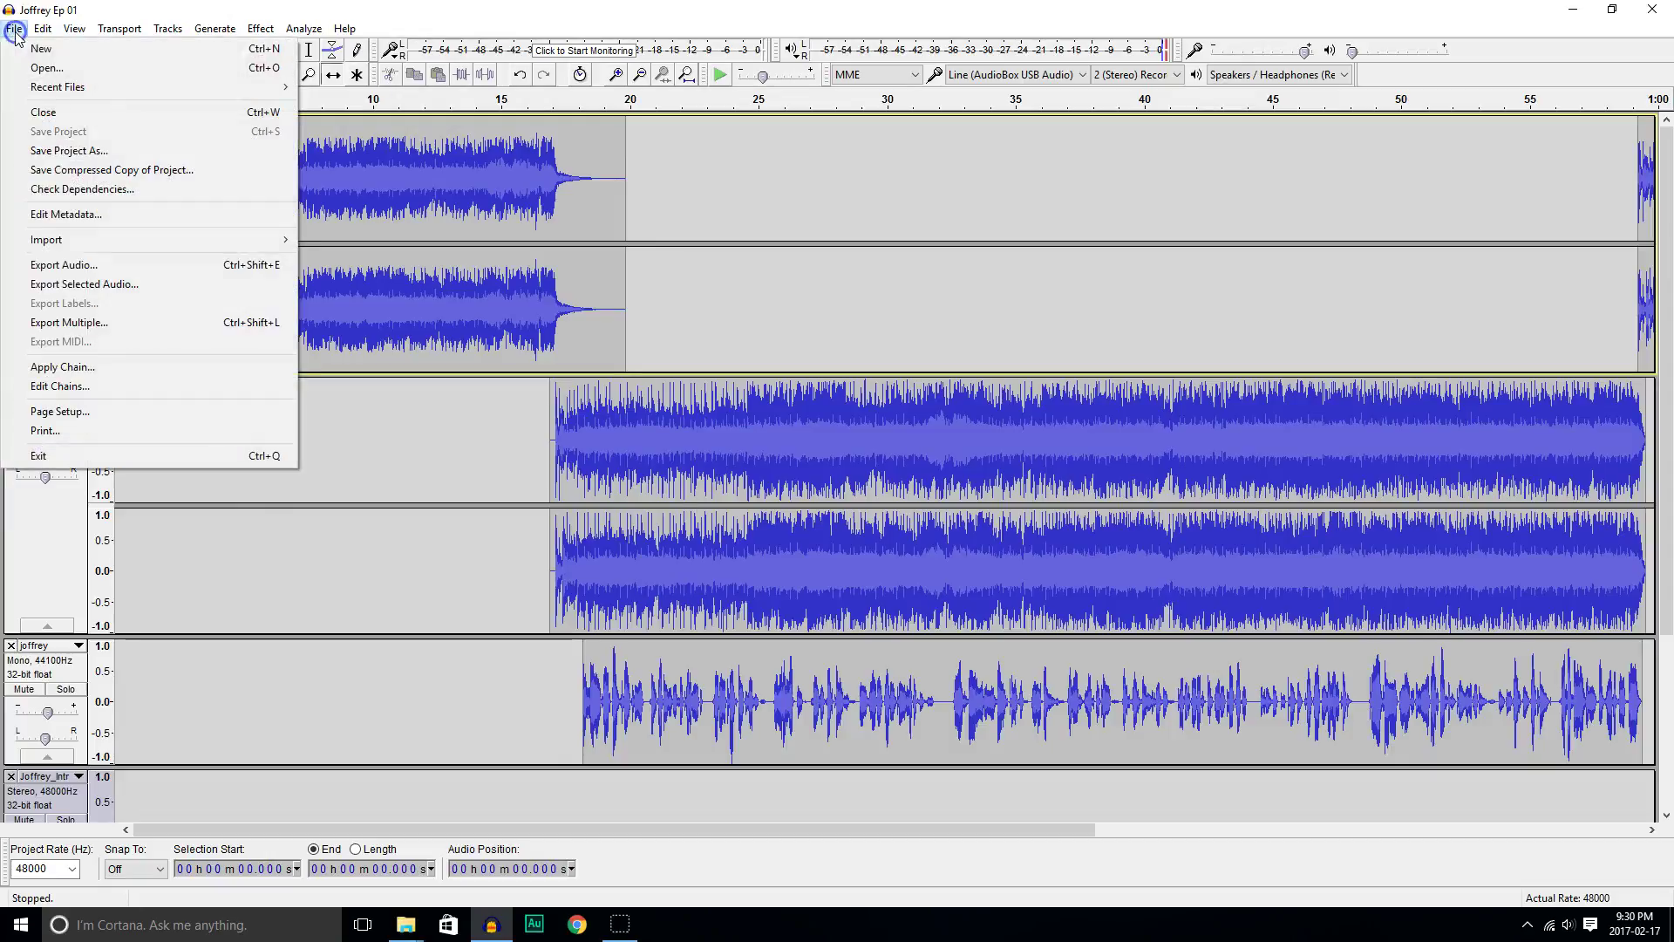
left_click(81, 266)
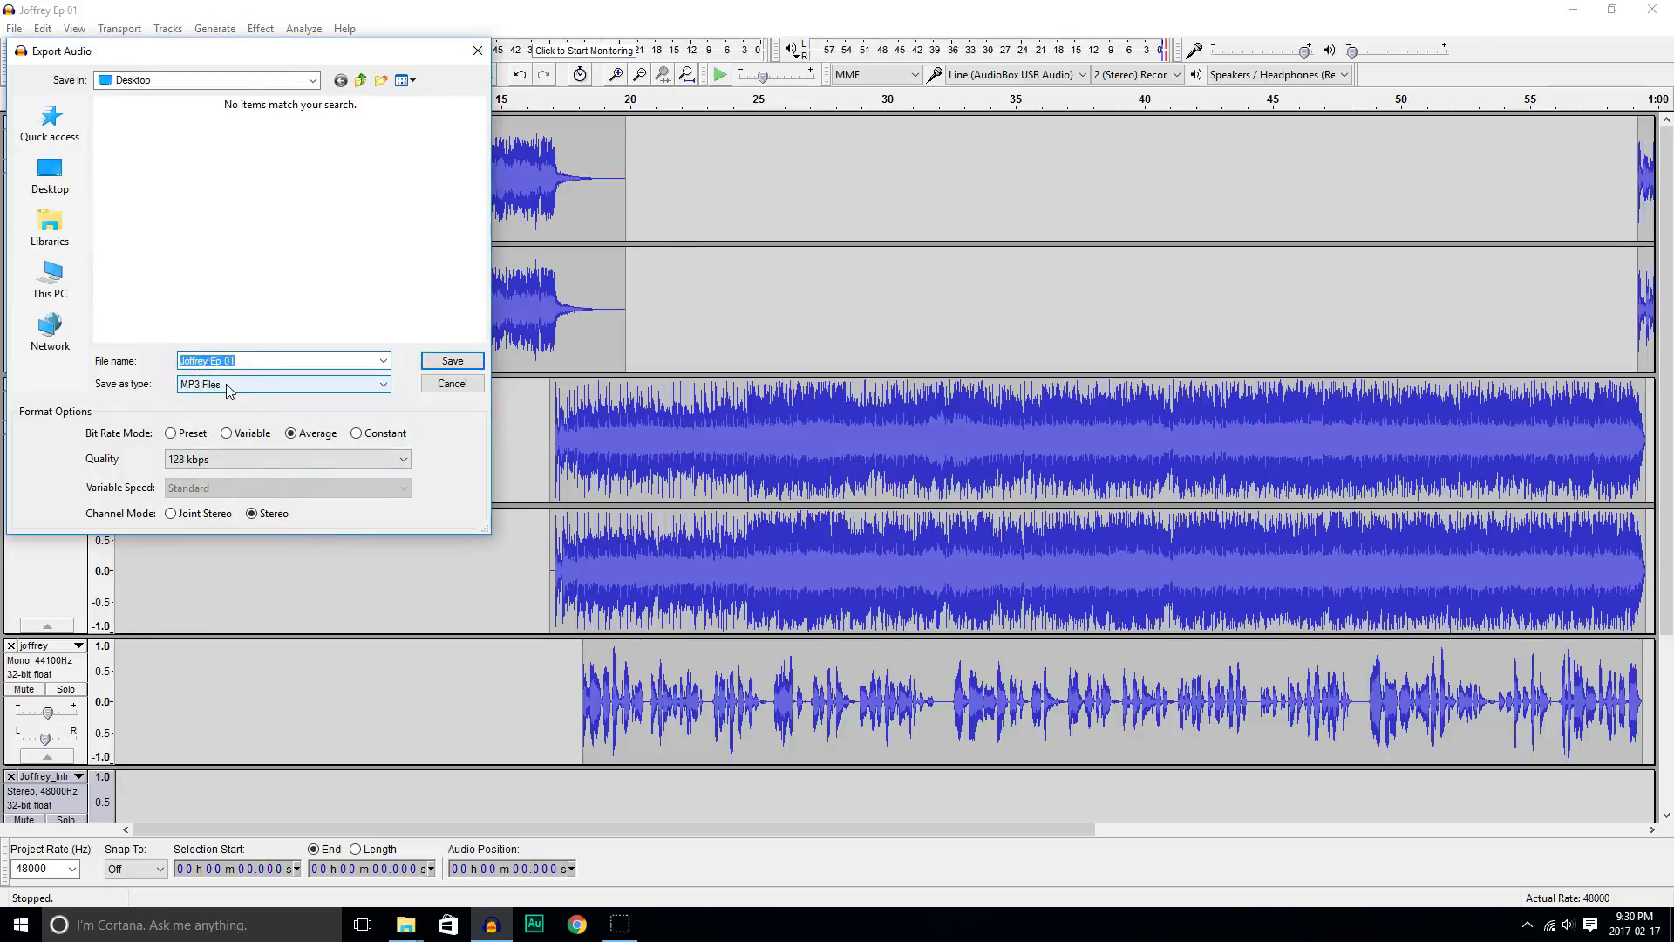
left_click(200, 468)
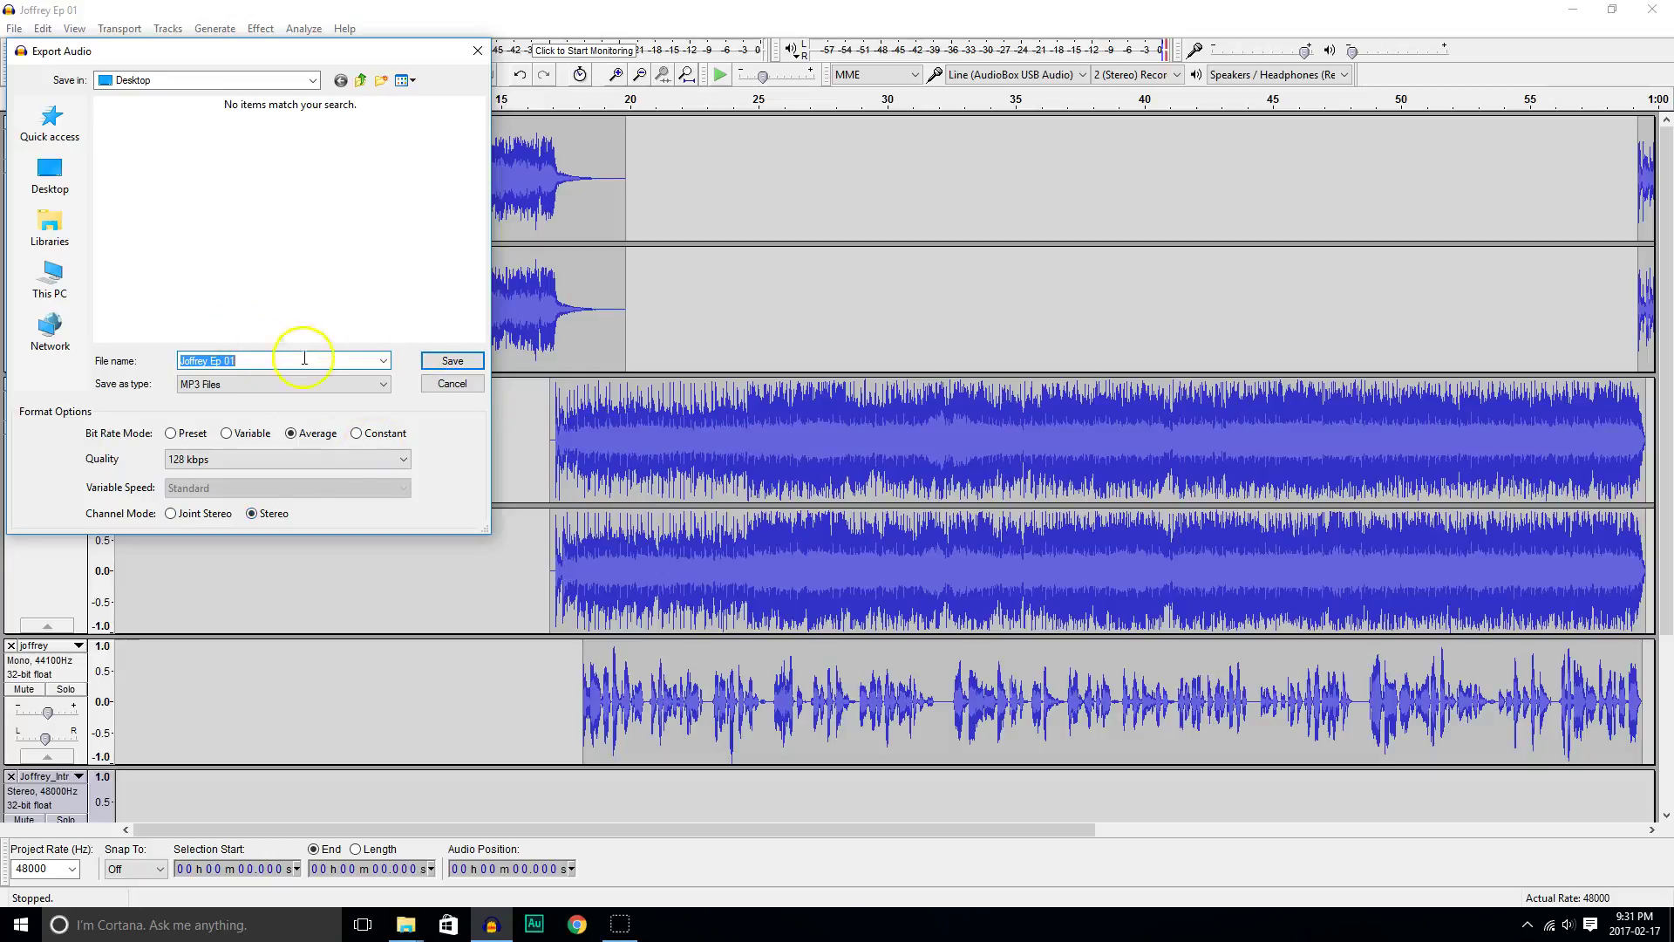
left_click(452, 361)
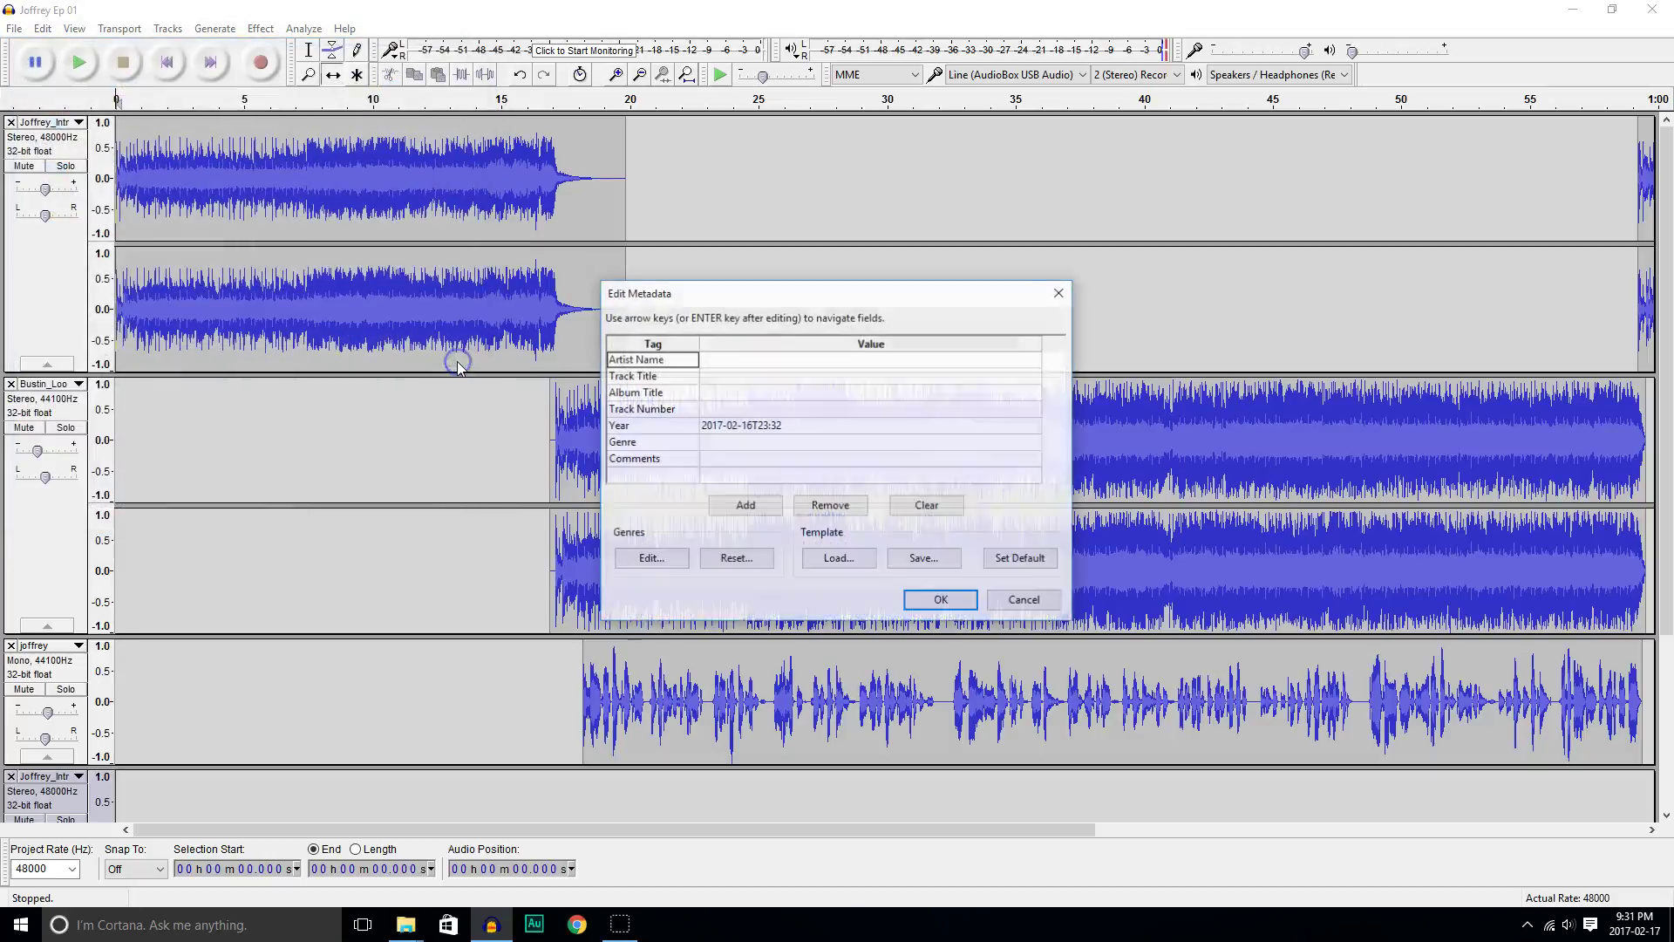
Enter the presenter's name as artist, "Joffrey's Sports Minute" as track title and 2017 as year in the metadata, completing the export.
left_click(753, 365)
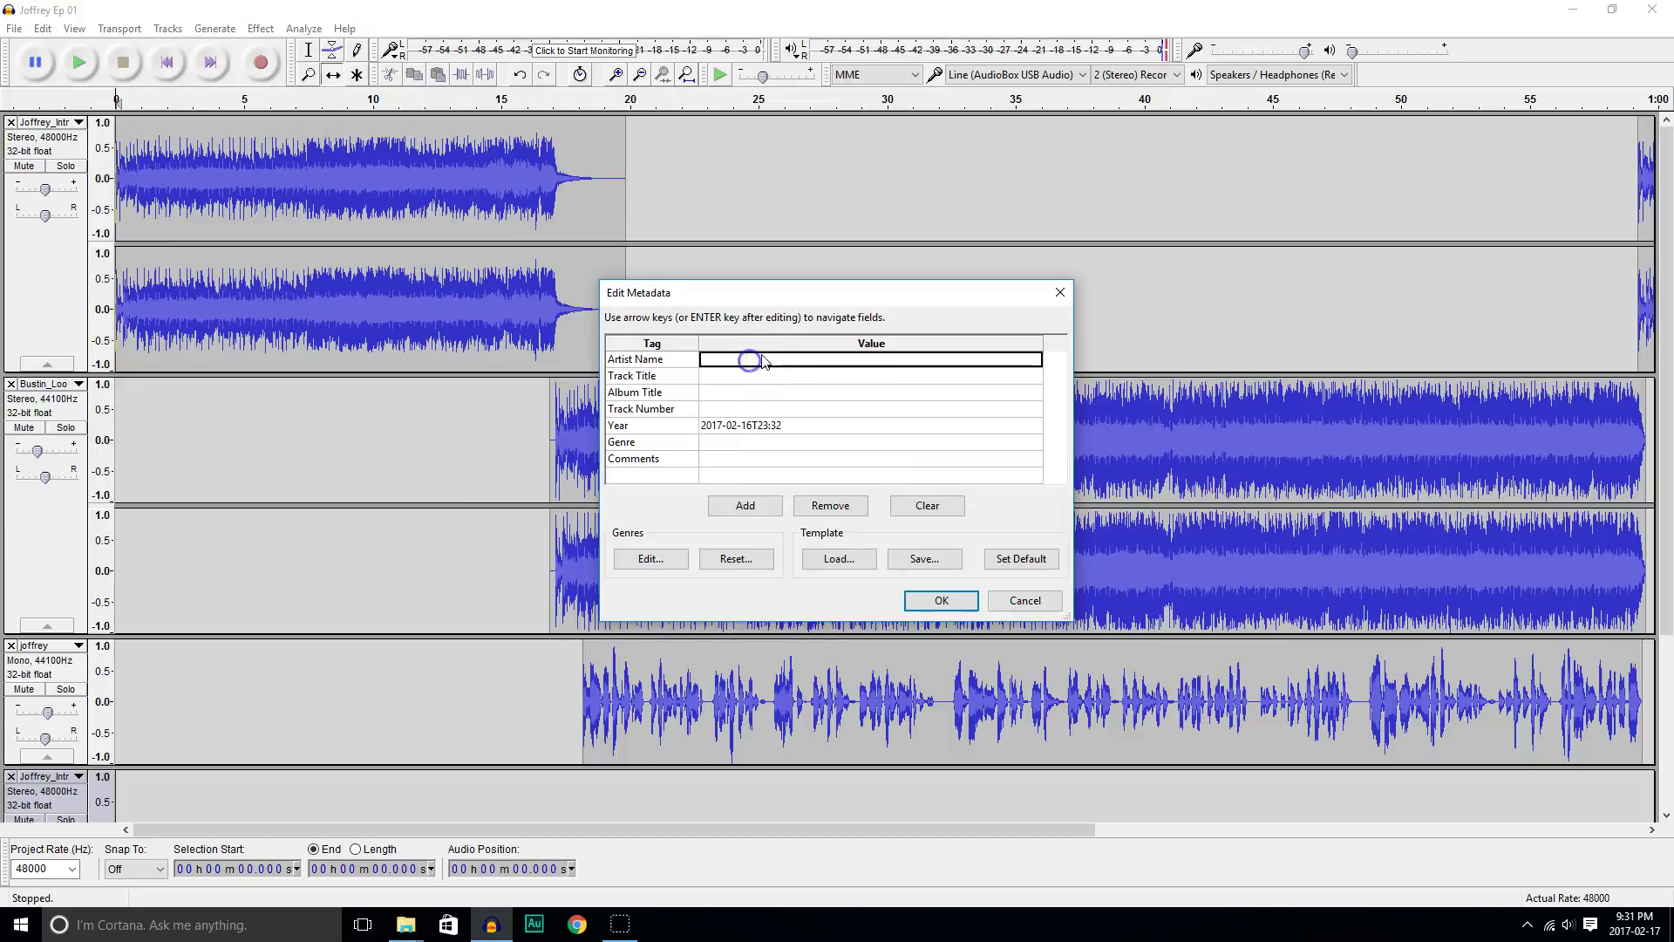
type("Joffrey")
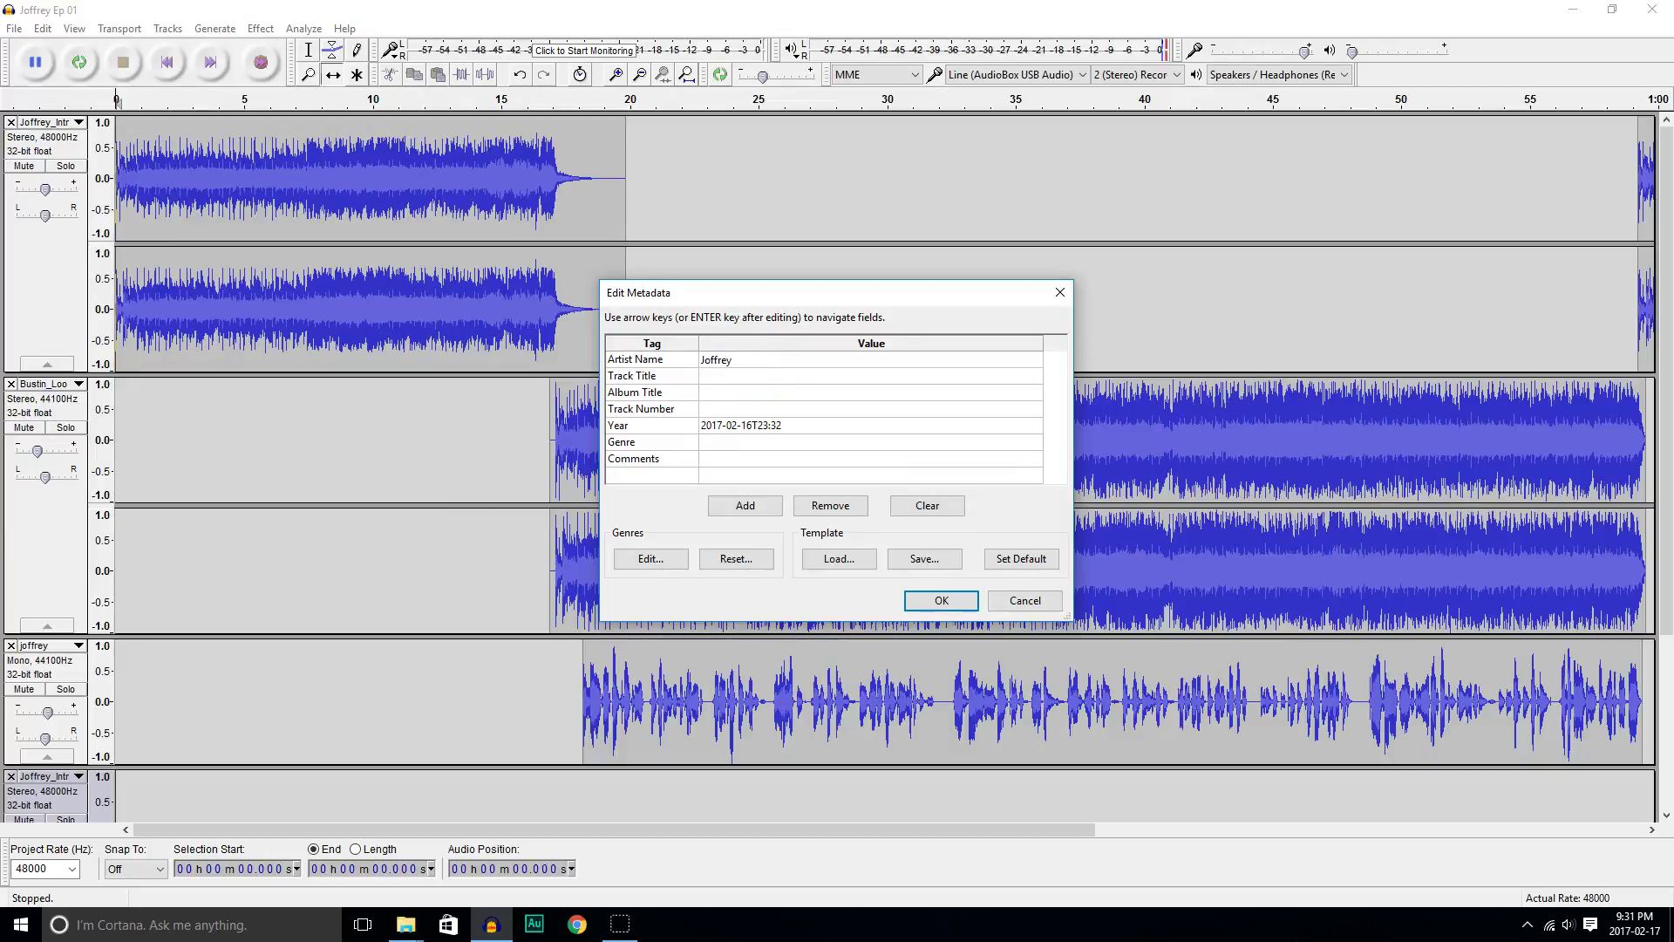
type(" W.")
key("Return")
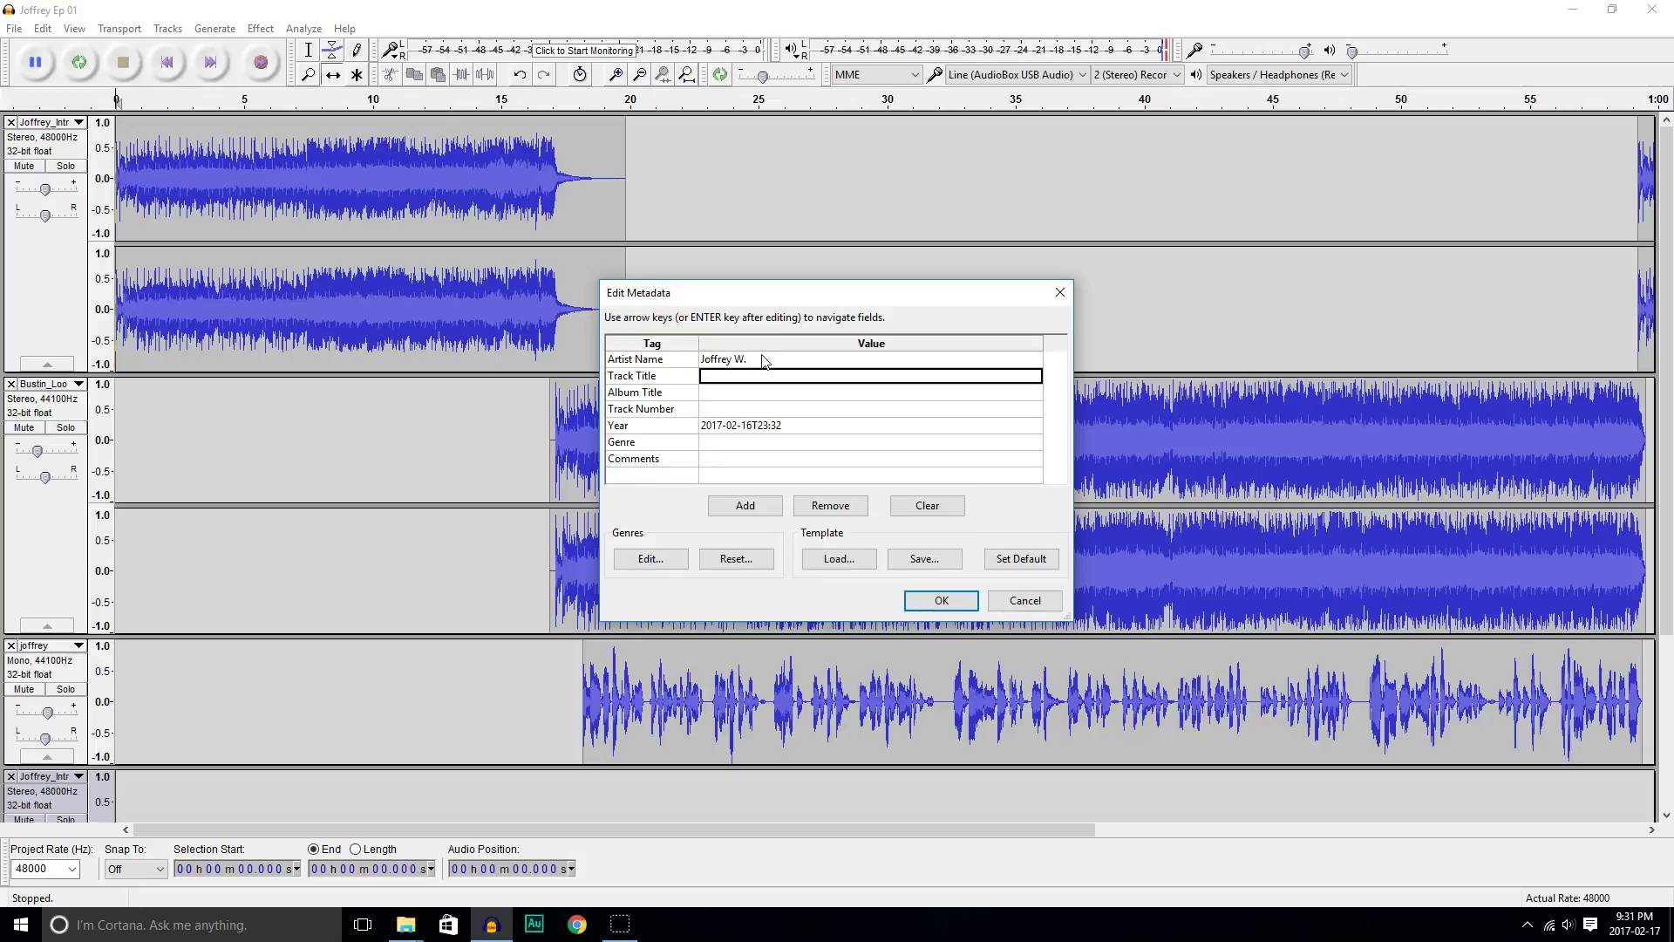
type("Joffrey's Sports Minute")
key("Return")
key("Down")
key("Down")
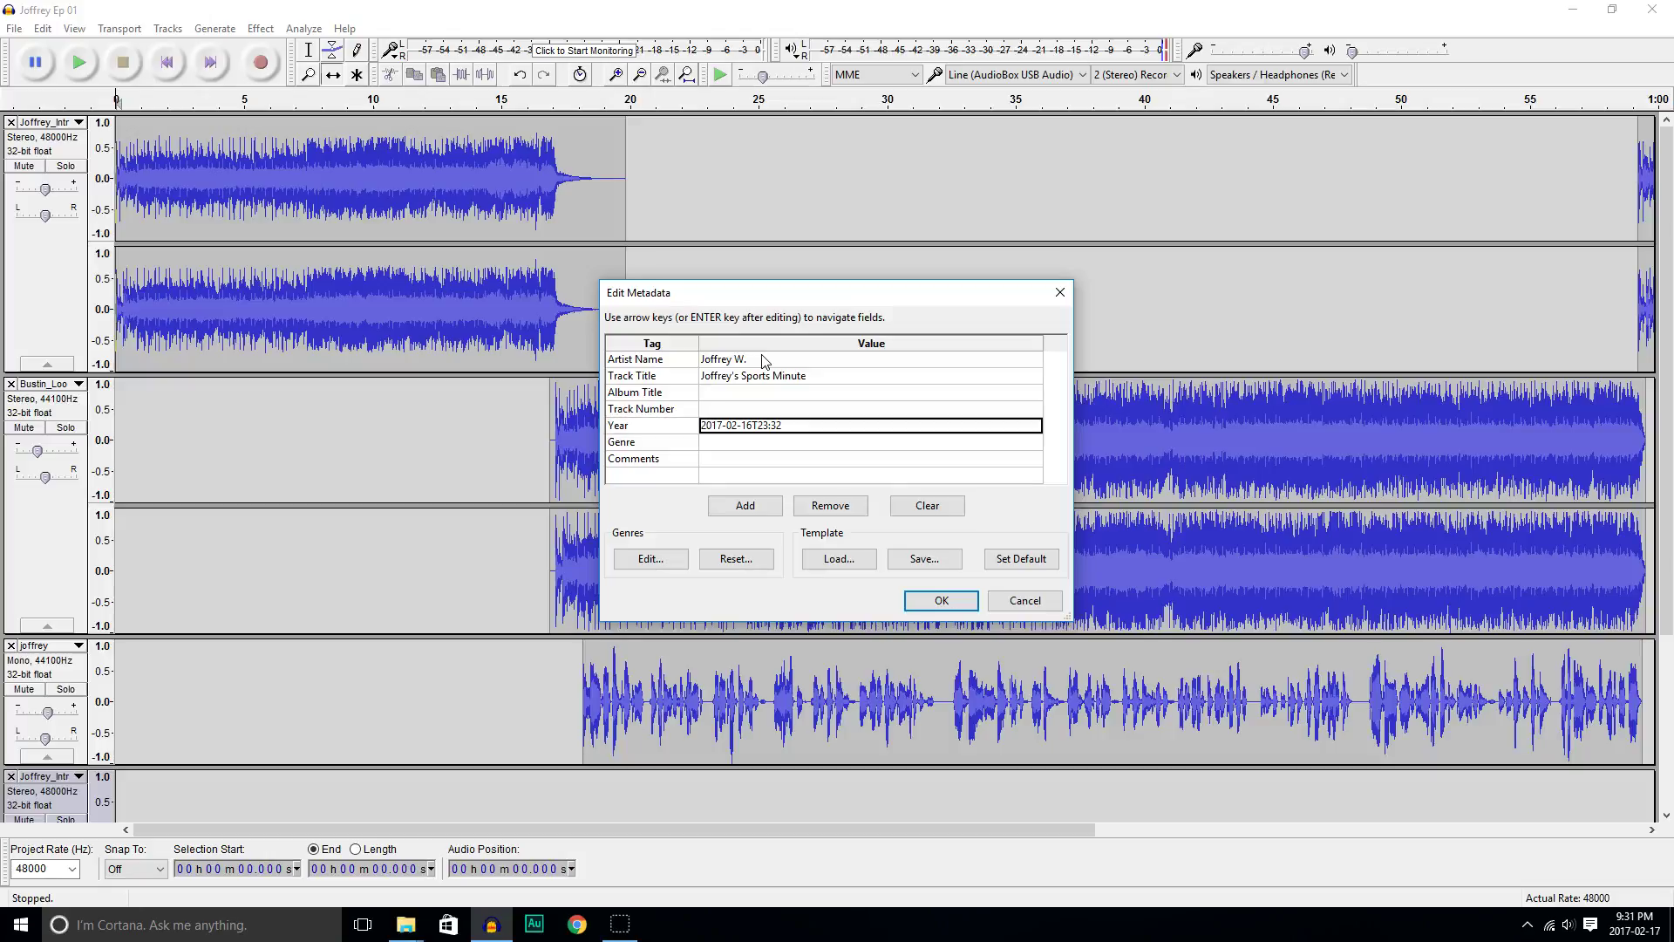
type("2017")
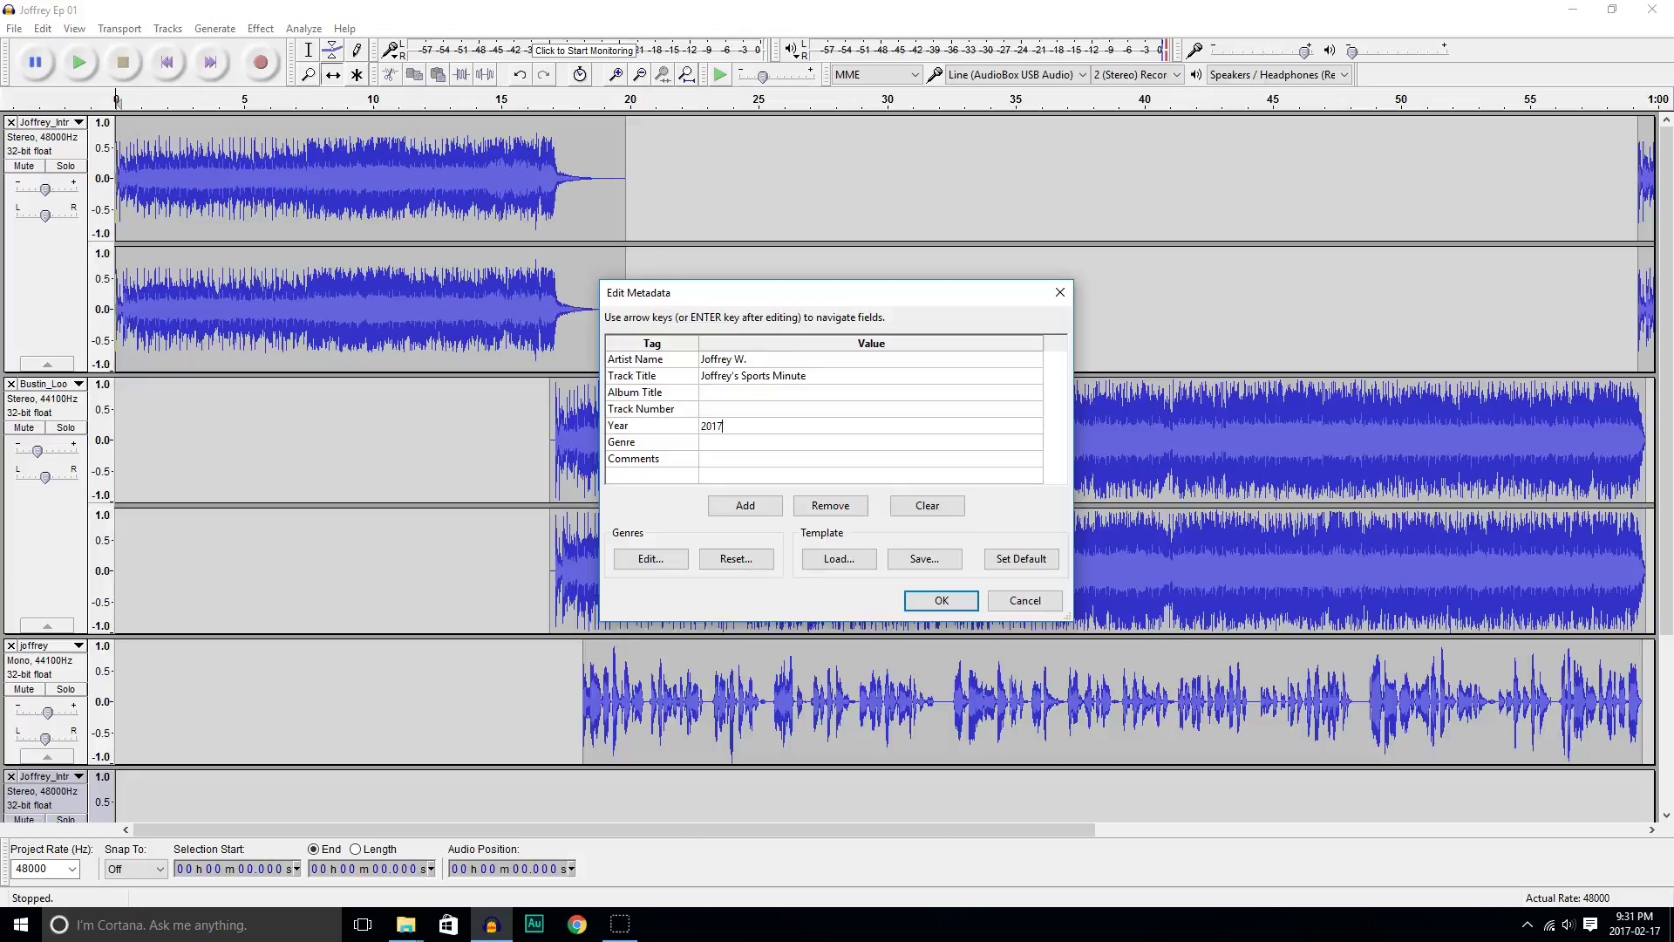
left_click(939, 604)
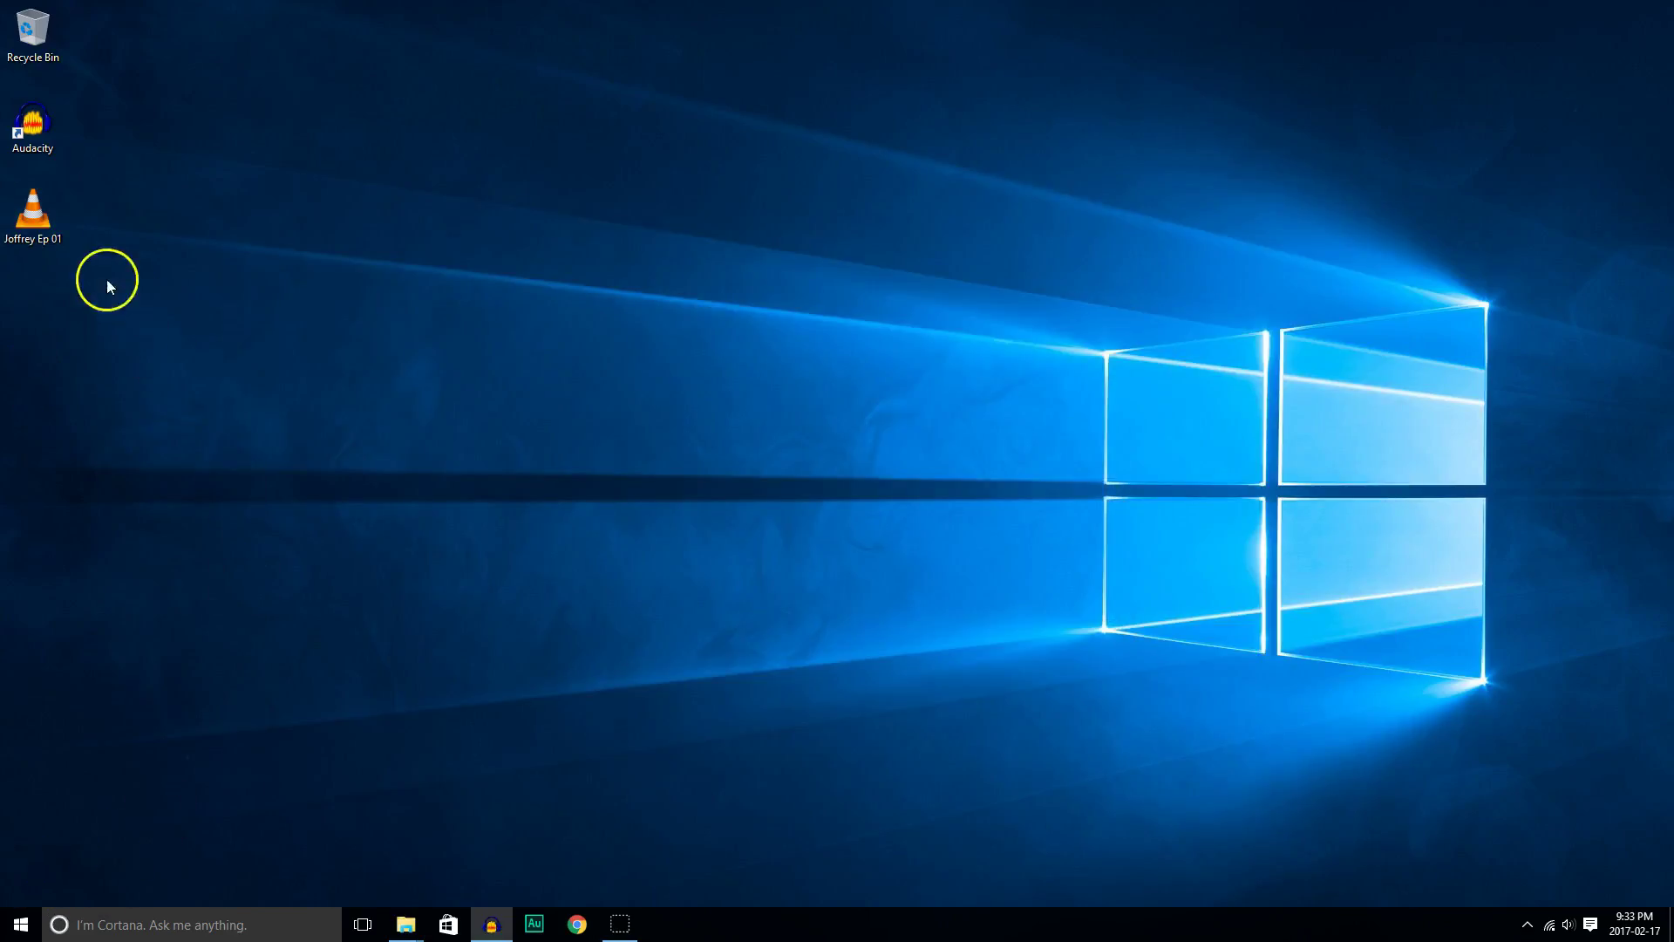
Play the exported "Joffrey Ep 01" file from the desktop in VLC, skipping ahead through it to about 1:14, and close the player.
double_click(50, 231)
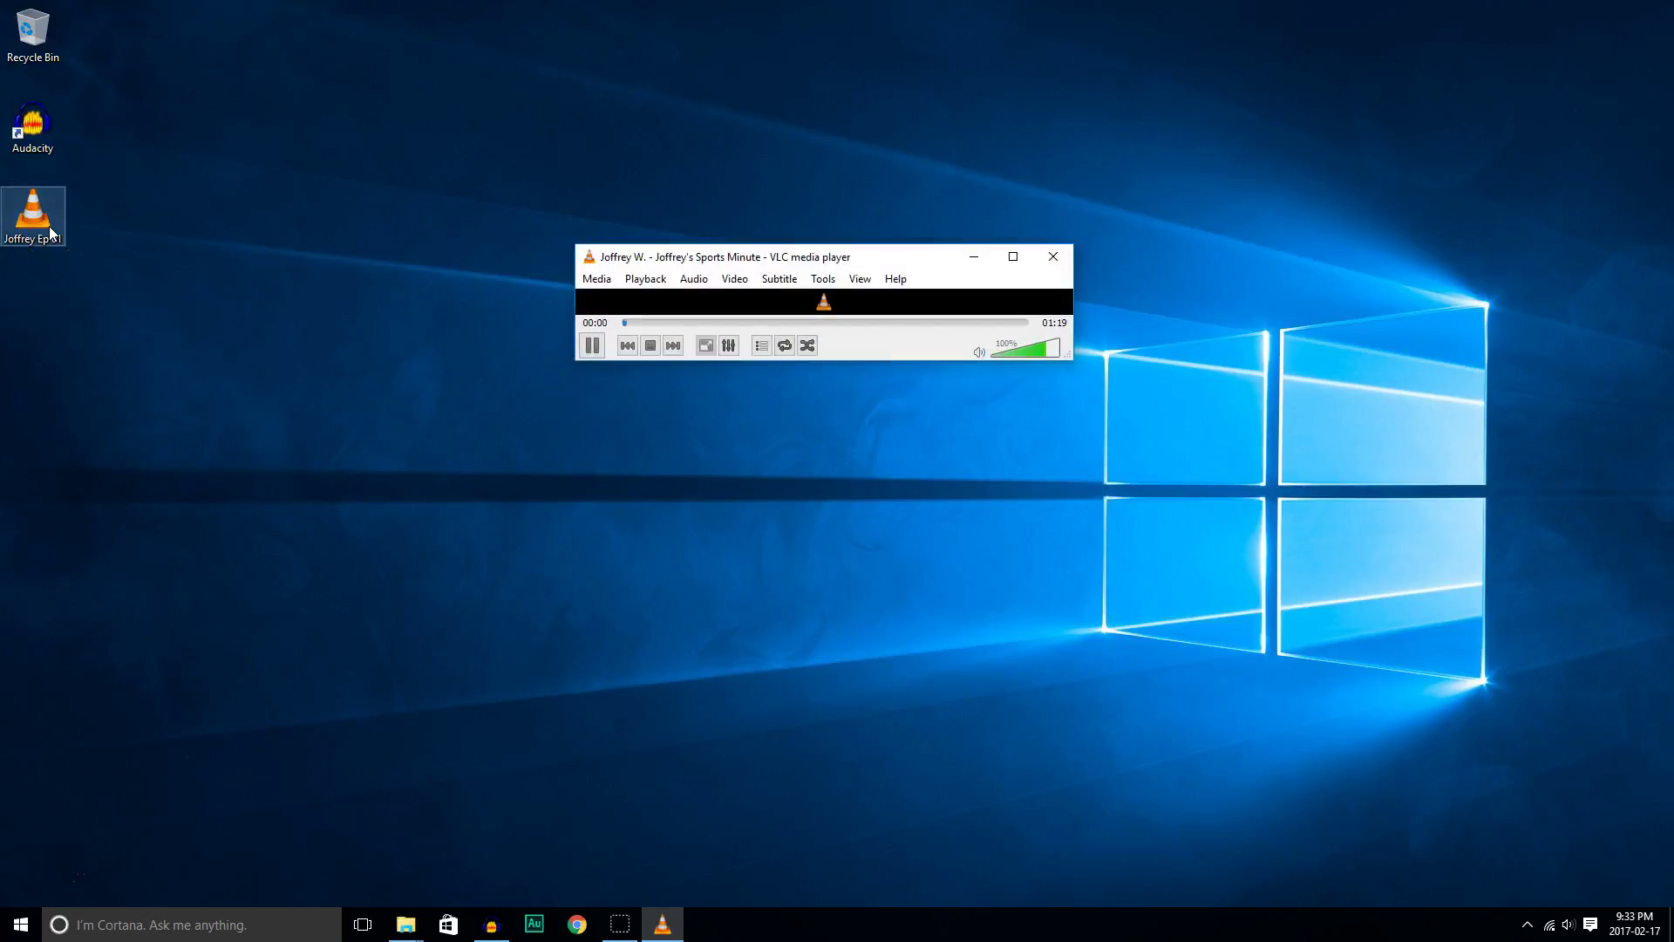
left_click(789, 322)
left_click(855, 325)
left_click(916, 324)
left_click(1005, 326)
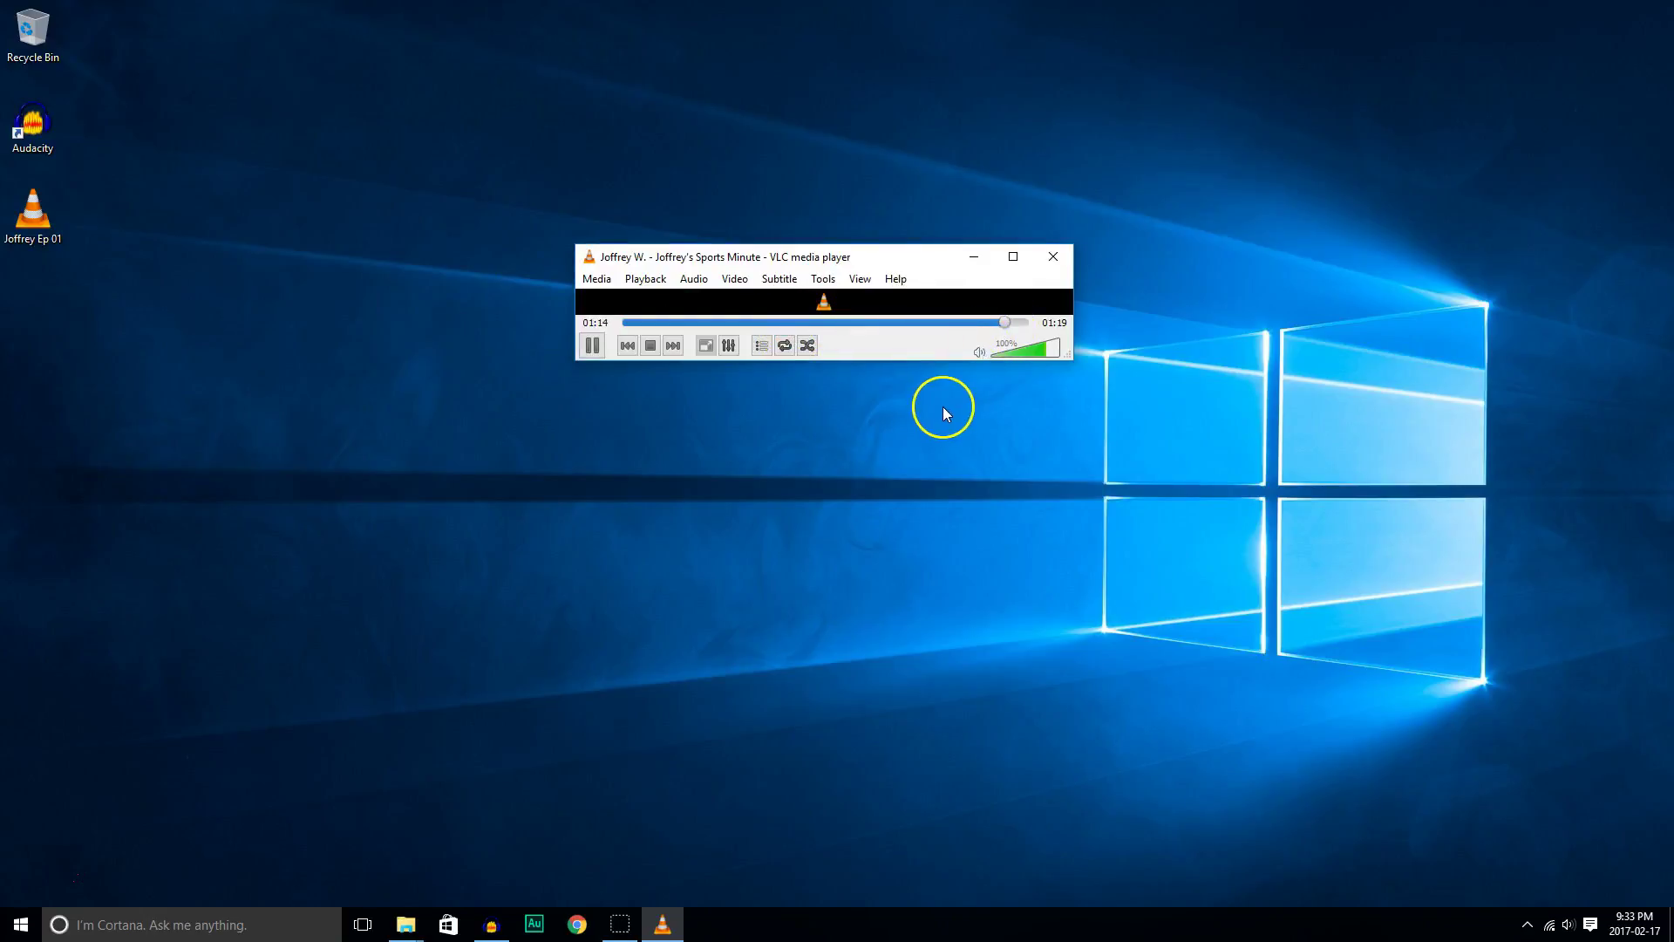
left_click(1054, 256)
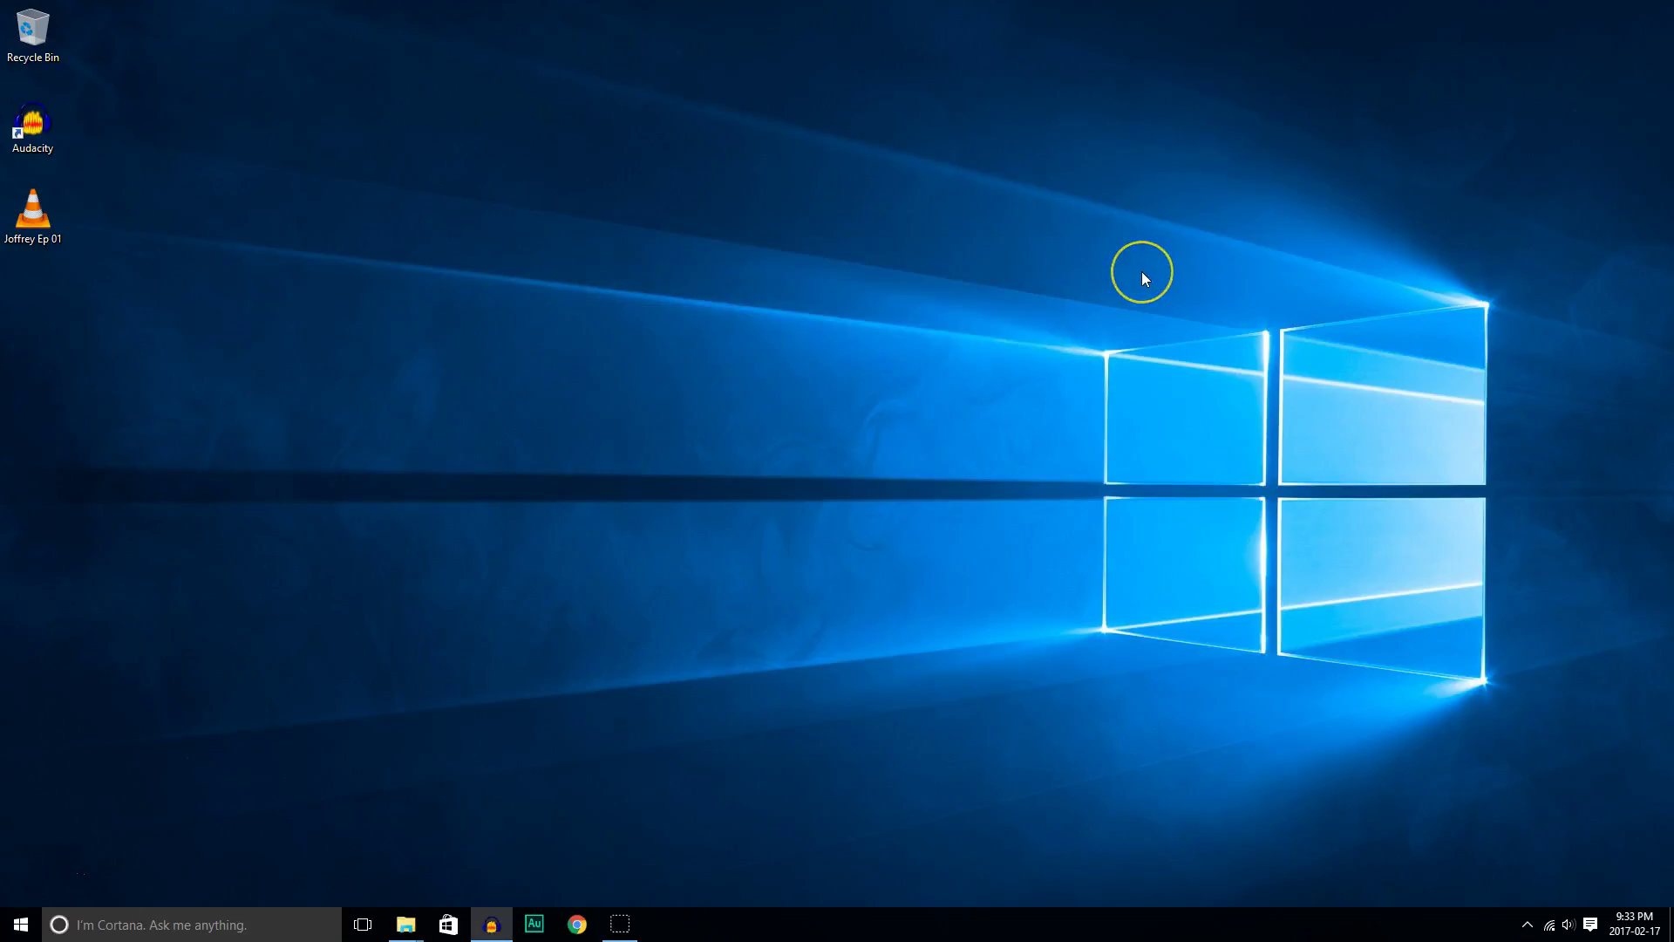